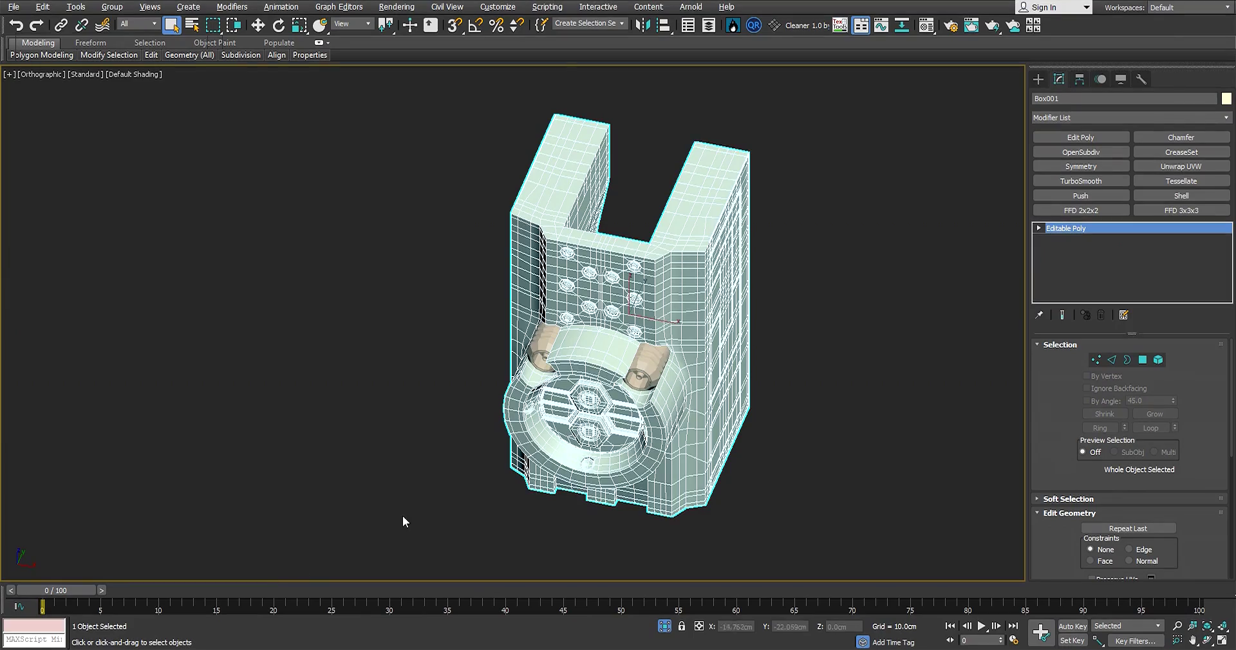
# Examine the mechanical model from several sides and close up on its front side corner
pyautogui.moveTo(599, 364); pyautogui.dragTo(593, 321, button='middle')
pyautogui.rightClick(591, 322)
pyautogui.click(477, 367)
pyautogui.keyDown('alt'); pyautogui.moveTo(480, 364); pyautogui.dragTo(640, 320, button='middle'); pyautogui.keyUp('alt')
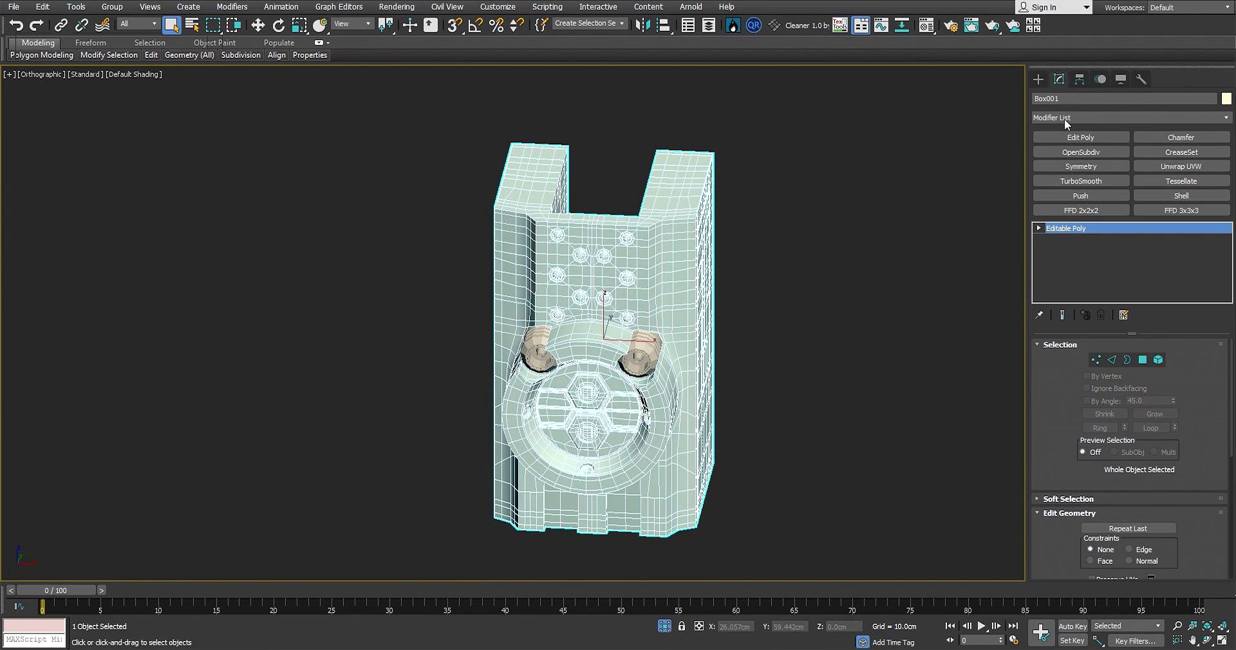
pyautogui.keyDown('alt'); pyautogui.moveTo(729, 293); pyautogui.dragTo(639, 256, button='middle'); pyautogui.keyUp('alt')
pyautogui.scroll(4, 639, 256)
pyautogui.scroll(2, 657, 230)
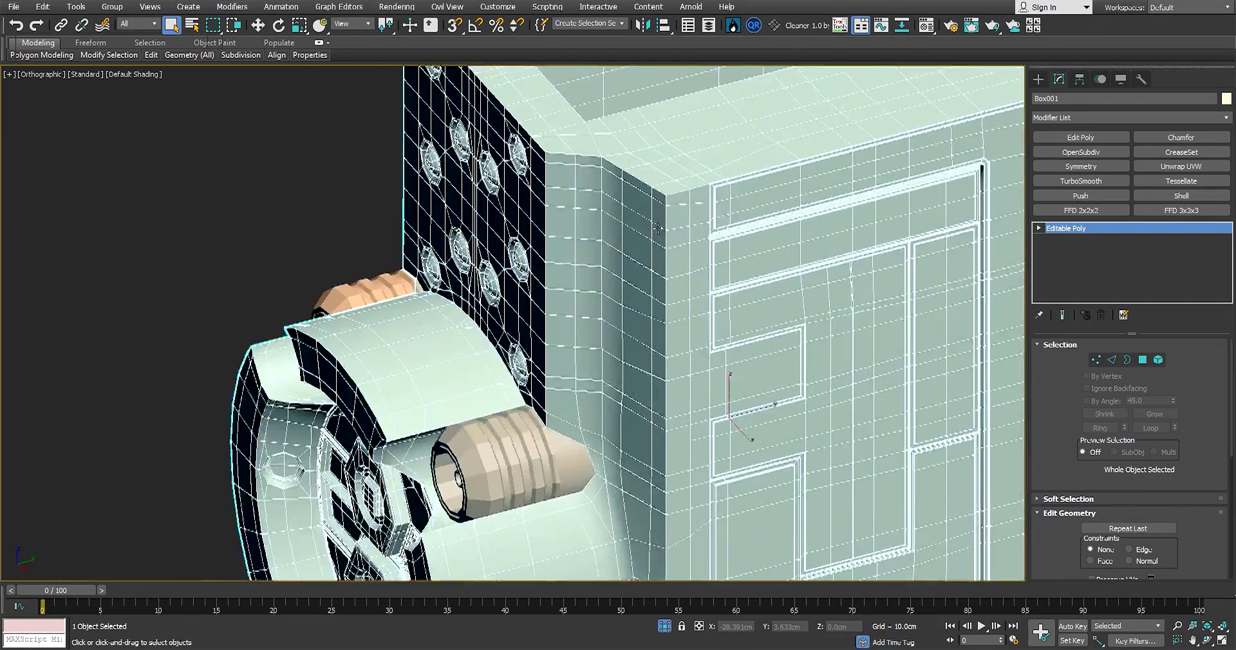
pyautogui.scroll(2, 658, 228)
# Check the vertical edge loop along the model's front side corner by selecting it and viewing it from several angles
pyautogui.press('2')
pyautogui.doubleClick(670, 209)
pyautogui.scroll(-4, 673, 212)
pyautogui.moveTo(673, 211); pyautogui.dragTo(757, 240, button='middle')
pyautogui.scroll(3, 667, 250)
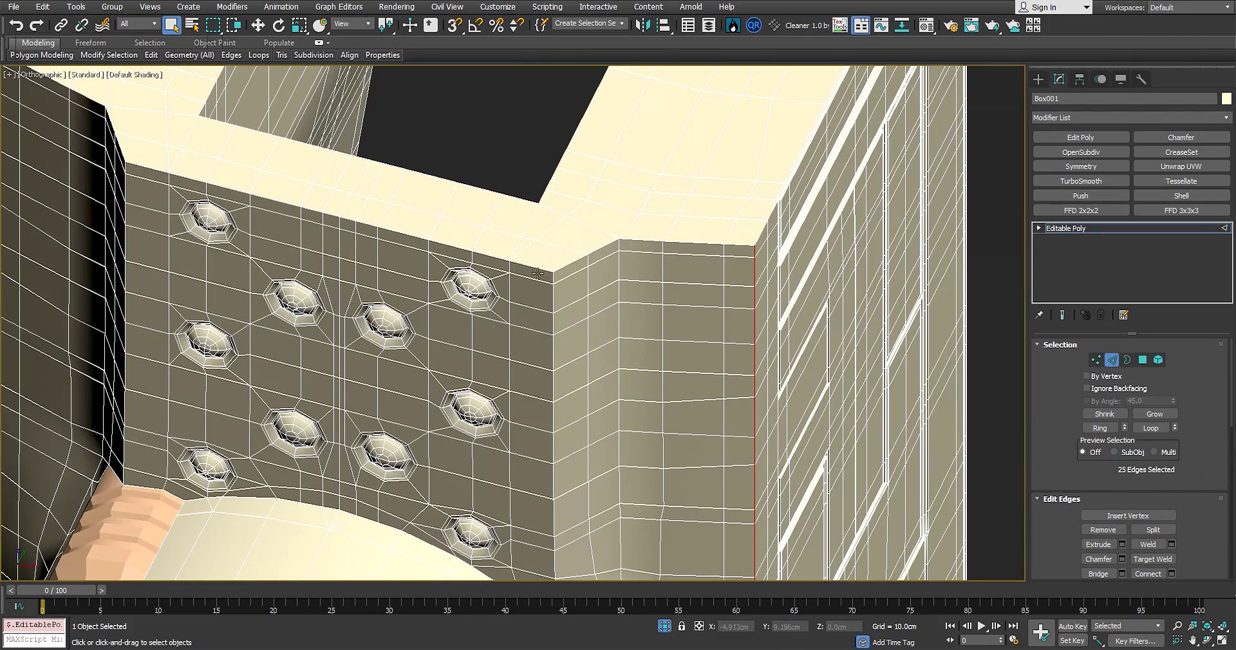
pyautogui.scroll(-5, 568, 232)
pyautogui.keyDown('alt'); pyautogui.moveTo(568, 233); pyautogui.dragTo(626, 258, button='middle'); pyautogui.keyUp('alt')
pyautogui.scroll(8, 546, 287)
pyautogui.scroll(-5, 523, 278)
pyautogui.press('2')
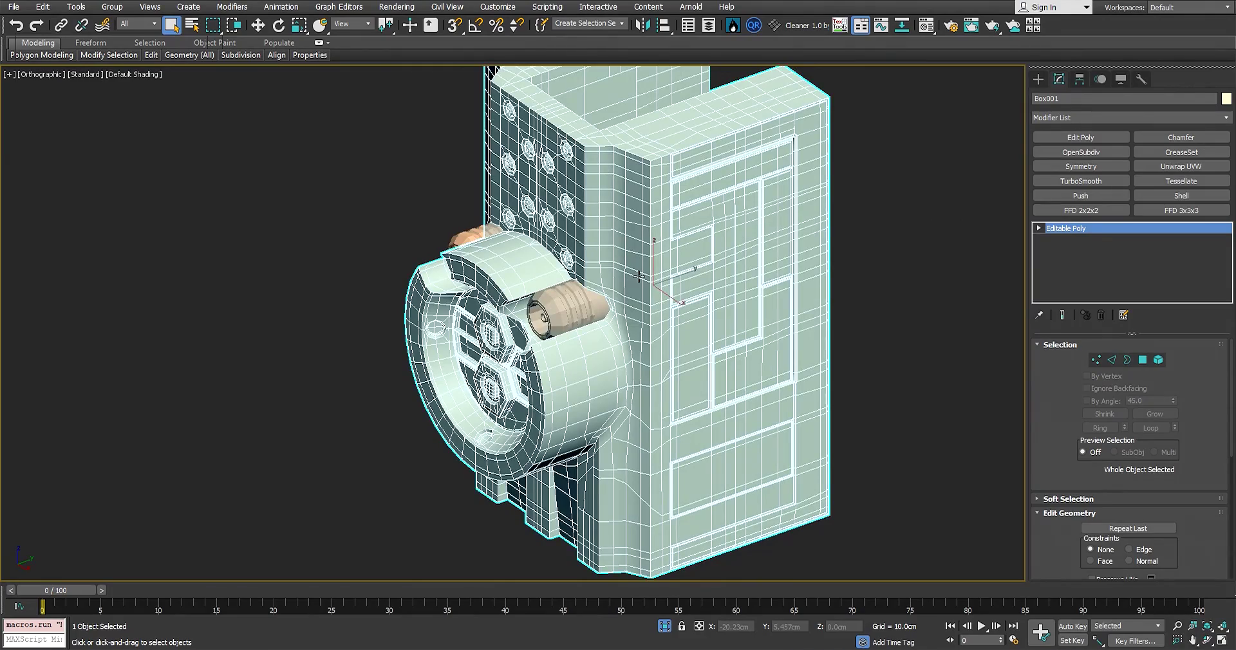
# Select the single vertex in the concave corner beside the orange cylinder and switch to the Move tool
pyautogui.moveTo(671, 292)
pyautogui.keyDown('alt'); pyautogui.mouseDown(button='middle')
pyautogui.moveTo(691, 322)
pyautogui.moveTo(579, 320)
pyautogui.moveTo(714, 320)
pyautogui.moveTo(670, 304)
pyautogui.mouseUp(button='middle'); pyautogui.keyUp('alt')
pyautogui.scroll(3, 670, 302)
pyautogui.keyDown('alt'); pyautogui.moveTo(734, 224); pyautogui.dragTo(593, 320, button='middle'); pyautogui.keyUp('alt')
pyautogui.scroll(2, 652, 339)
pyautogui.scroll(3, 593, 320)
pyautogui.press('1')
pyautogui.click(591, 319)
pyautogui.scroll(4, 591, 318)
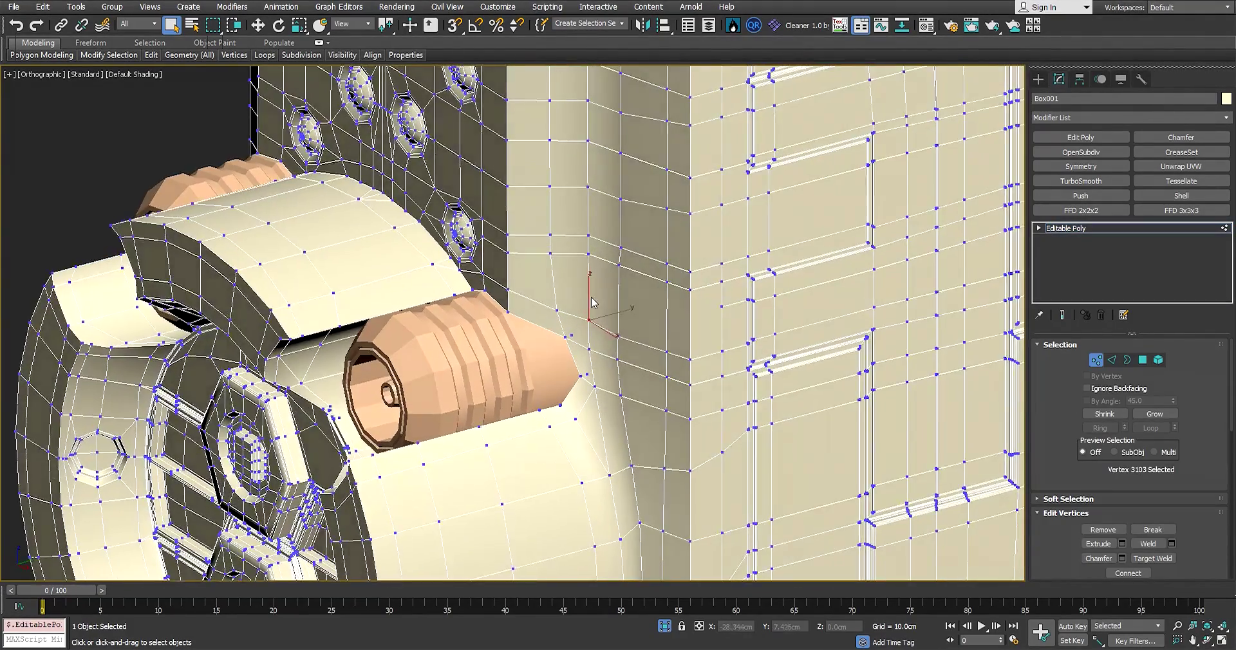
pyautogui.rightClick(622, 275)
pyautogui.click(633, 304)
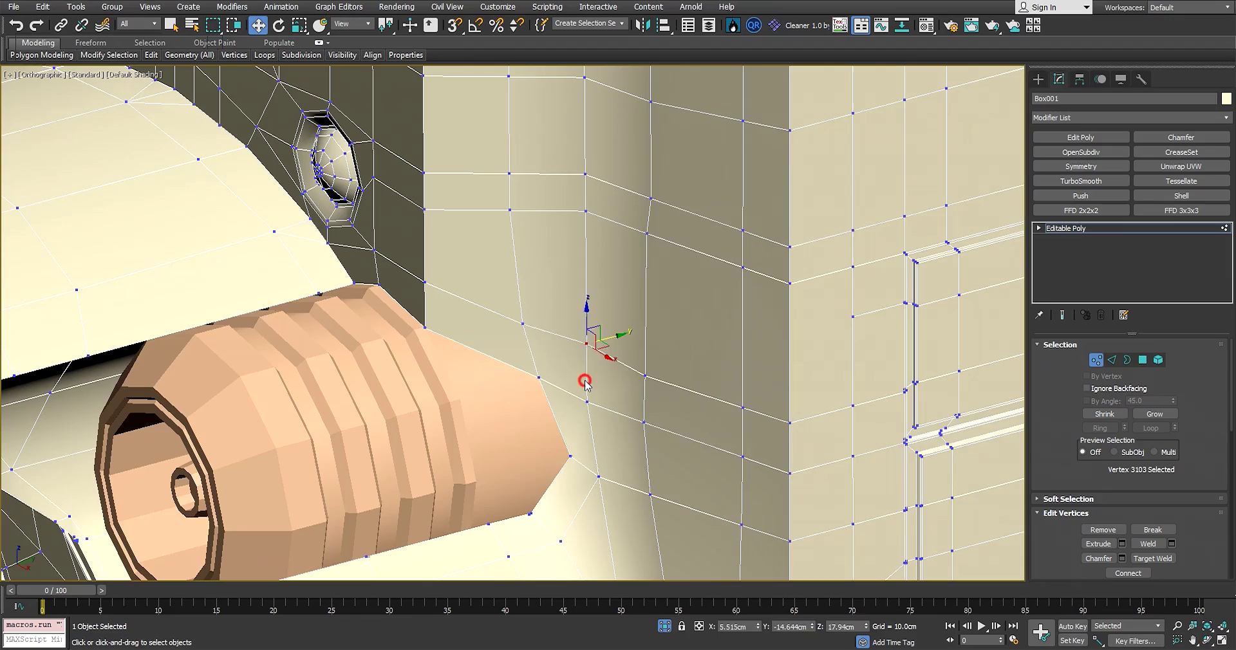
# Examine the edge flow around the corner vertices next to the orange cylinder
pyautogui.scroll(-4, 588, 342)
pyautogui.keyDown('alt'); pyautogui.moveTo(588, 342); pyautogui.dragTo(656, 377, button='middle'); pyautogui.keyUp('alt')
pyautogui.scroll(4, 659, 385)
pyautogui.rightClick(659, 385)
pyautogui.moveTo(939, 378); pyautogui.dragTo(791, 311, button='middle')
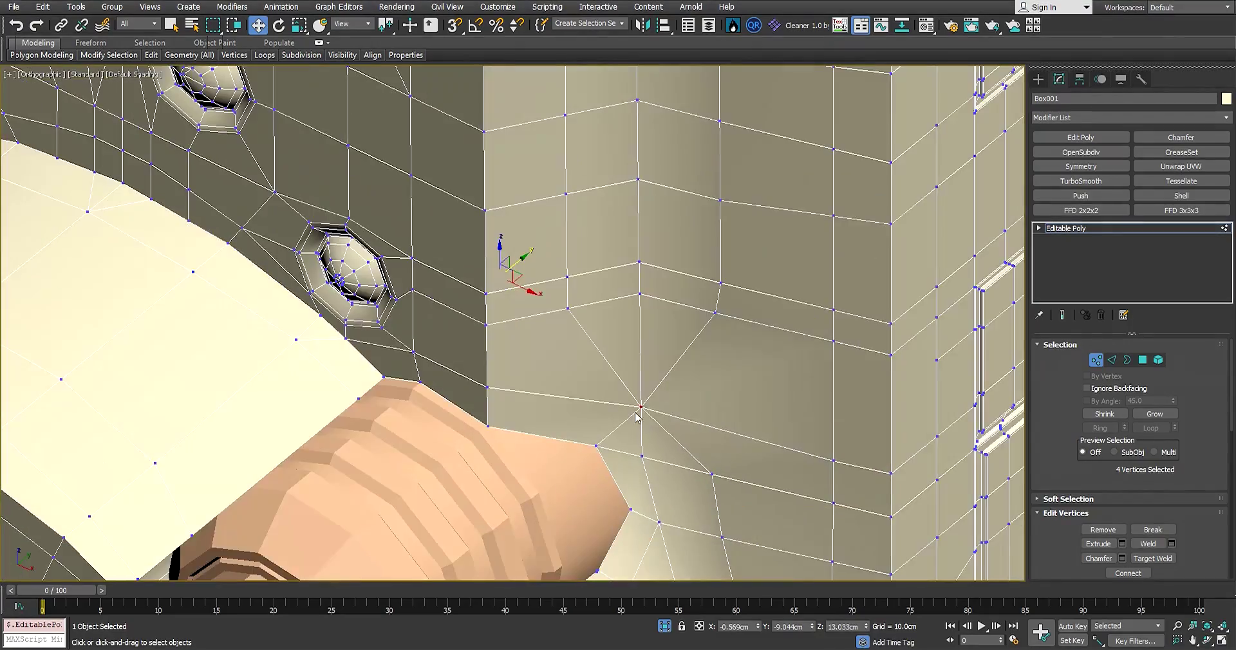
pyautogui.scroll(-5, 633, 417)
pyautogui.scroll(4, 724, 359)
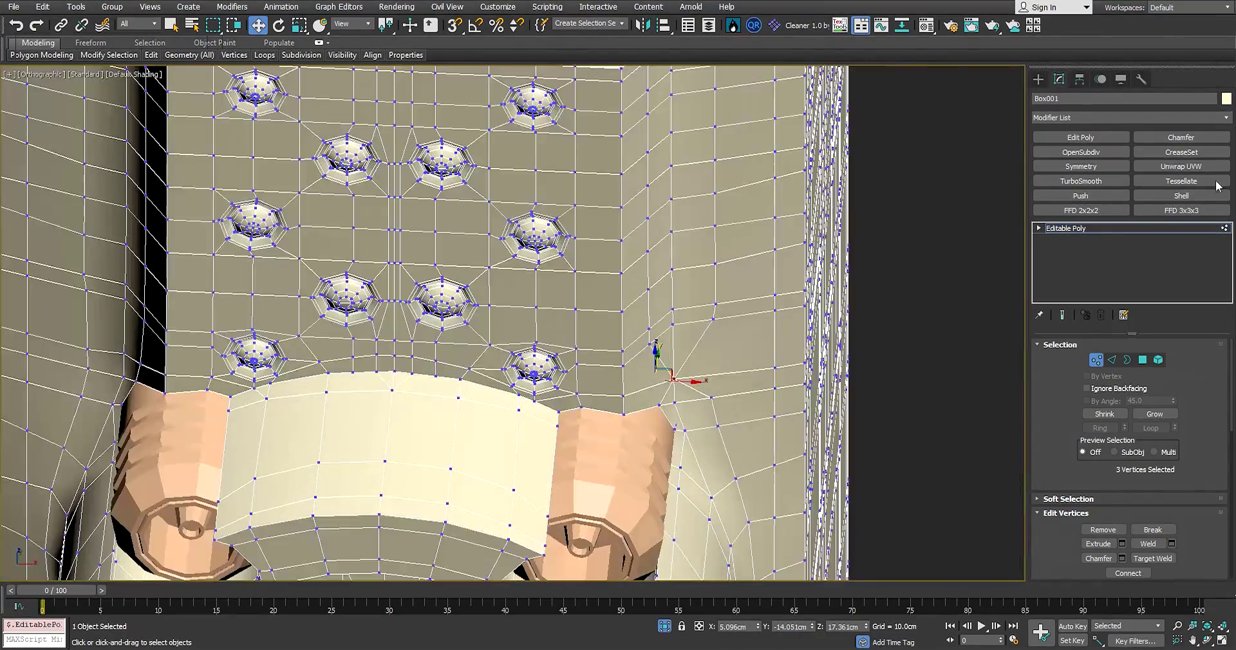
pyautogui.keyDown('alt'); pyautogui.moveTo(895, 302); pyautogui.dragTo(747, 340, button='middle'); pyautogui.keyUp('alt')
pyautogui.scroll(4, 664, 390)
pyautogui.scroll(-2, 650, 390)
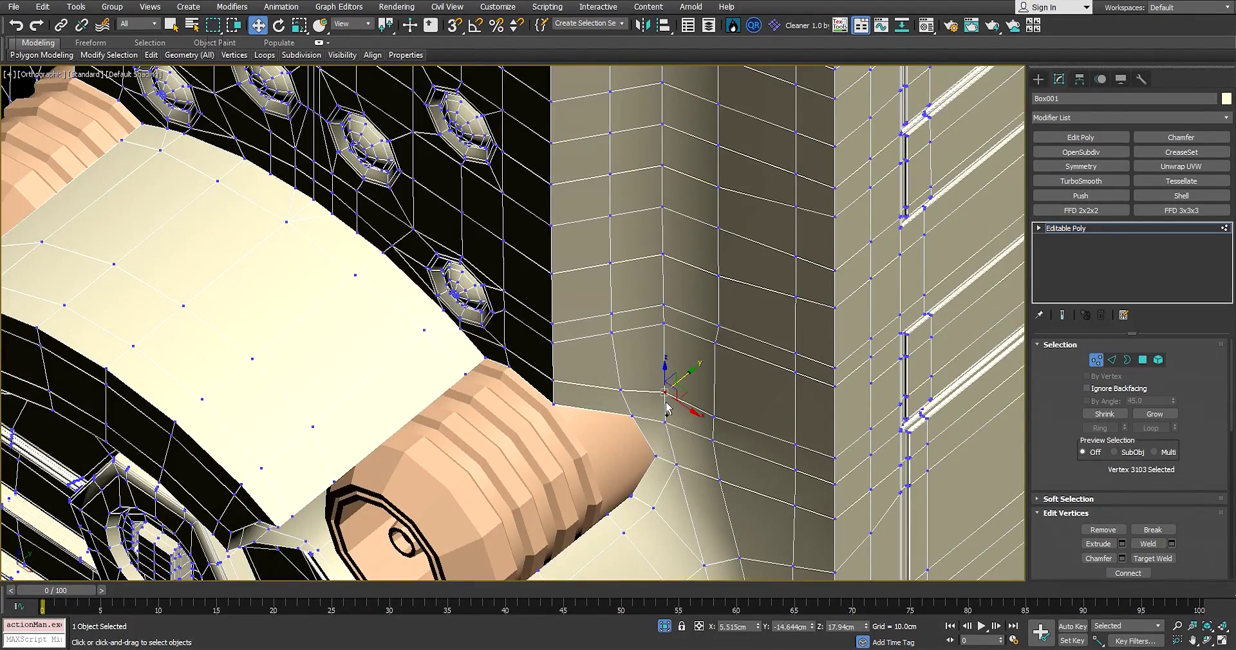
# Select the hexagonal edge loop around the lower round recess on the front disc and scale it slightly
pyautogui.scroll(-5, 667, 393)
pyautogui.keyDown('alt'); pyautogui.moveTo(650, 450); pyautogui.dragTo(723, 411, button='middle'); pyautogui.keyUp('alt')
pyautogui.moveTo(723, 411); pyautogui.dragTo(788, 225, button='middle')
pyautogui.scroll(6, 515, 341)
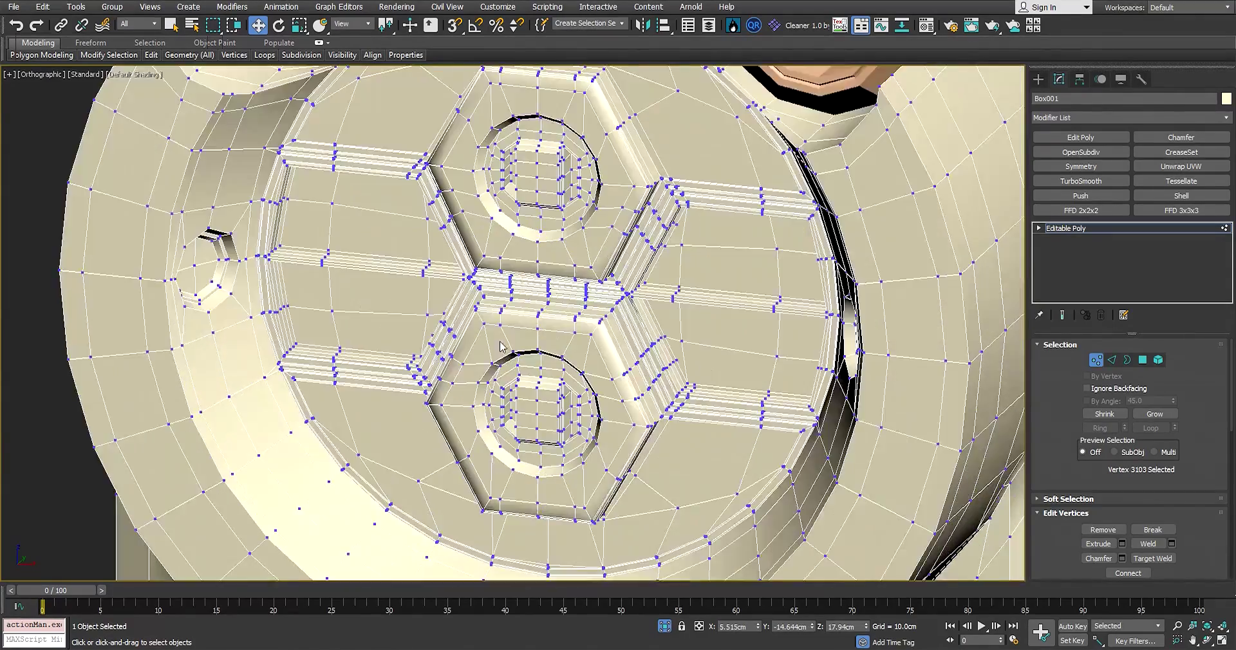
pyautogui.scroll(10, 501, 346)
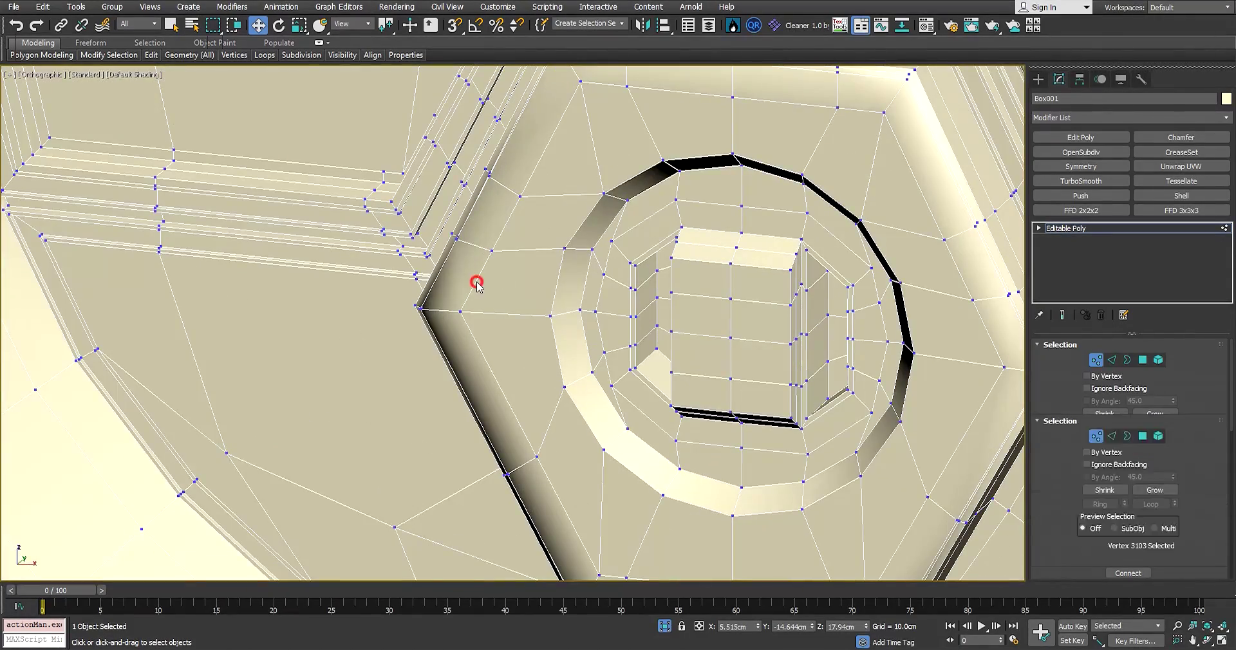
pyautogui.press('2')
pyautogui.doubleClick(477, 282)
pyautogui.scroll(-3, 575, 295)
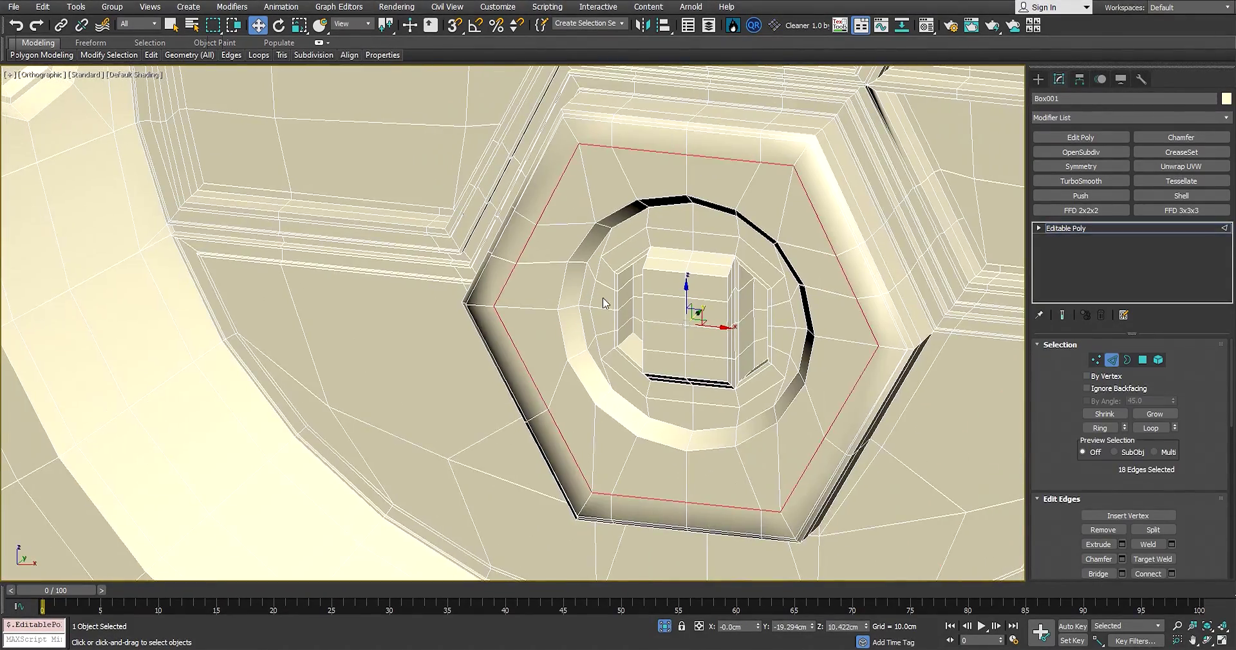
pyautogui.keyDown('alt'); pyautogui.moveTo(604, 303); pyautogui.dragTo(766, 236, button='middle'); pyautogui.keyUp('alt')
pyautogui.scroll(-4, 702, 235)
pyautogui.moveTo(391, 192); pyautogui.dragTo(561, 233, button='middle')
pyautogui.scroll(-4, 619, 258)
pyautogui.scroll(8, 691, 241)
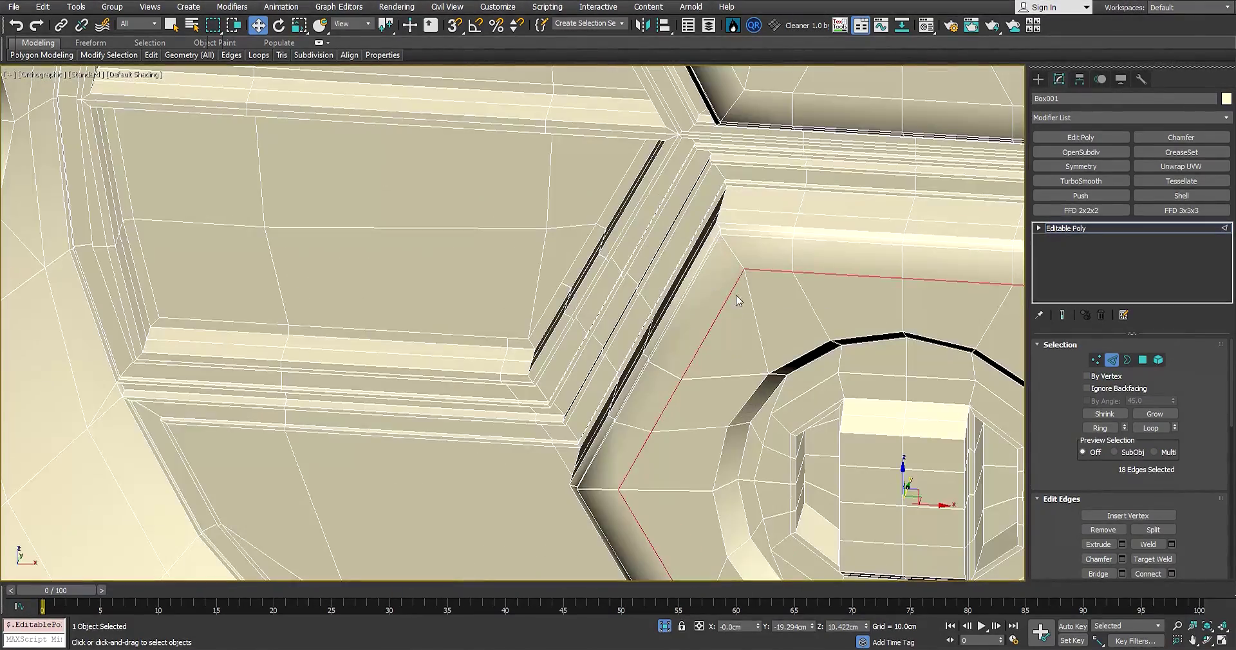
pyautogui.scroll(-2, 738, 301)
pyautogui.moveTo(737, 301); pyautogui.dragTo(648, 240, button='middle')
pyautogui.keyDown('alt'); pyautogui.moveTo(648, 241); pyautogui.dragTo(673, 259, button='middle'); pyautogui.keyUp('alt')
pyautogui.press('r')
pyautogui.moveTo(780, 364); pyautogui.dragTo(782, 373)
# Constrain edits to edges and slightly scale the hexagonal edge loop around the upper round recess, finishing in whole-object mode
pyautogui.scroll(5, 600, 346)
pyautogui.keyDown('alt'); pyautogui.moveTo(601, 347); pyautogui.dragTo(568, 326, button='middle'); pyautogui.keyUp('alt')
pyautogui.hotkey('alt', '1')
pyautogui.click(528, 251)
pyautogui.scroll(-5, 528, 251)
pyautogui.scroll(3, 567, 326)
pyautogui.press('w')
pyautogui.scroll(-2, 491, 228)
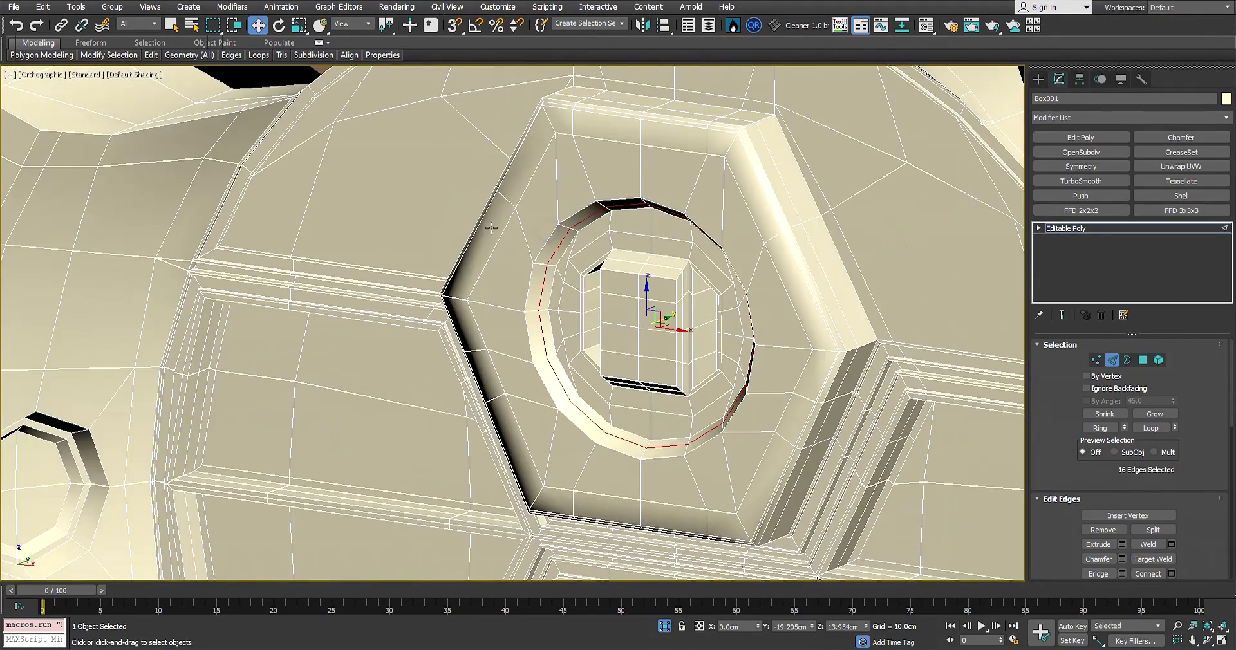
pyautogui.doubleClick(499, 240)
pyautogui.keyDown('alt'); pyautogui.moveTo(499, 239); pyautogui.dragTo(559, 267, button='middle'); pyautogui.keyUp('alt')
pyautogui.press('r')
pyautogui.moveTo(622, 313); pyautogui.dragTo(629, 320)
pyautogui.scroll(-6, 629, 320)
pyautogui.keyDown('alt'); pyautogui.moveTo(681, 322); pyautogui.dragTo(577, 370, button='middle'); pyautogui.keyUp('alt')
pyautogui.scroll(-3, 647, 306)
pyautogui.press('2')
pyautogui.scroll(-3, 619, 352)
pyautogui.press('q')
# Examine the topology along the top edge and front corner of the main body
pyautogui.moveTo(609, 212); pyautogui.dragTo(736, 275, button='middle')
pyautogui.scroll(5, 646, 256)
pyautogui.keyDown('alt'); pyautogui.moveTo(920, 246); pyautogui.dragTo(832, 260, button='middle'); pyautogui.keyUp('alt')
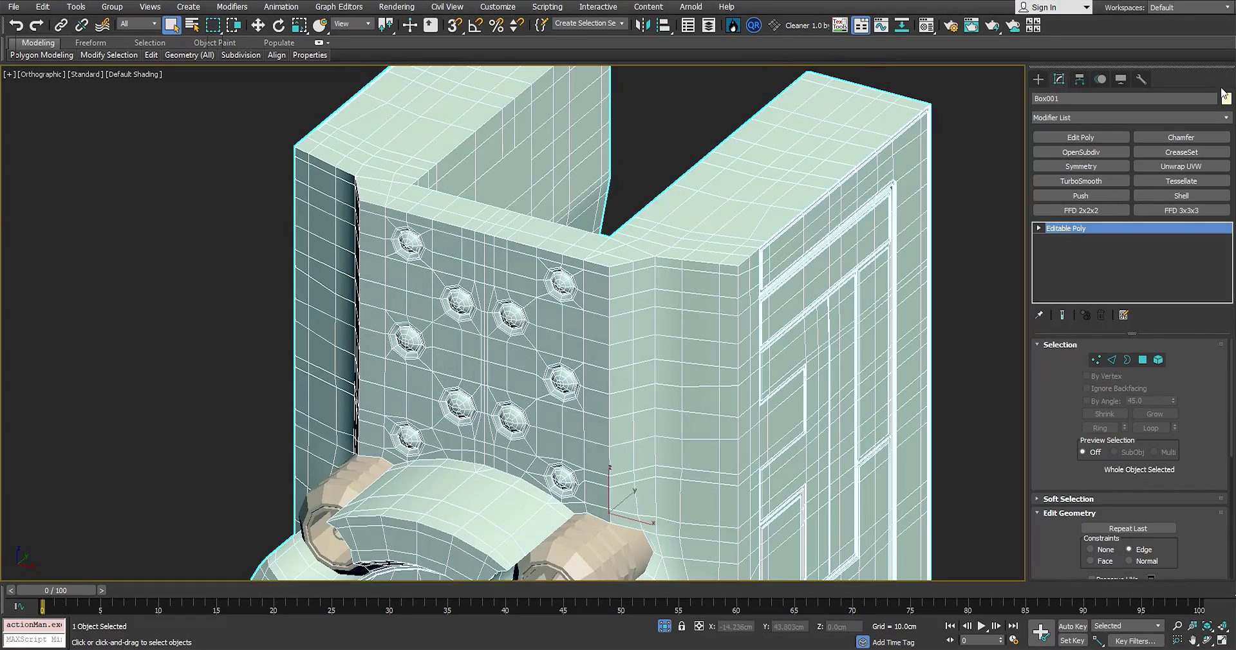
pyautogui.moveTo(705, 239); pyautogui.dragTo(765, 264, button='middle')
pyautogui.scroll(-2, 740, 278)
pyautogui.scroll(4, 740, 279)
pyautogui.scroll(-2, 766, 263)
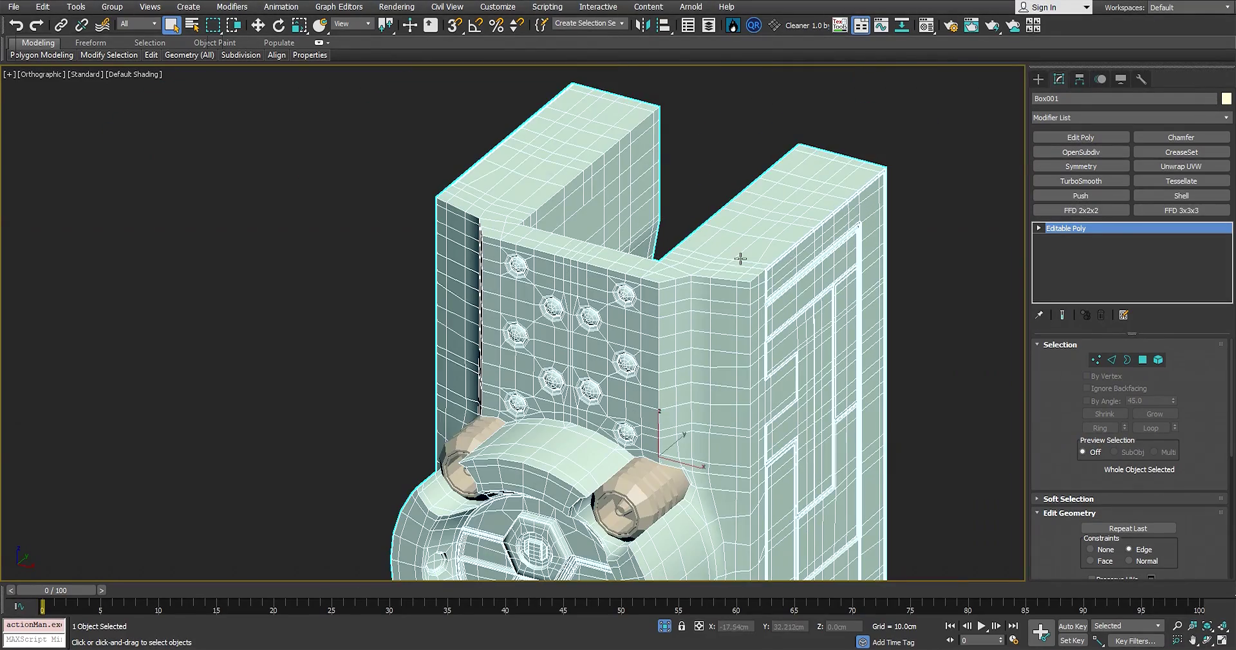
pyautogui.scroll(5, 606, 284)
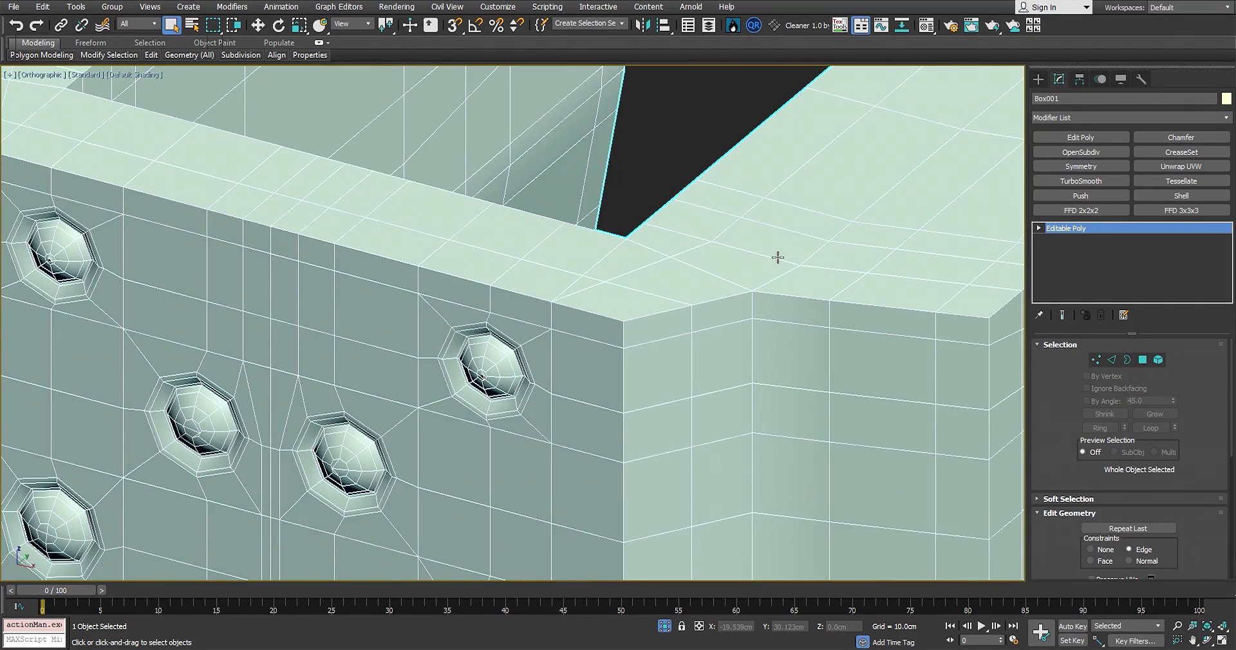
pyautogui.moveTo(805, 254); pyautogui.dragTo(764, 254, button='middle')
pyautogui.scroll(-2, 765, 253)
pyautogui.scroll(-2, 660, 186)
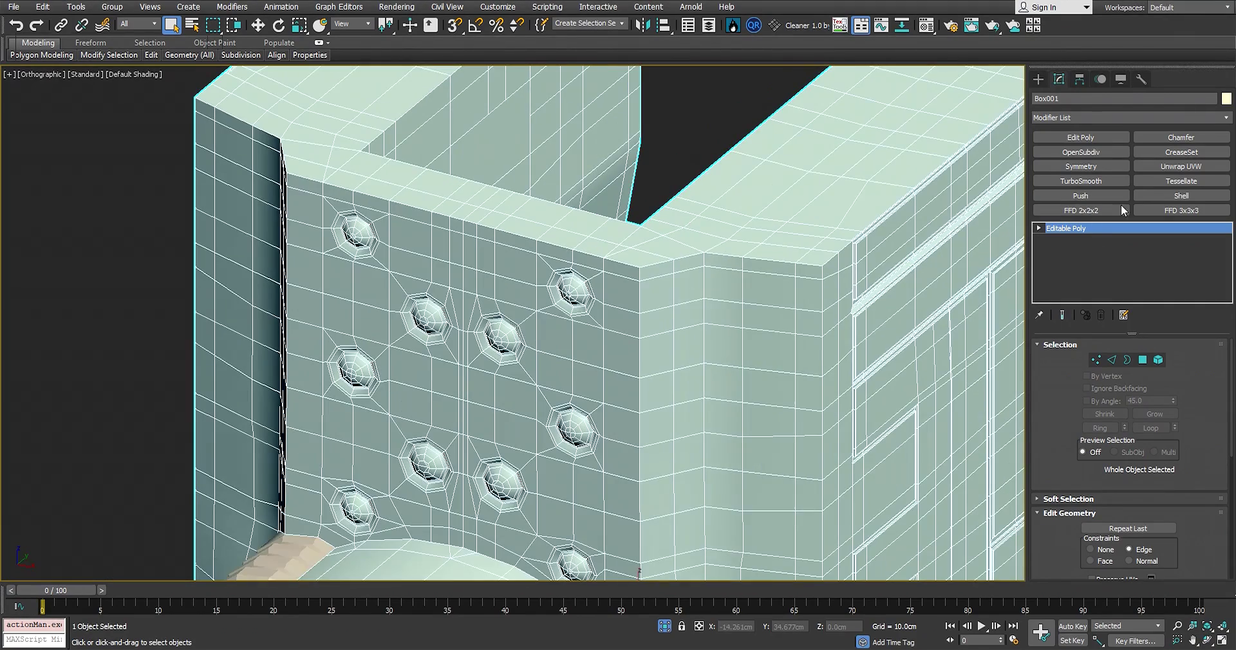
# Add a CreaseSet modifier and select the model's edges by face angle, using 90 with a tolerance of 45
pyautogui.scroll(-2, 966, 309)
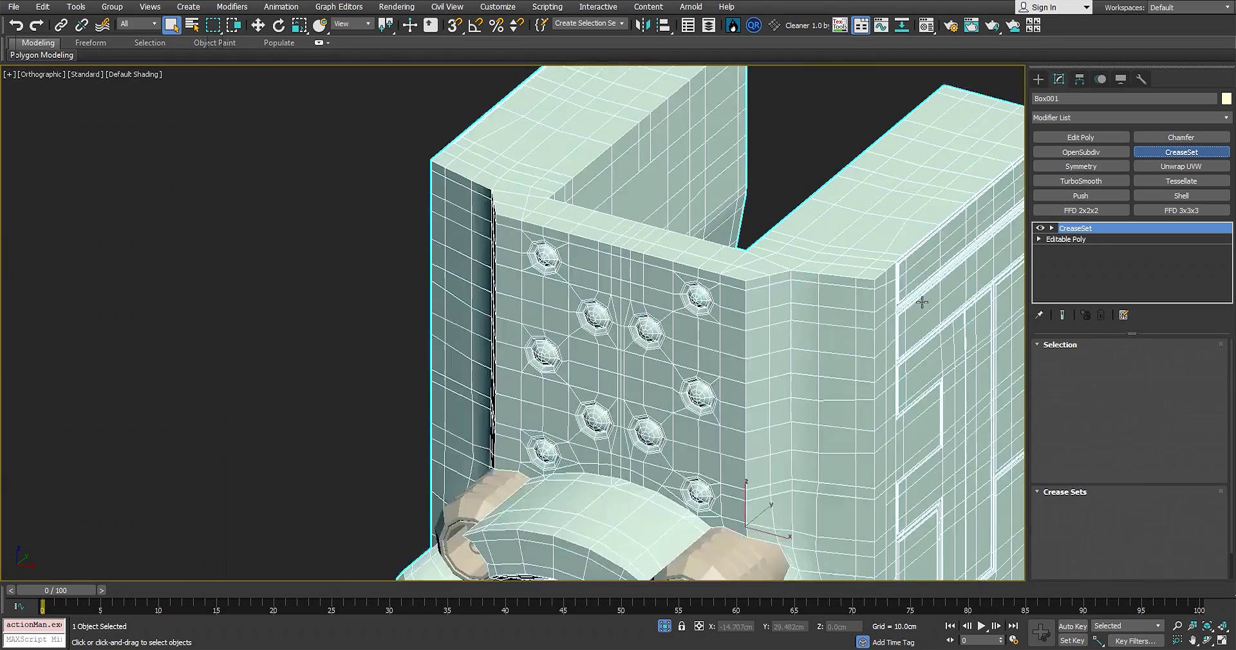
pyautogui.scroll(2, 896, 306)
pyautogui.moveTo(904, 280); pyautogui.dragTo(825, 296, button='middle')
pyautogui.click(1165, 362)
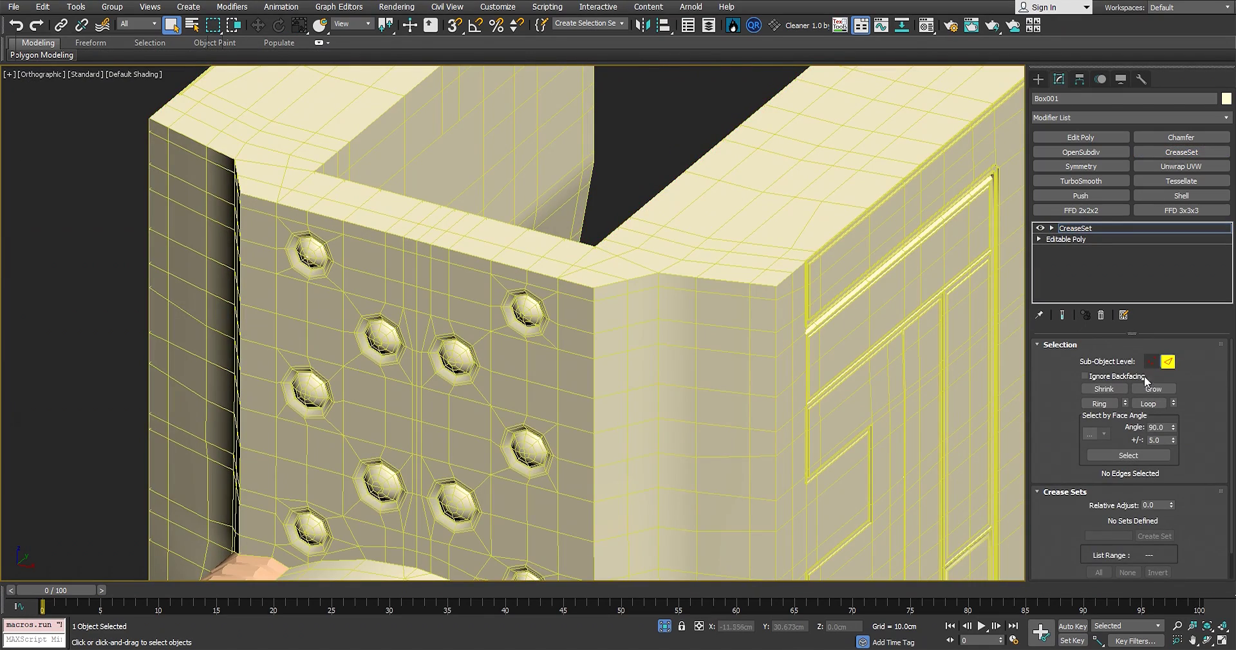
pyautogui.scroll(-1, 1167, 359)
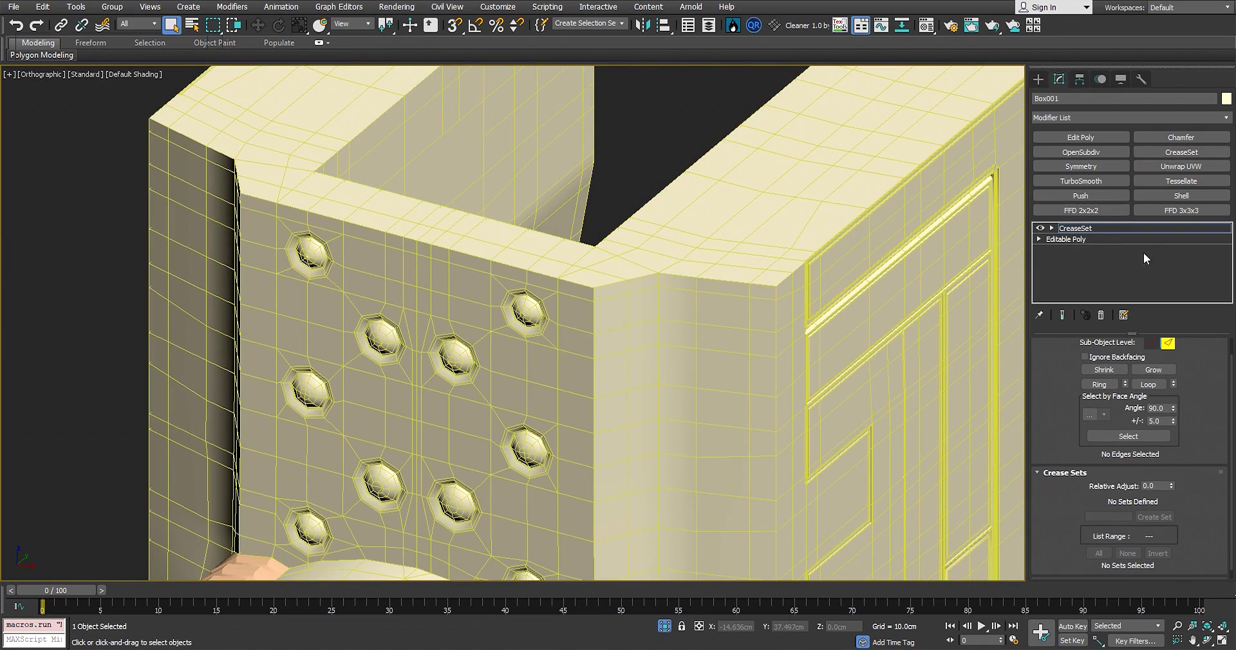
pyautogui.click(1143, 438)
pyautogui.scroll(-4, 684, 310)
pyautogui.moveTo(684, 310); pyautogui.dragTo(719, 257, button='middle')
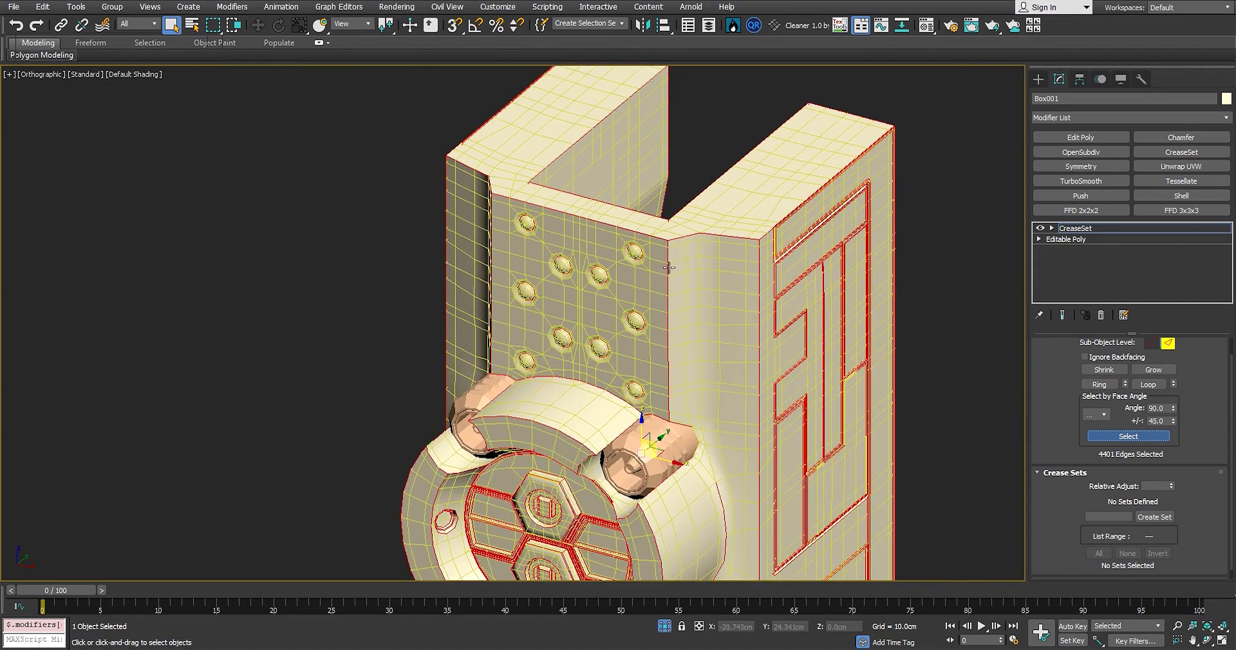
# Create a crease set with value 1.0 from the selected edges and apply OpenSubdiv with 2 iterations
pyautogui.scroll(2, 766, 314)
pyautogui.click(1158, 520)
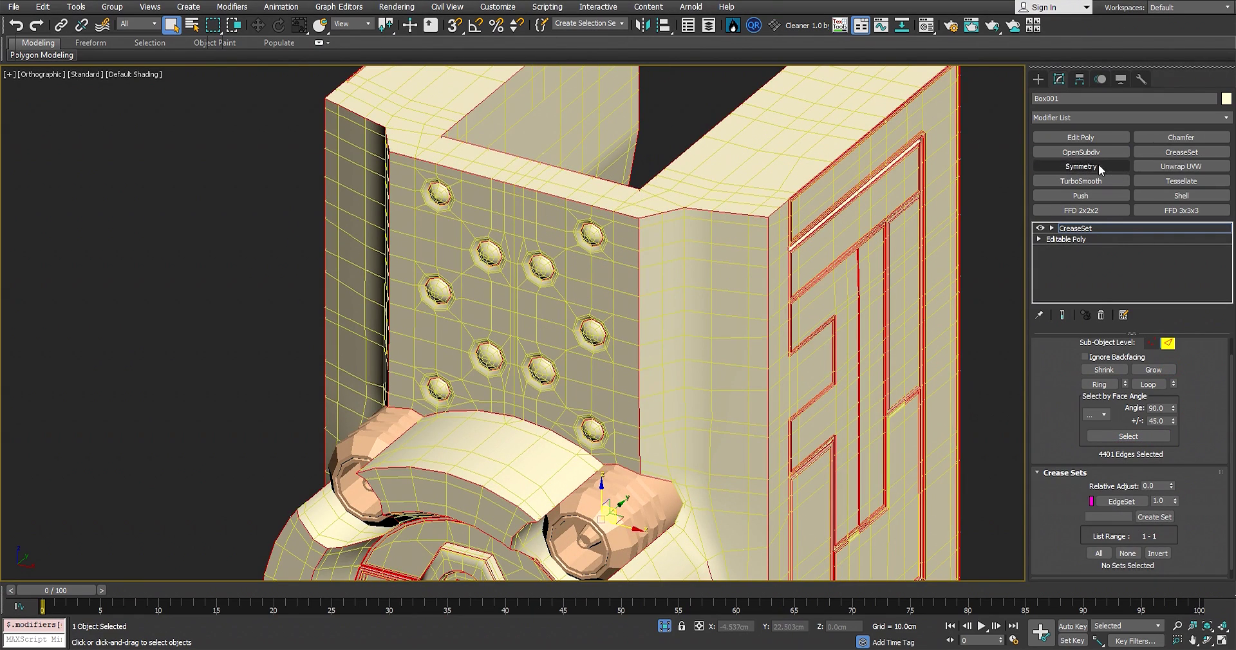
pyautogui.click(1069, 153)
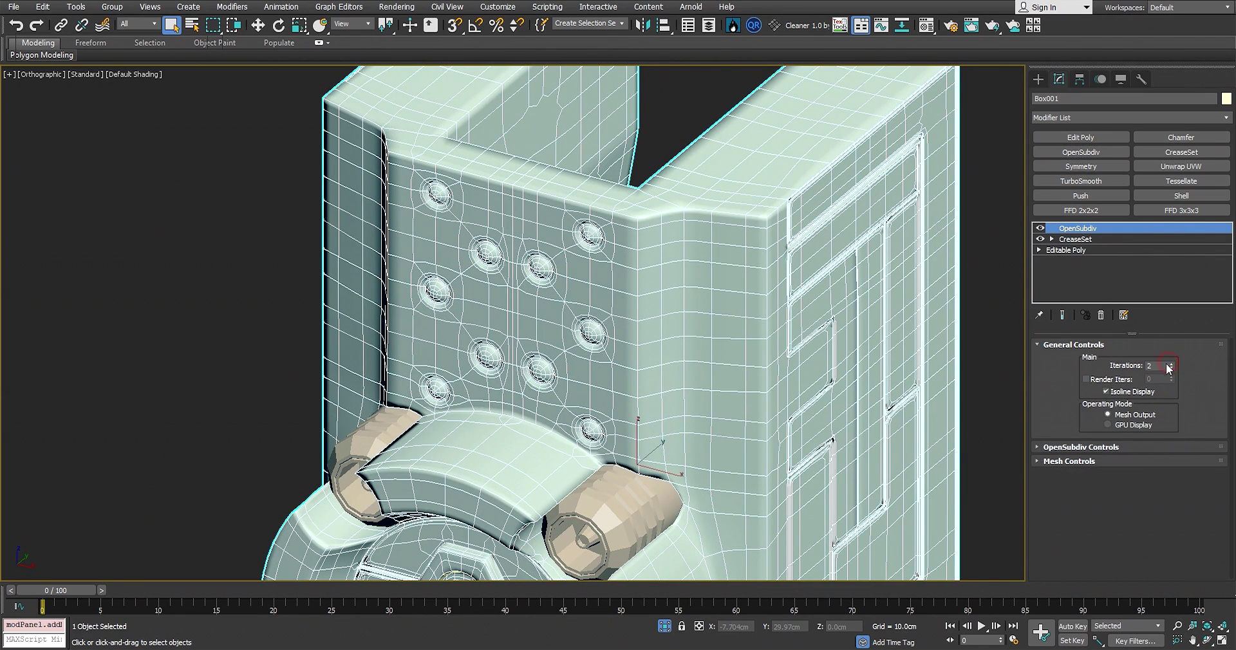
pyautogui.scroll(-2, 930, 268)
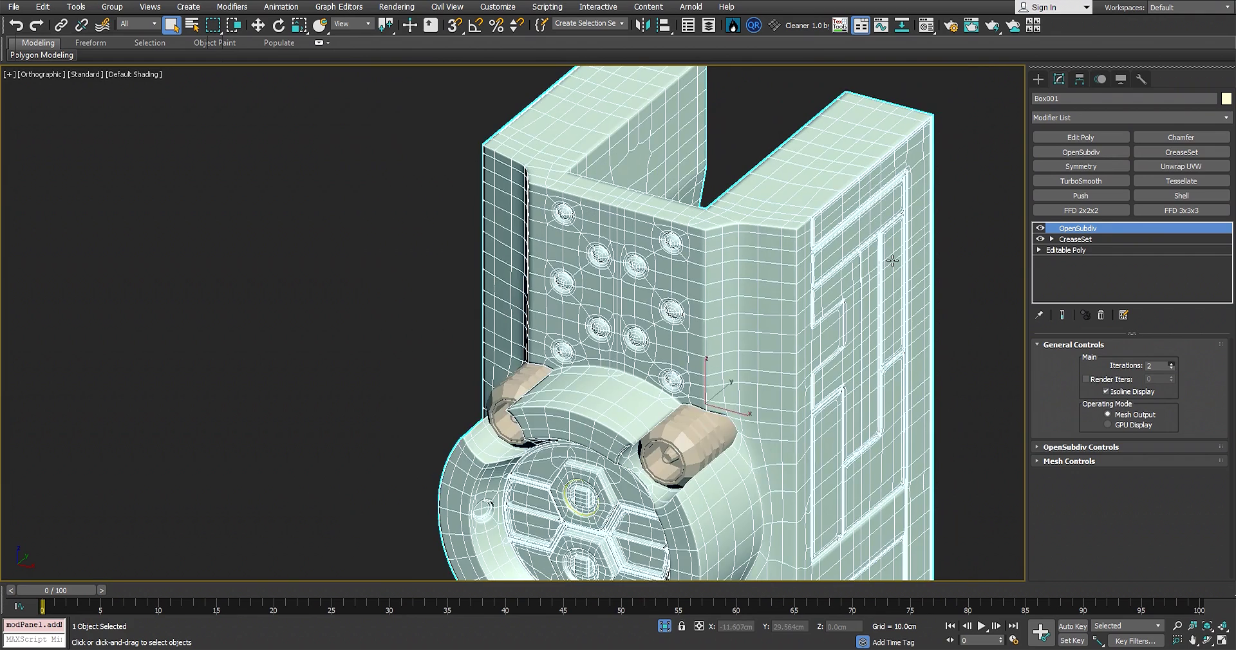
pyautogui.scroll(2, 928, 266)
# Deselect the model and examine the smoothed side grooves, corners and rivets
pyautogui.click(971, 276)
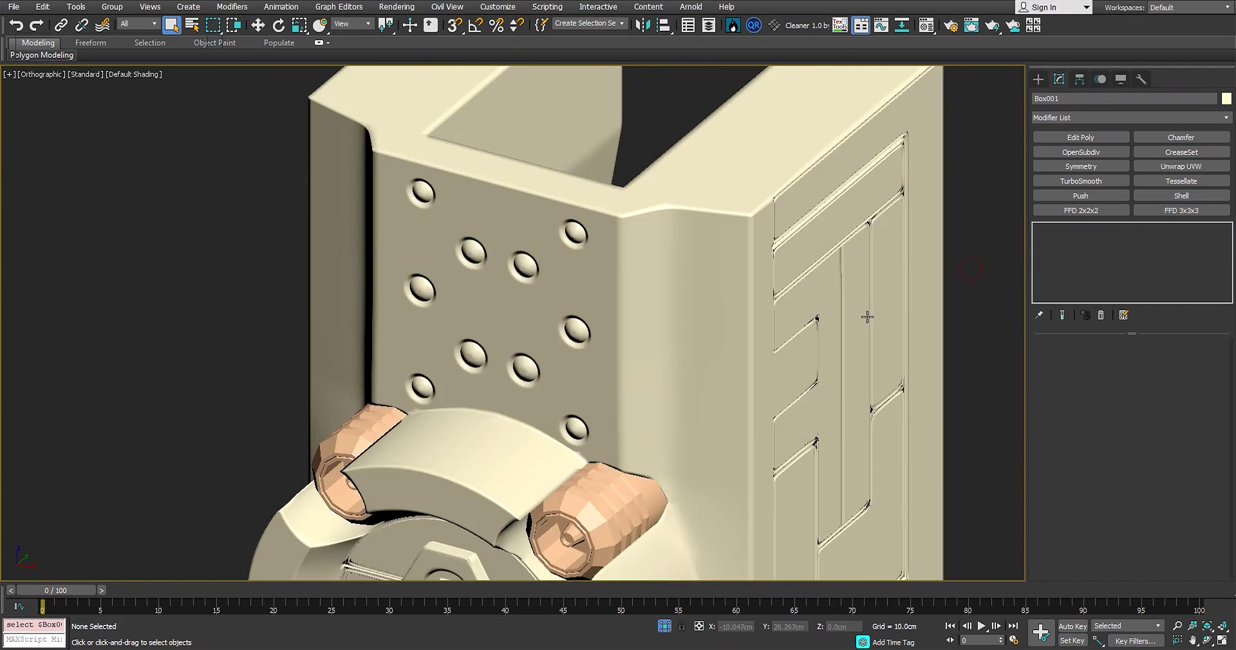
pyautogui.scroll(6, 736, 342)
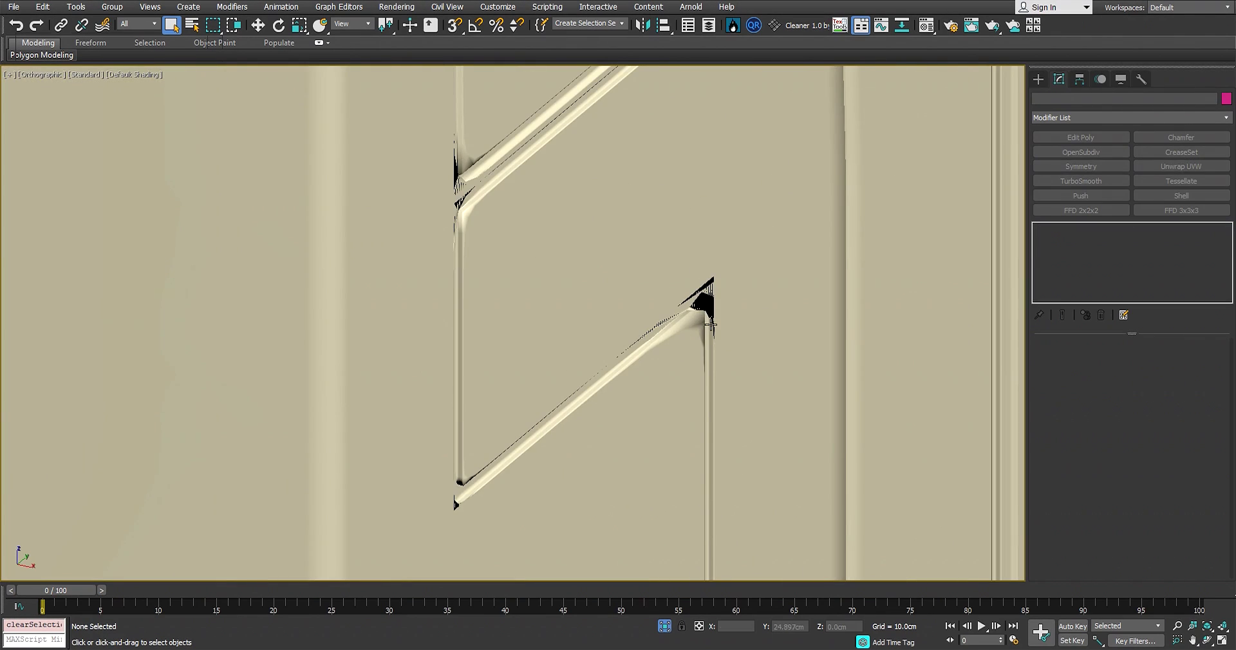
pyautogui.scroll(-8, 734, 322)
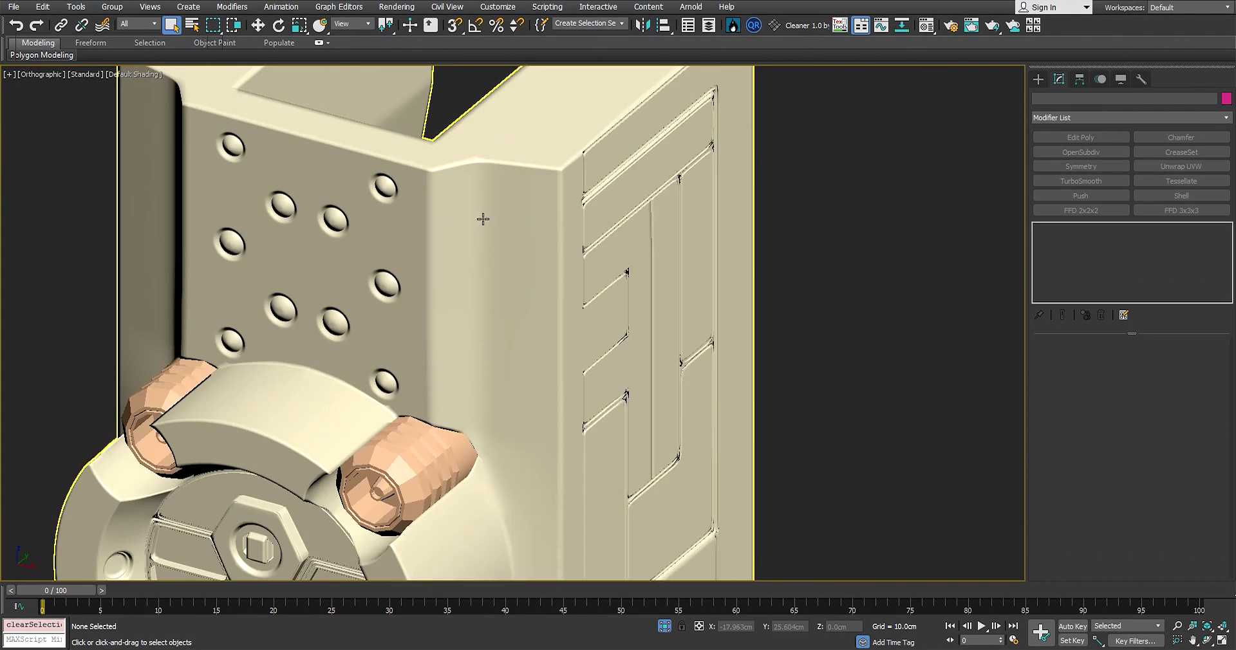
pyautogui.scroll(-6, 515, 229)
pyautogui.scroll(8, 676, 226)
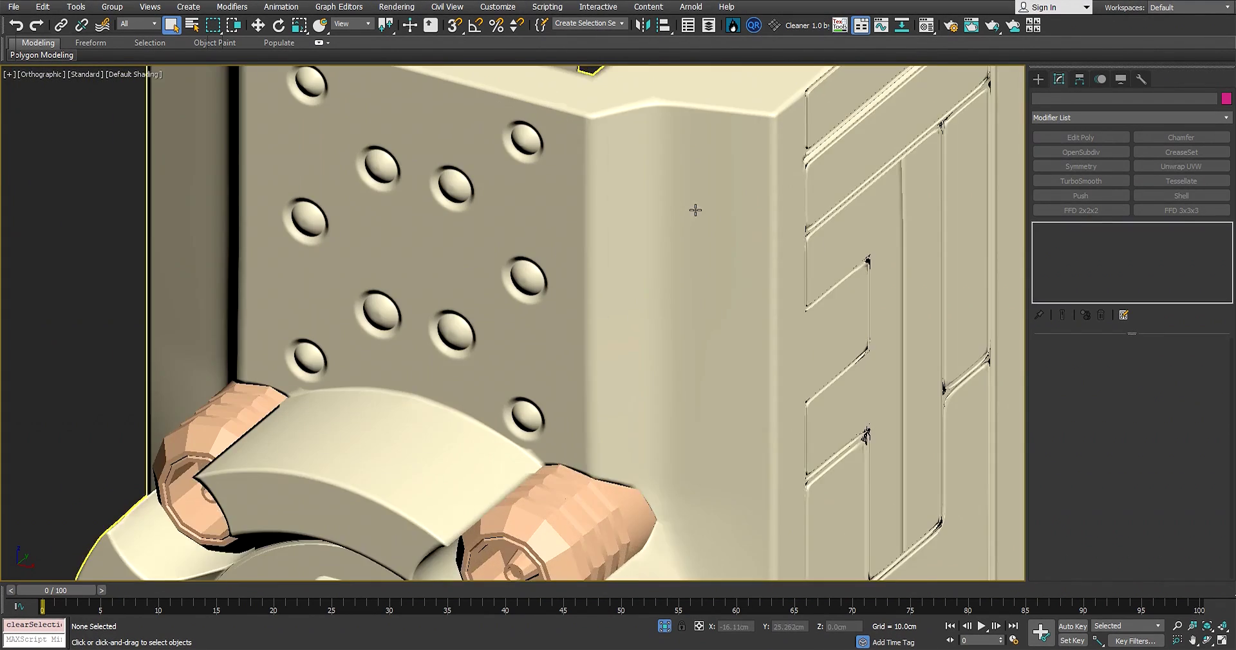
pyautogui.scroll(-3, 696, 209)
# On the base Editable Poly, remove the horizontal edge loop just below the body's top edge
pyautogui.click(735, 307)
pyautogui.click(1076, 251)
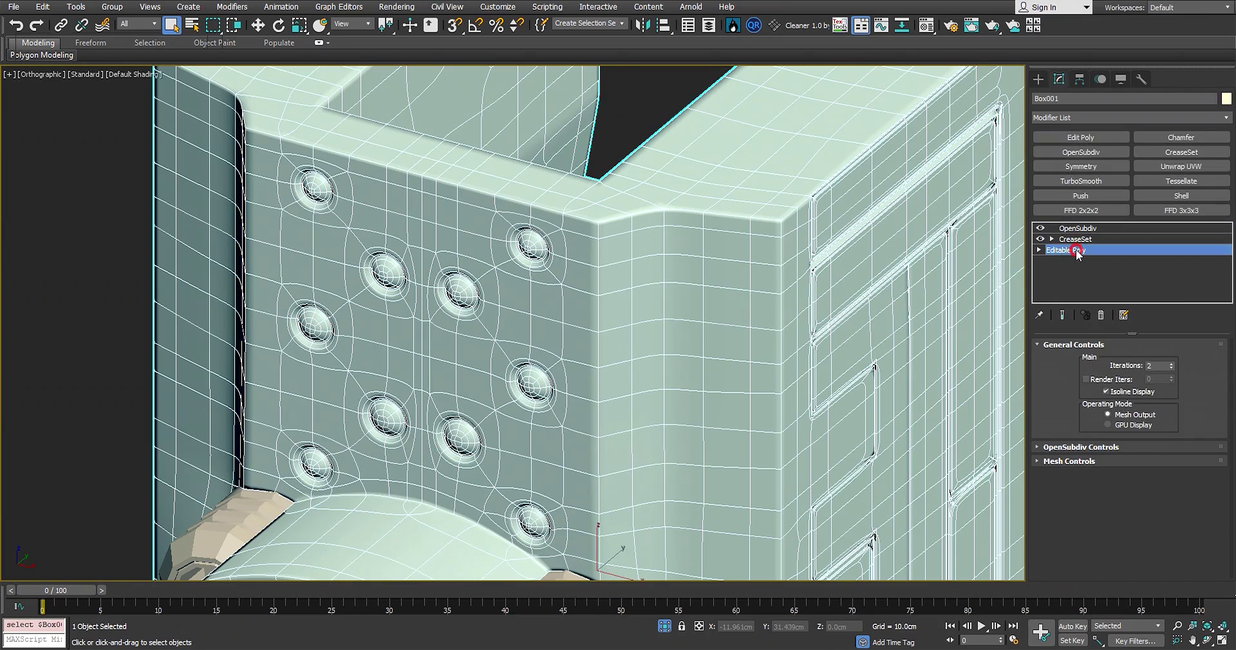
pyautogui.scroll(-3, 724, 256)
pyautogui.scroll(5, 729, 242)
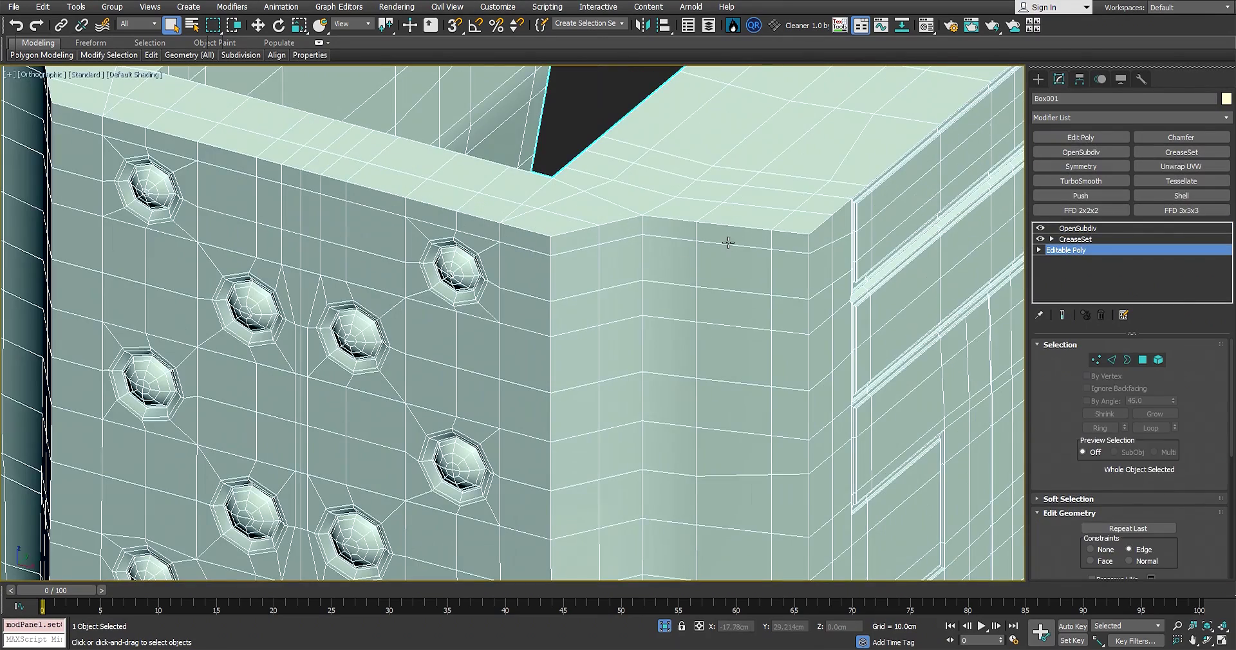
pyautogui.press('4')
pyautogui.press('2')
pyautogui.doubleClick(748, 248)
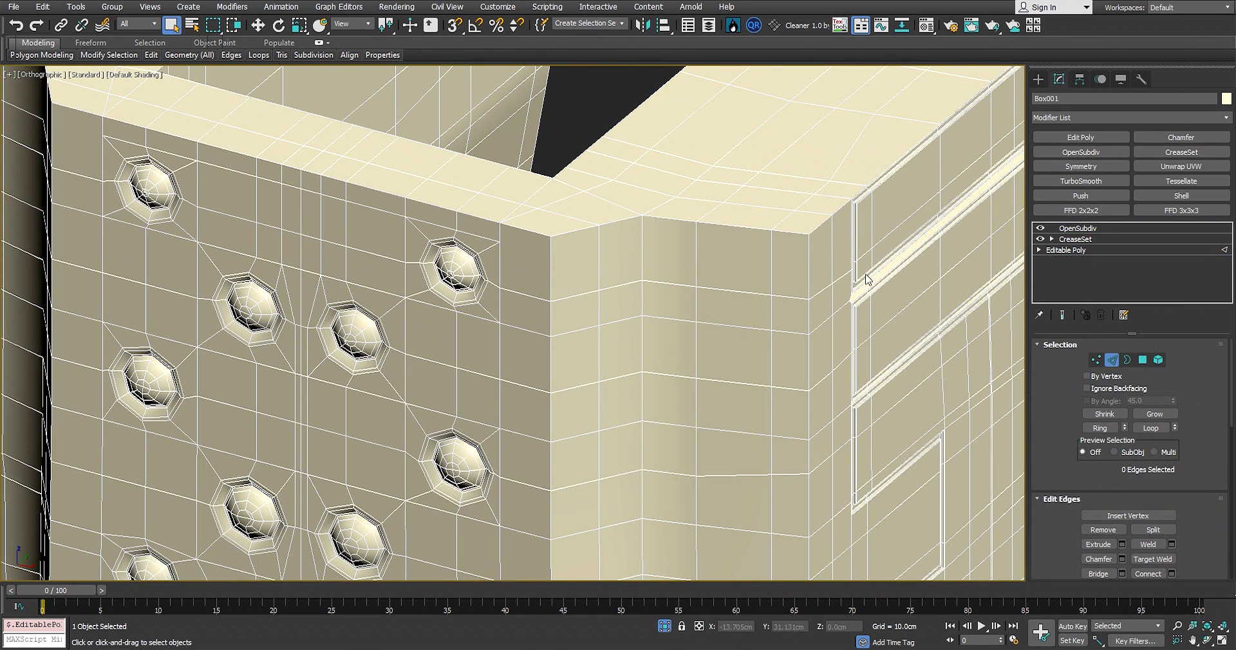
# Return to the OpenSubdiv level, deselect the model and examine the smoothed top edges and corners
pyautogui.press('pageup')
pyautogui.scroll(-4, 848, 280)
pyautogui.moveTo(912, 238); pyautogui.dragTo(820, 254, button='middle')
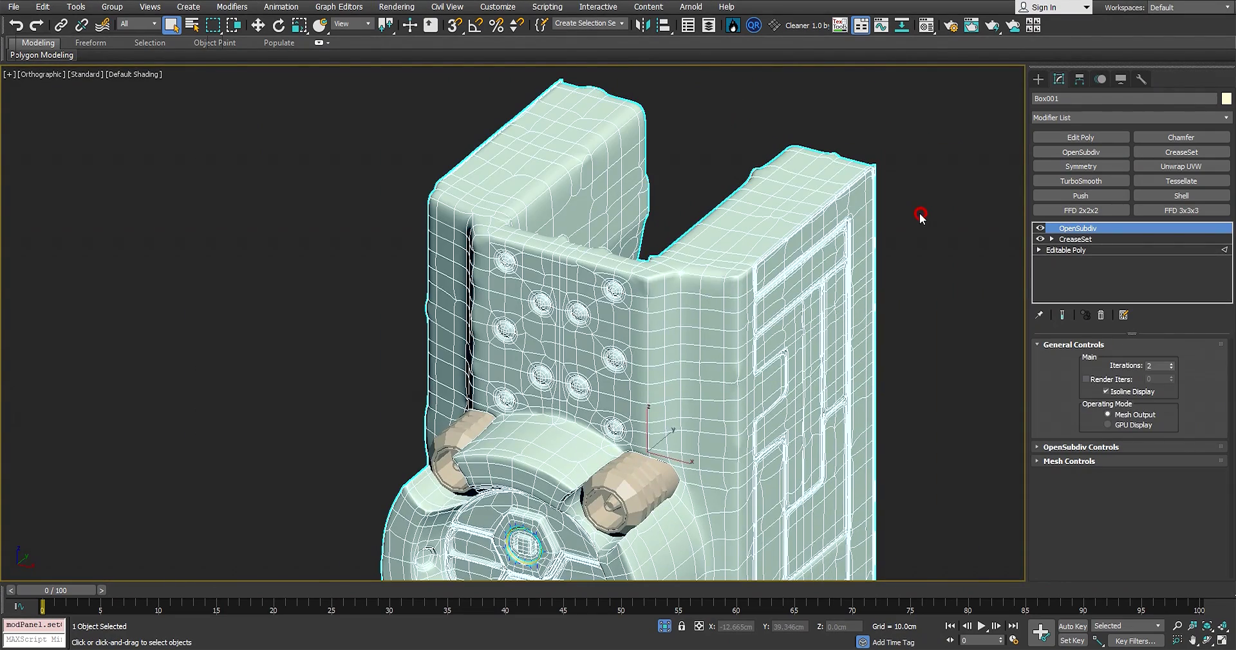
pyautogui.click(922, 217)
pyautogui.scroll(6, 659, 278)
pyautogui.scroll(-6, 666, 280)
pyautogui.scroll(3, 663, 270)
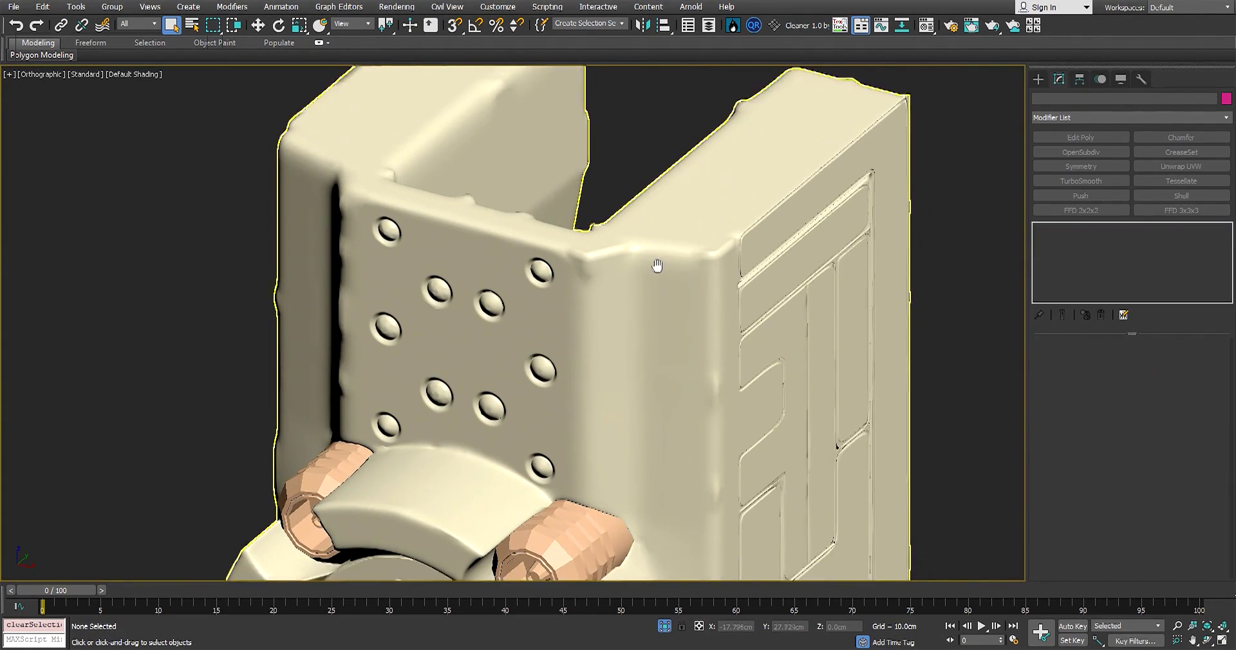
pyautogui.moveTo(697, 242); pyautogui.dragTo(672, 231, button='middle')
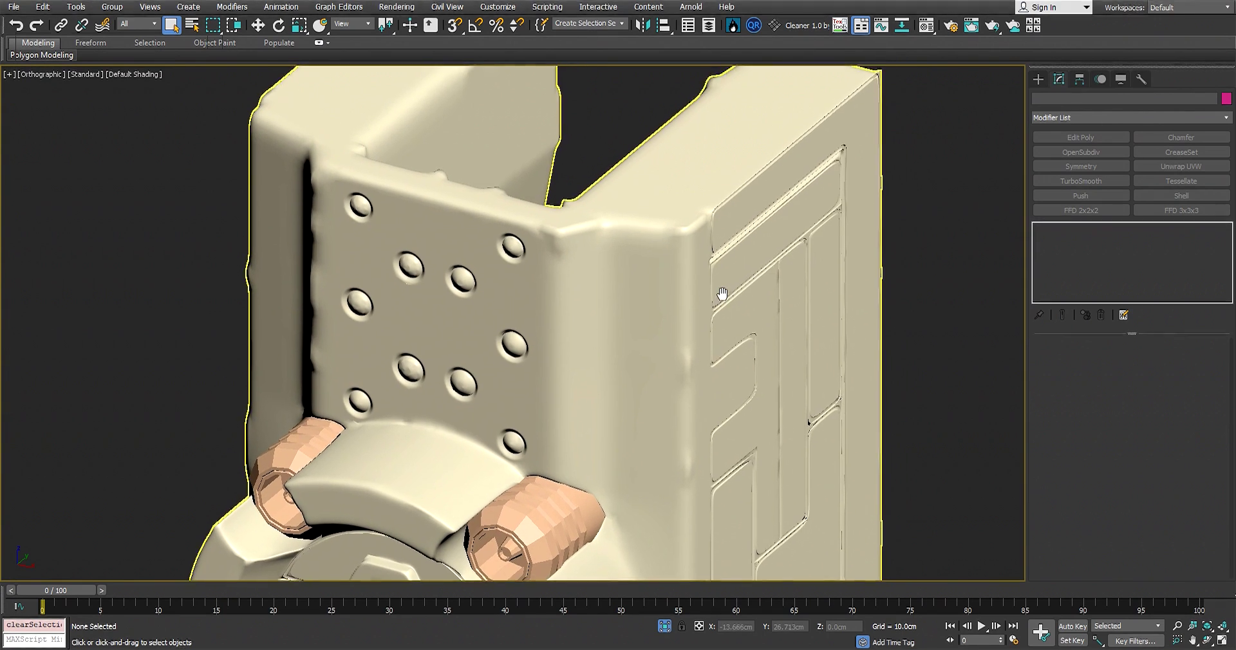
# Compare the body's wireframe with its smoothed shading along the top edges and front corners
pyautogui.scroll(3, 670, 262)
pyautogui.click(670, 263)
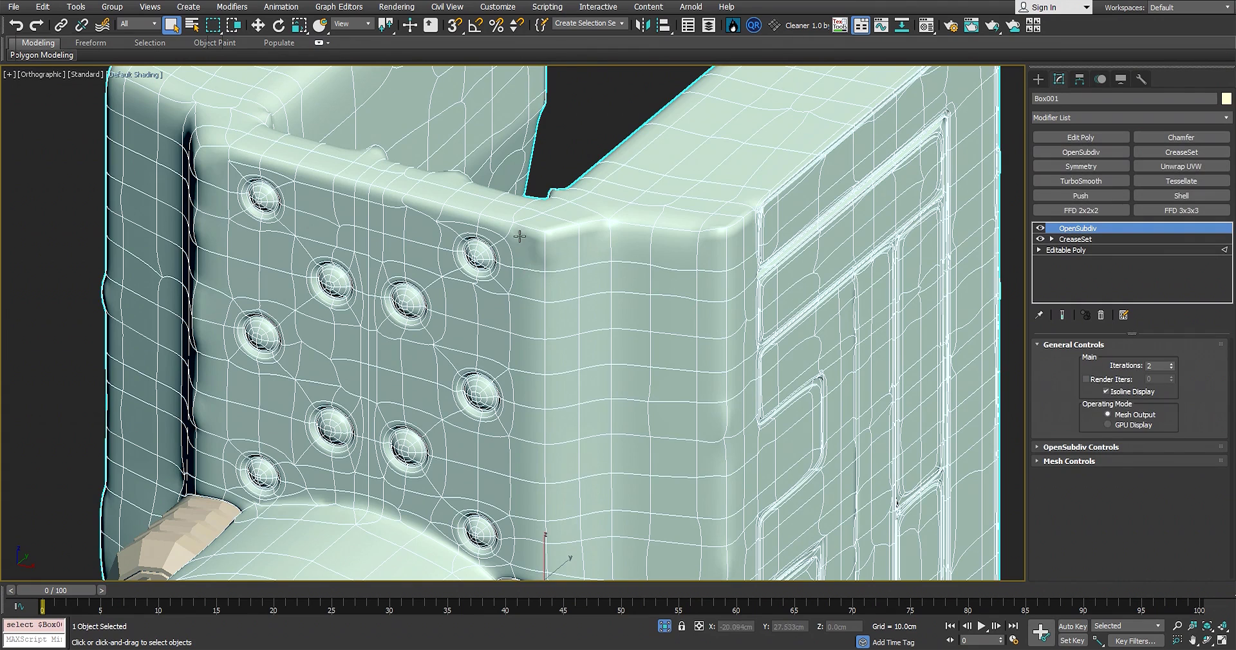
pyautogui.scroll(-2, 731, 260)
pyautogui.hotkey('ctrl', 'd')
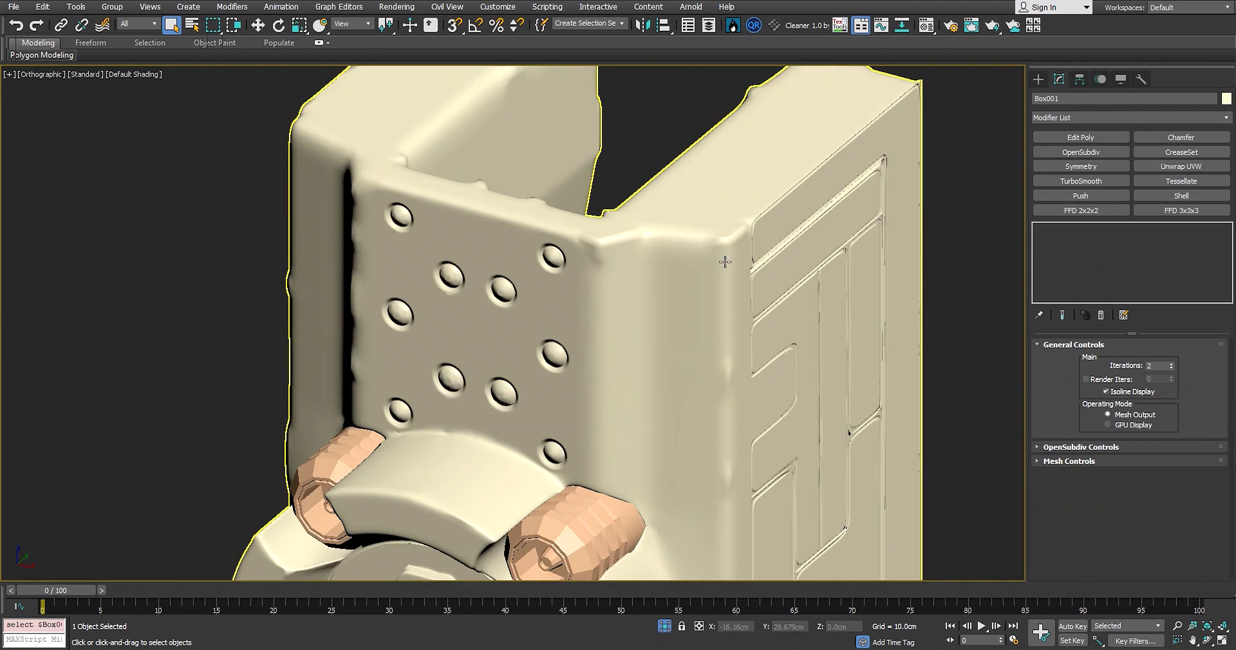
pyautogui.click(730, 259)
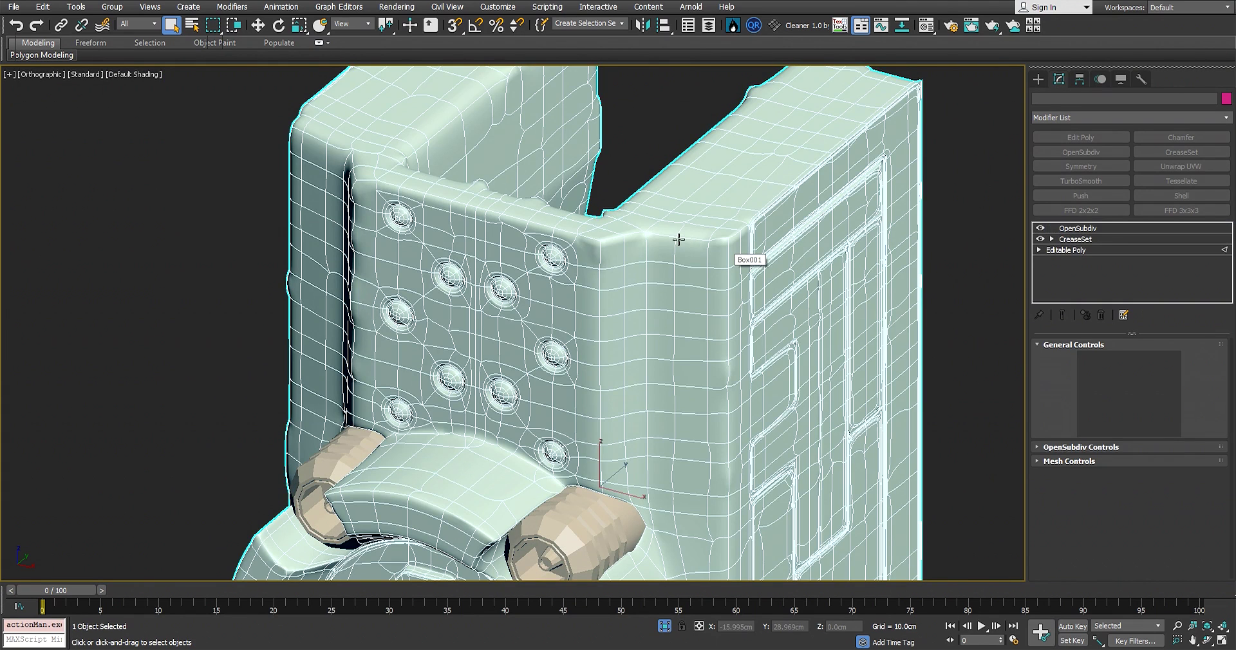
pyautogui.scroll(3, 680, 256)
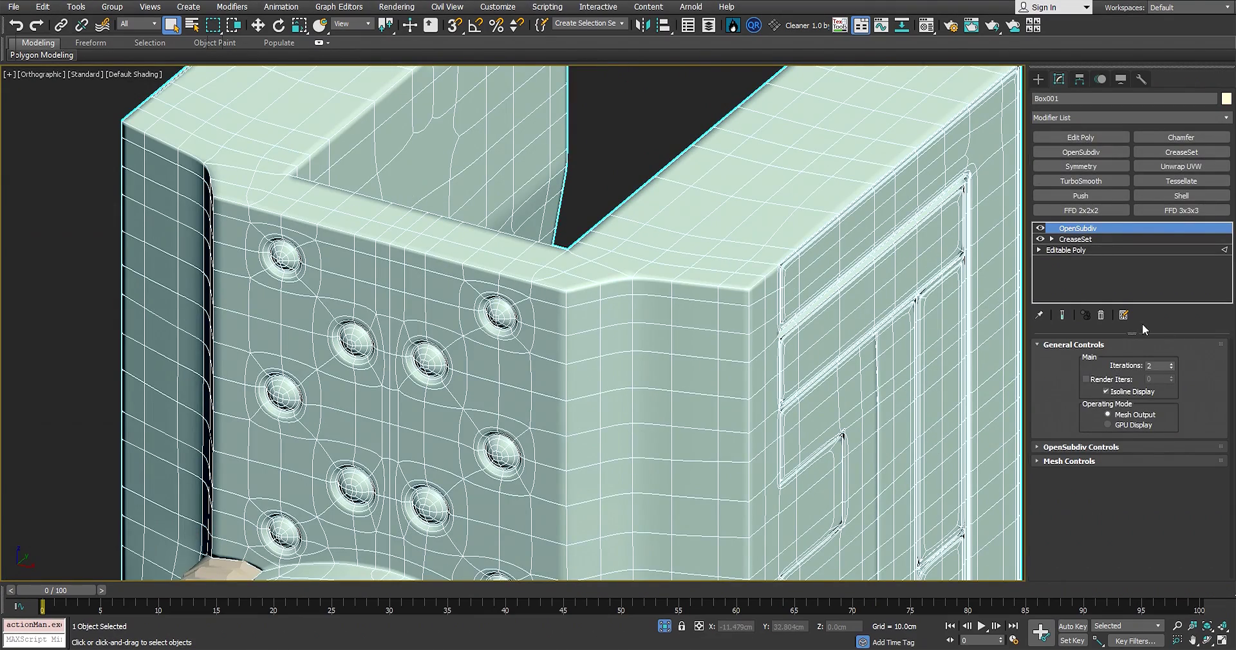
# Remove the OpenSubdiv and CreaseSet modifiers from the body, then finish its edge-level editing
pyautogui.click(1102, 316)
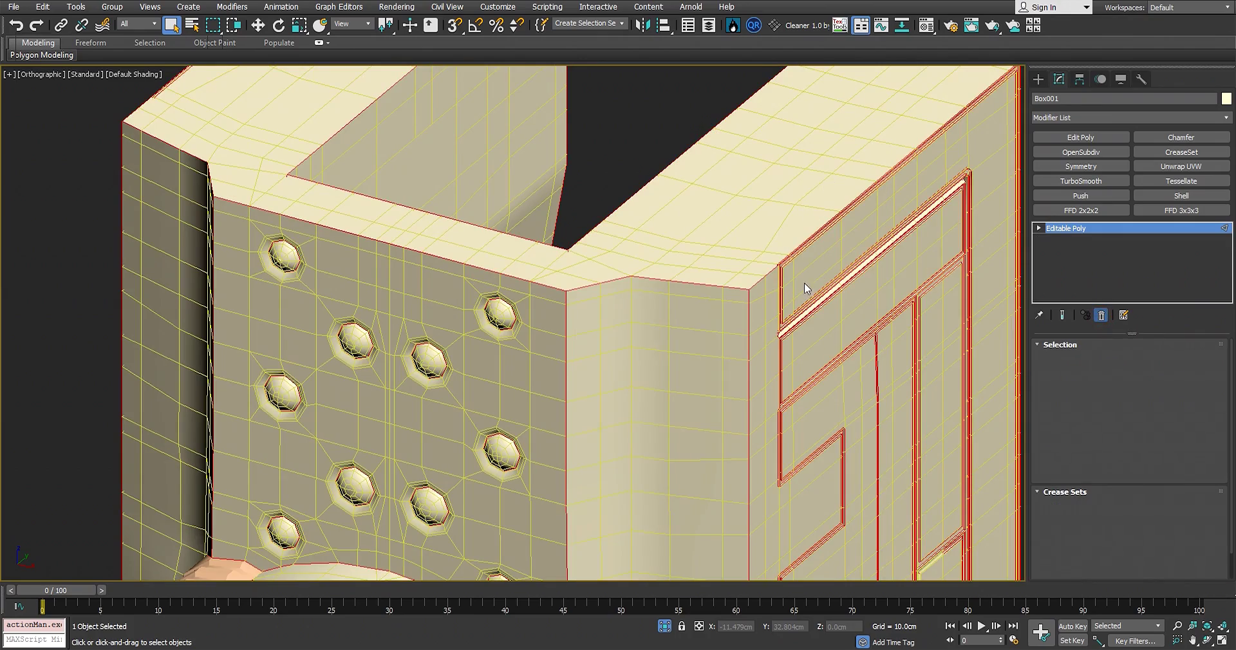
pyautogui.press('2')
pyautogui.scroll(-8, 894, 124)
pyautogui.scroll(6, 791, 281)
pyautogui.click(811, 304)
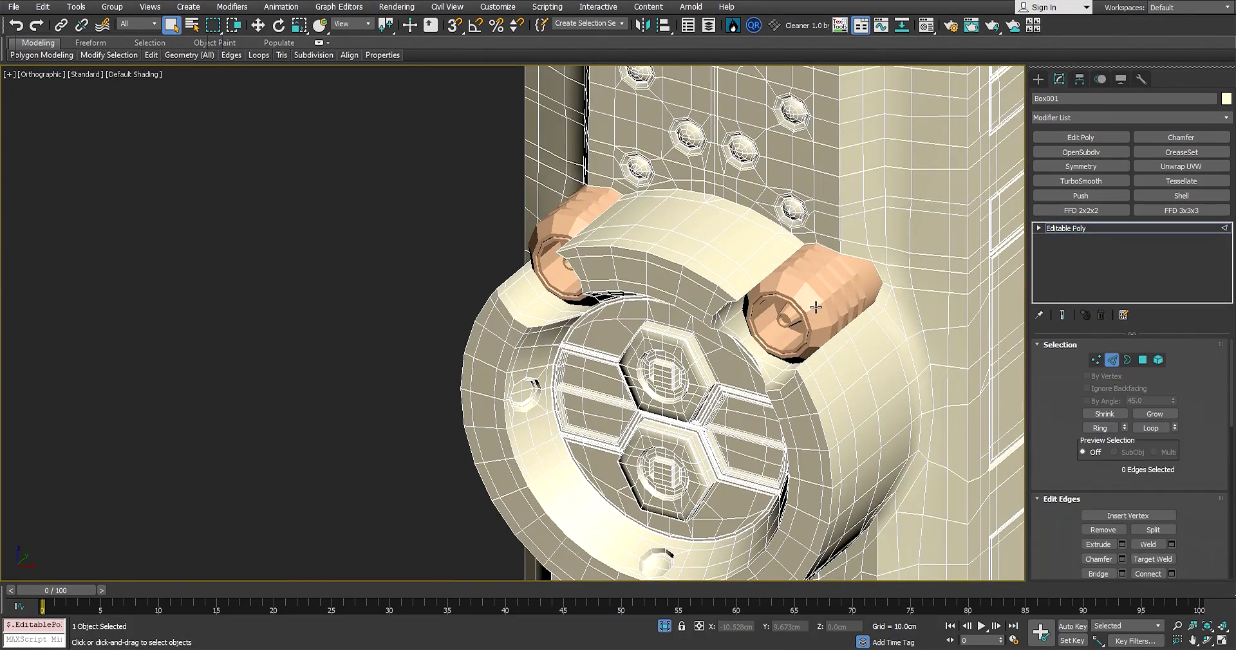
pyautogui.click(814, 309)
pyautogui.press('2')
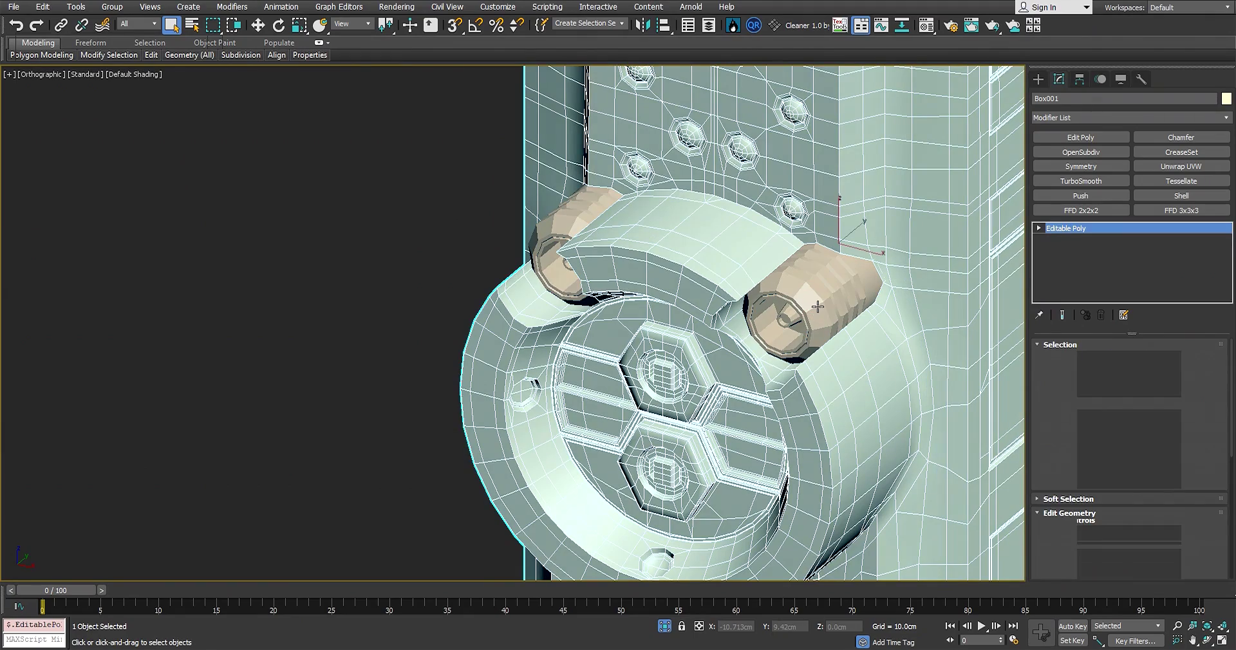
# Select the ribbed cylinders object and isolate it, with the closed rear ends in view
pyautogui.scroll(6, 738, 310)
pyautogui.click(917, 279)
pyautogui.scroll(-3, 546, 290)
pyautogui.moveTo(916, 278); pyautogui.dragTo(728, 415, button='middle')
pyautogui.scroll(-7, 618, 309)
pyautogui.hotkey('alt', 'q')
pyautogui.scroll(3, 673, 377)
pyautogui.press('2')
pyautogui.click(561, 356)
pyautogui.moveTo(728, 415); pyautogui.dragTo(706, 365, button='middle')
pyautogui.keyDown('alt'); pyautogui.moveTo(812, 383); pyautogui.dragTo(760, 362, button='middle'); pyautogui.keyUp('alt')
pyautogui.moveTo(911, 402); pyautogui.dragTo(823, 202, button='middle')
# Inset the rear cap polygons of both ribbed cylinders to form a narrow ring around each cap
pyautogui.scroll(3, 775, 341)
pyautogui.press('4')
pyautogui.click(774, 346)
pyautogui.press('4')
pyautogui.scroll(-3, 776, 345)
pyautogui.click(809, 331)
pyautogui.scroll(5, 565, 377)
pyautogui.rightClick(541, 323)
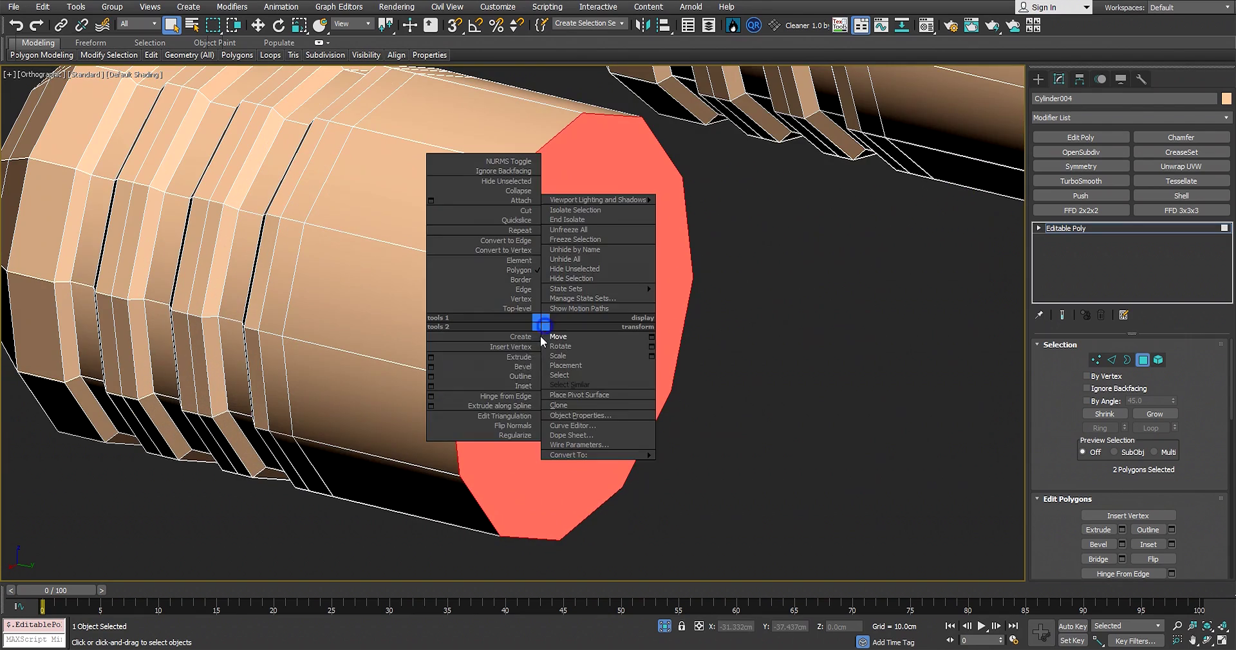
pyautogui.click(523, 386)
pyautogui.moveTo(544, 295); pyautogui.dragTo(548, 313)
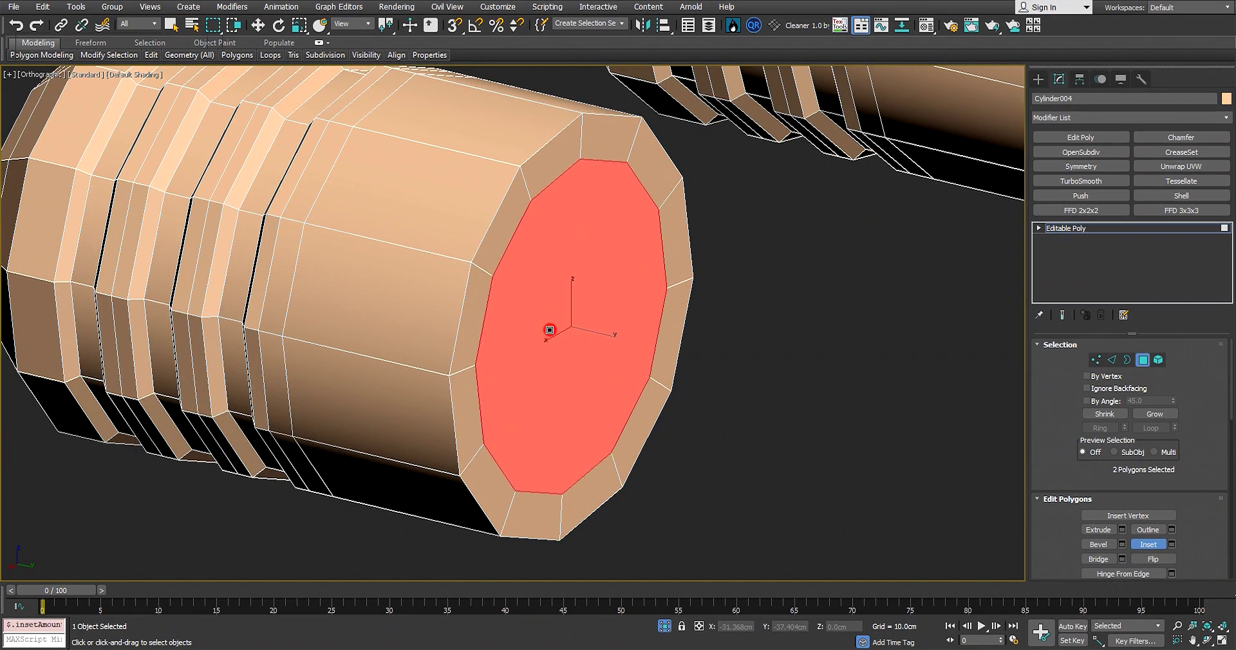
# Insert a supporting edge loop around the smooth barrel close to the rear cap with SwiftLoop
pyautogui.scroll(-4, 573, 275)
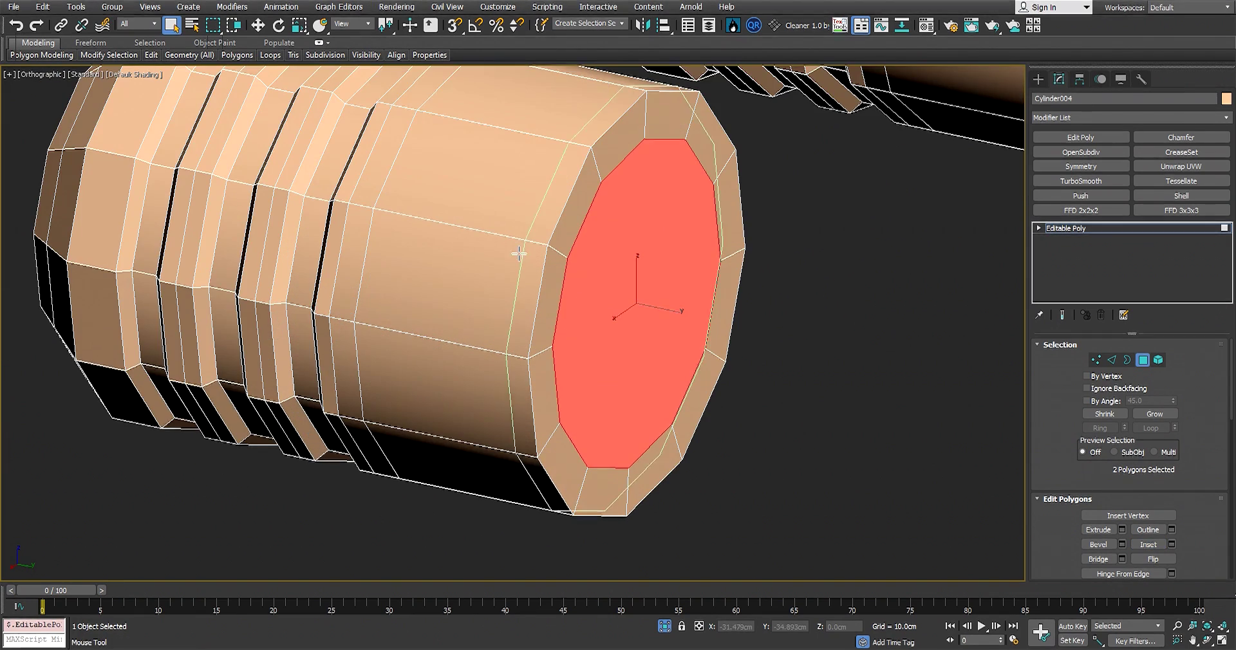
pyautogui.click(510, 249)
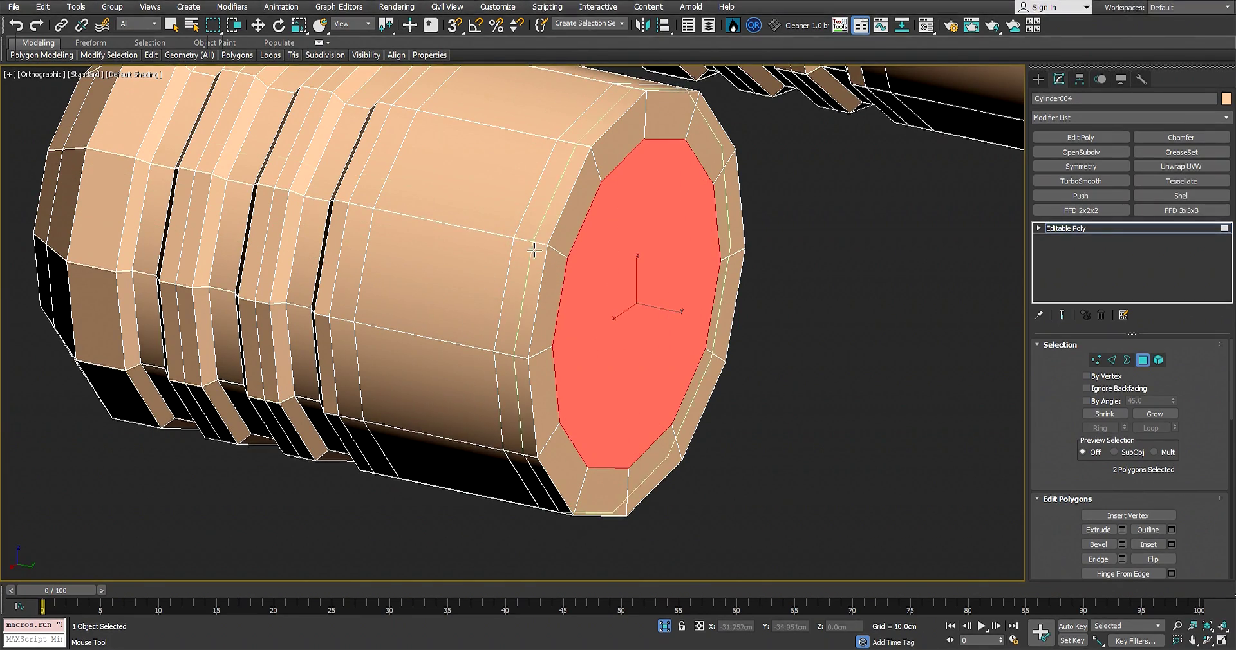
pyautogui.scroll(-3, 580, 238)
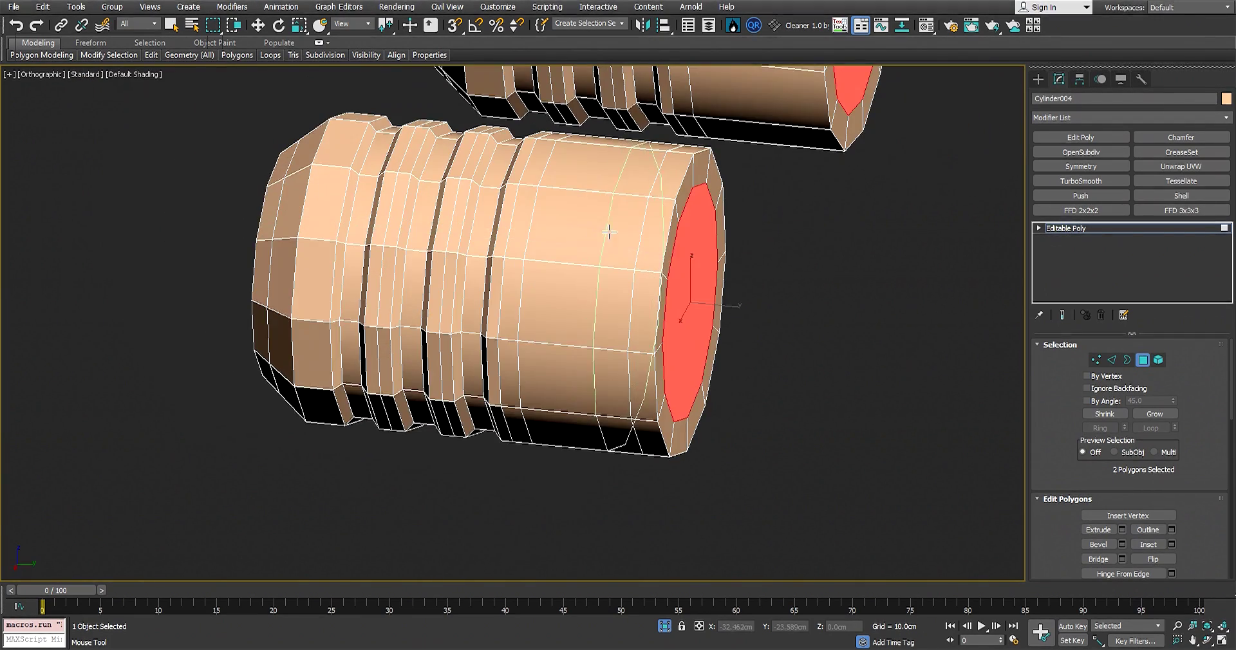
pyautogui.scroll(3, 608, 232)
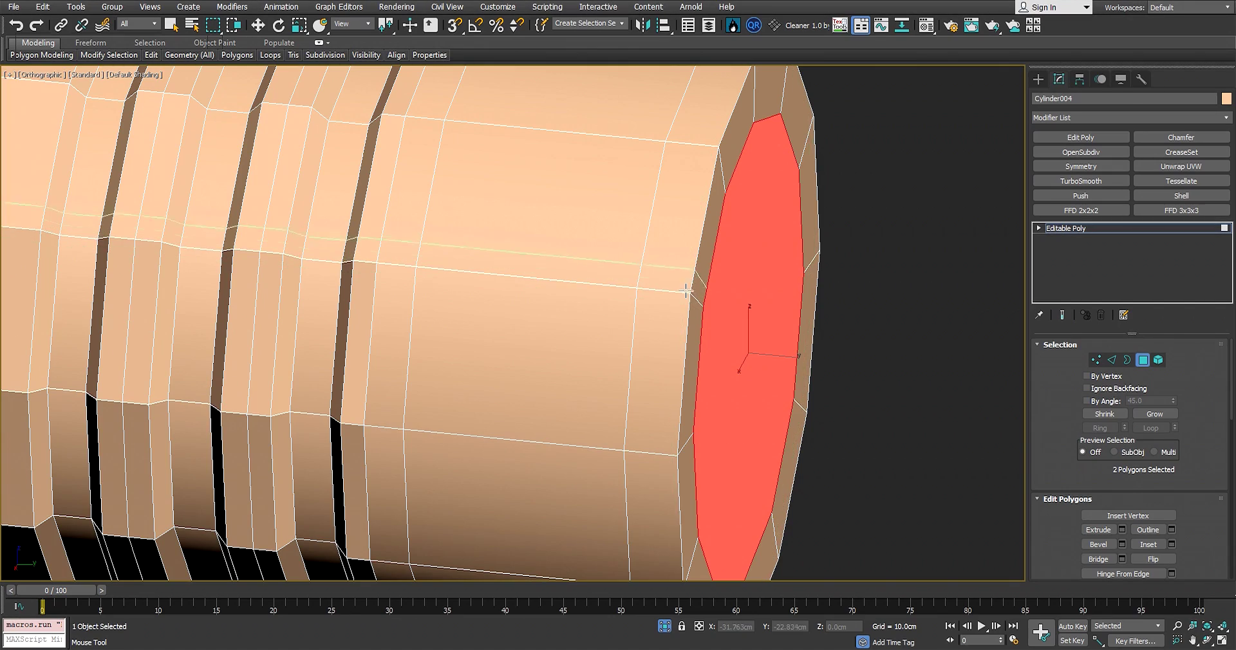
pyautogui.scroll(-4, 628, 282)
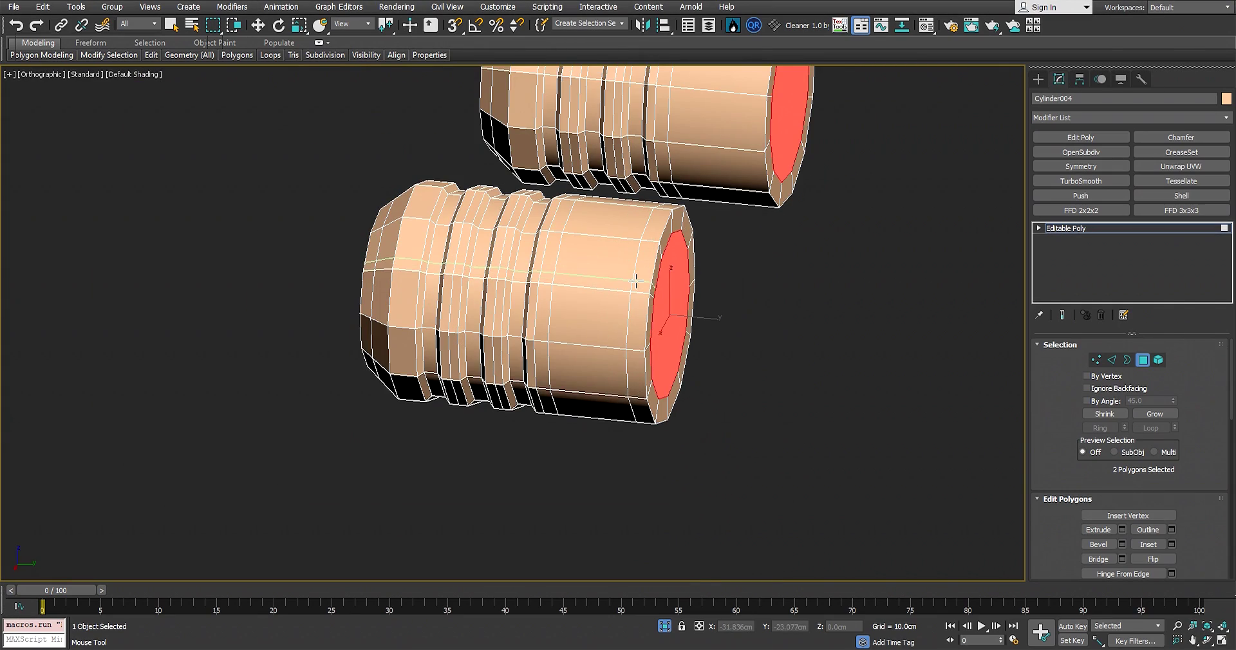
# Examine the edge loops on the cylinder's front rim, inner walls and central tube
pyautogui.keyDown('alt'); pyautogui.moveTo(635, 281); pyautogui.dragTo(621, 245, button='middle'); pyautogui.keyUp('alt')
pyautogui.scroll(5, 621, 242)
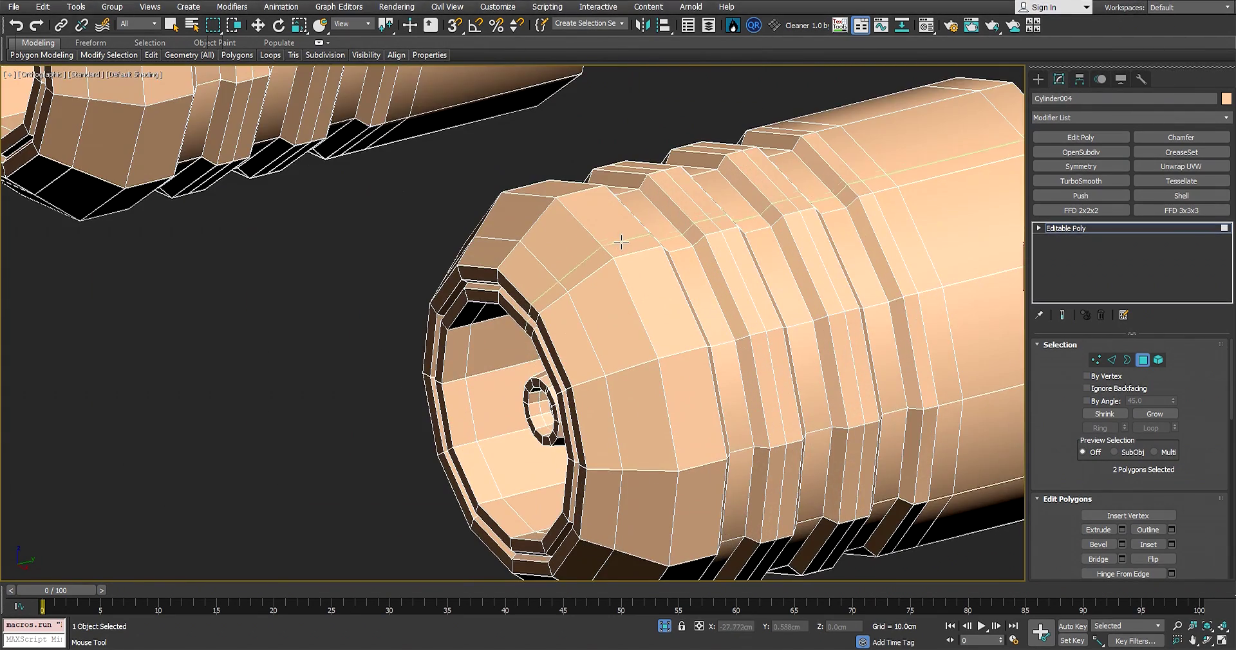
pyautogui.scroll(-6, 621, 243)
pyautogui.scroll(6, 578, 221)
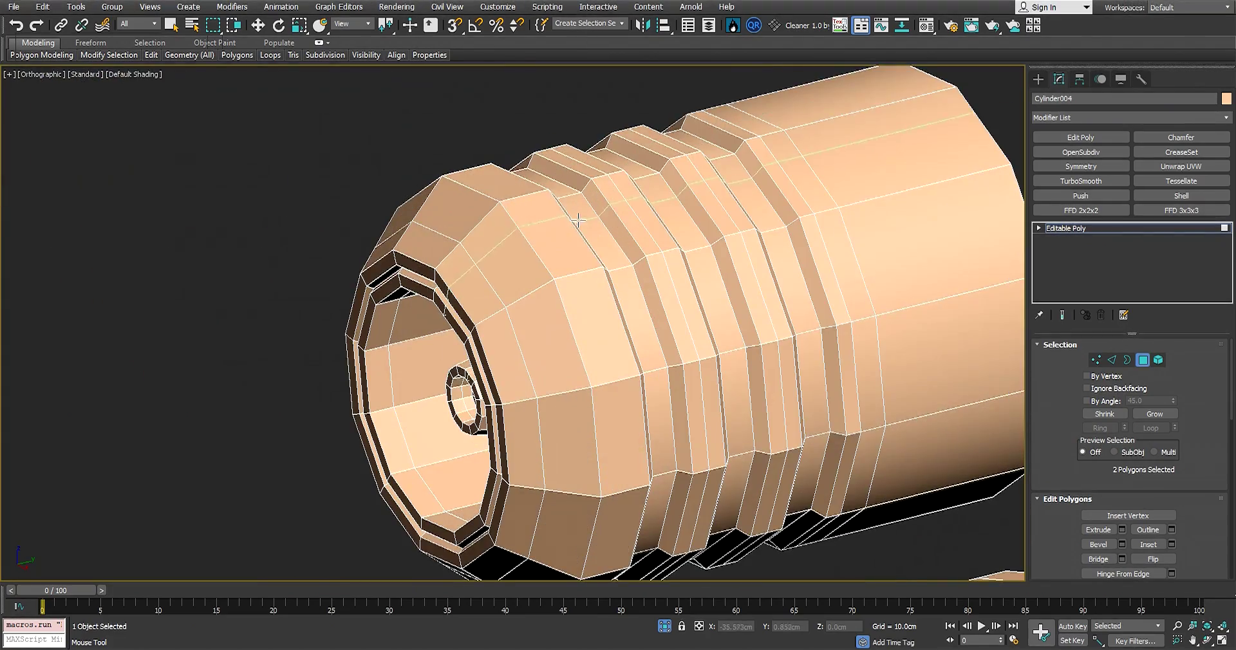
pyautogui.scroll(8, 432, 377)
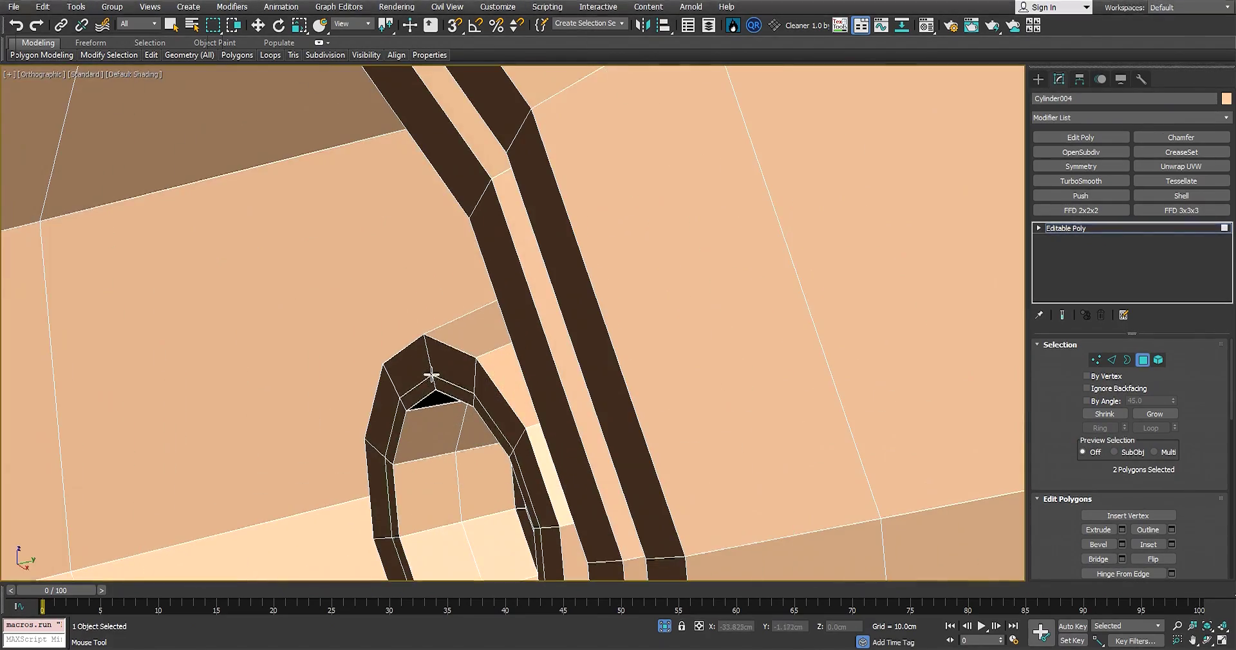
pyautogui.scroll(-10, 431, 376)
pyautogui.scroll(6, 693, 381)
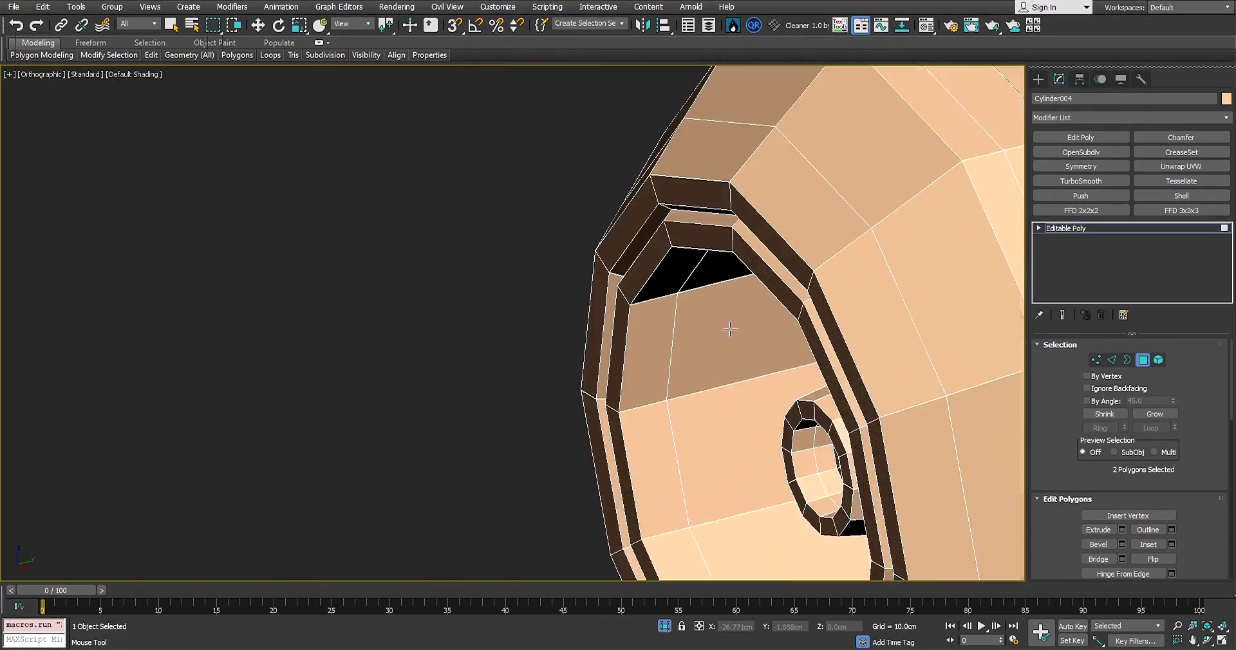
pyautogui.scroll(2, 730, 329)
pyautogui.scroll(-4, 730, 329)
pyautogui.scroll(6, 522, 191)
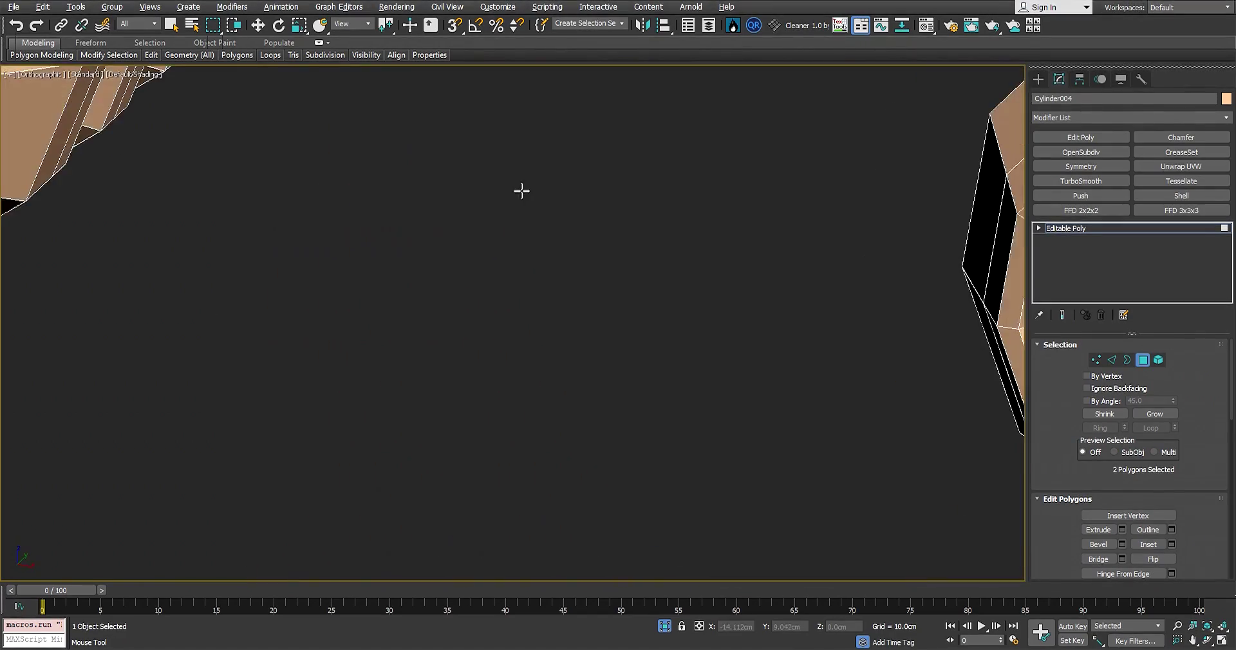
pyautogui.scroll(-5, 521, 191)
pyautogui.scroll(5, 685, 275)
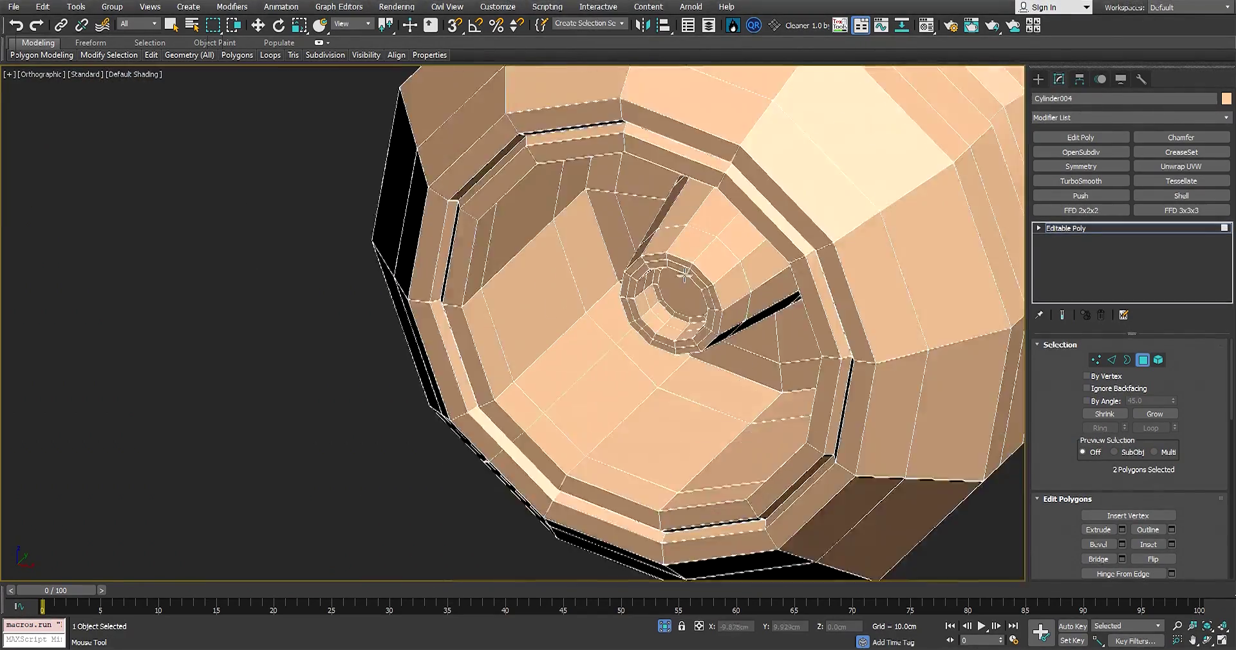
pyautogui.scroll(-2, 685, 276)
pyautogui.keyDown('alt'); pyautogui.moveTo(684, 276); pyautogui.dragTo(563, 365, button='middle'); pyautogui.keyUp('alt')
pyautogui.scroll(4, 722, 162)
# Leave polygon editing and add a Data Channel modifier to the ribbed cylinders
pyautogui.press('w')
pyautogui.scroll(-1, 720, 164)
pyautogui.click(704, 184)
pyautogui.scroll(-5, 704, 184)
pyautogui.press('4')
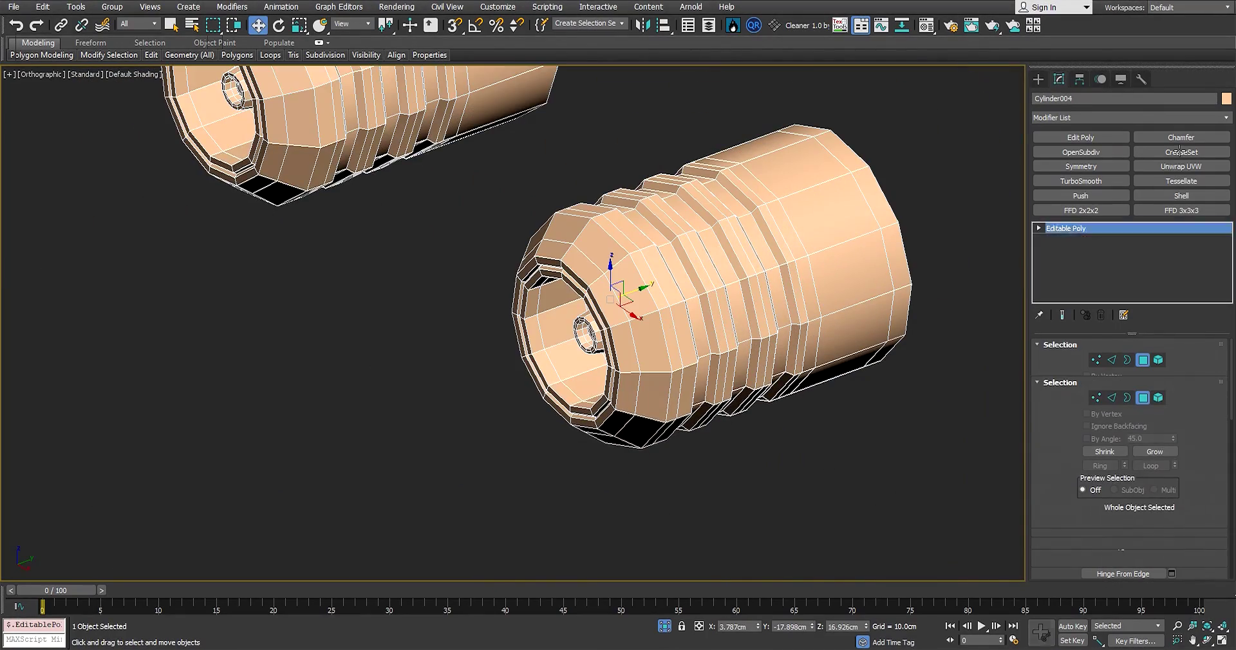
pyautogui.click(1119, 118)
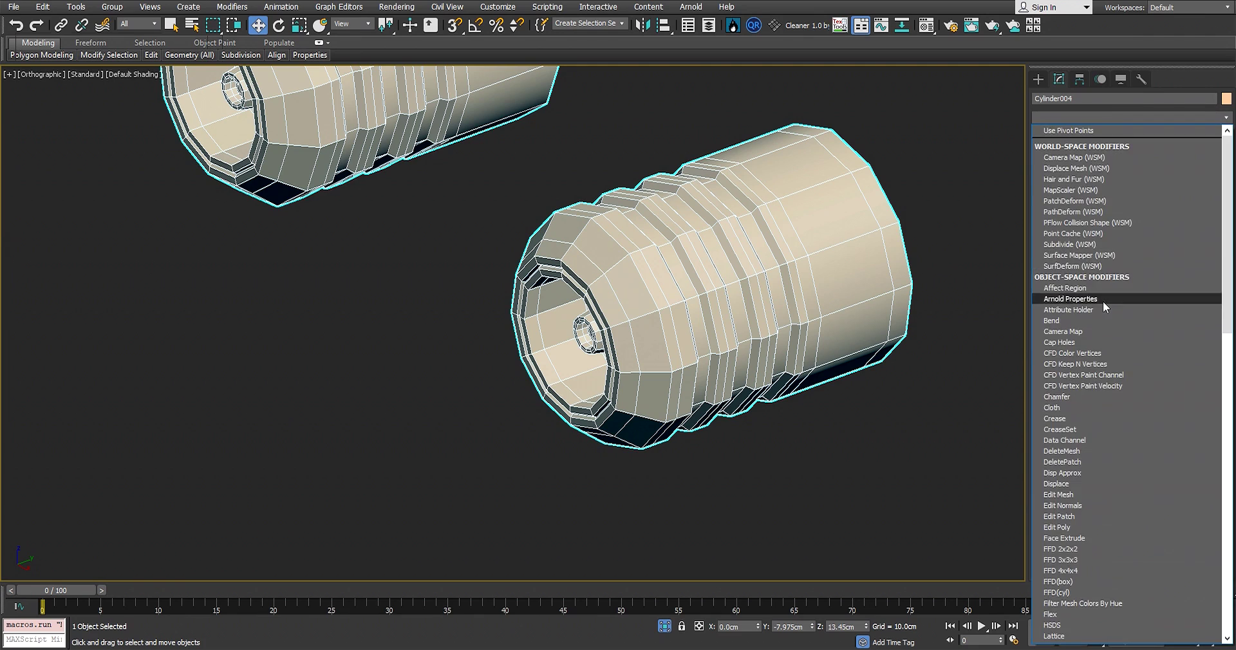
pyautogui.press('d')
pyautogui.press('d')
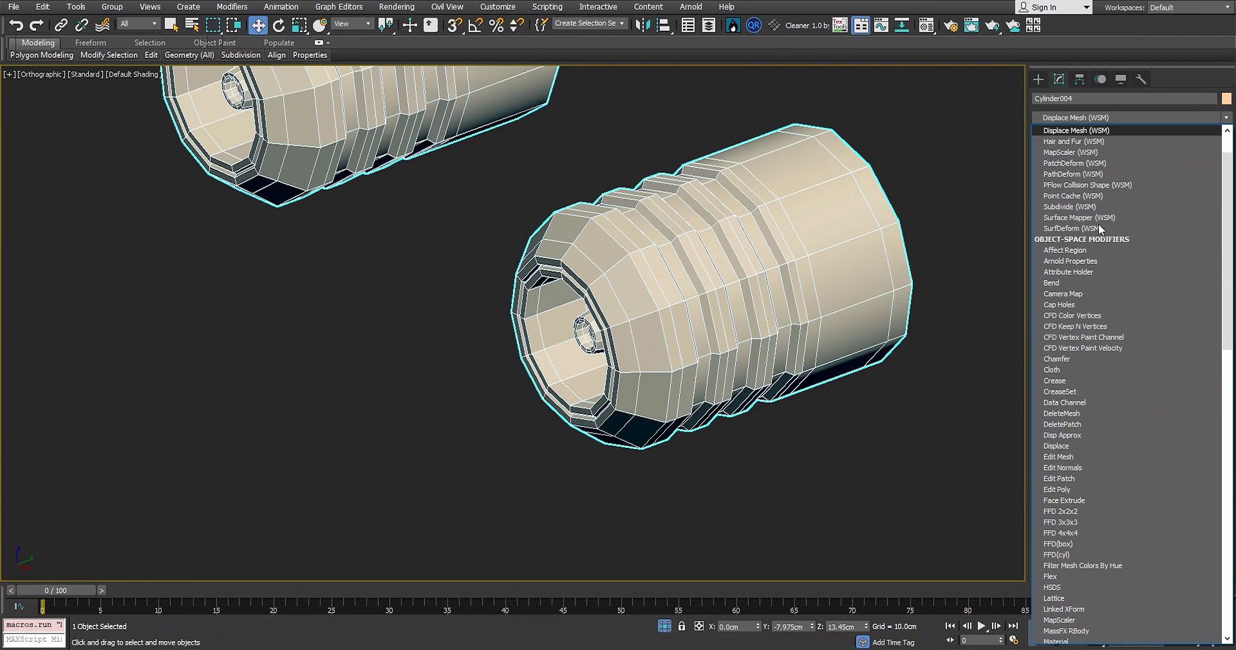
pyautogui.press('d')
pyautogui.click(1083, 130)
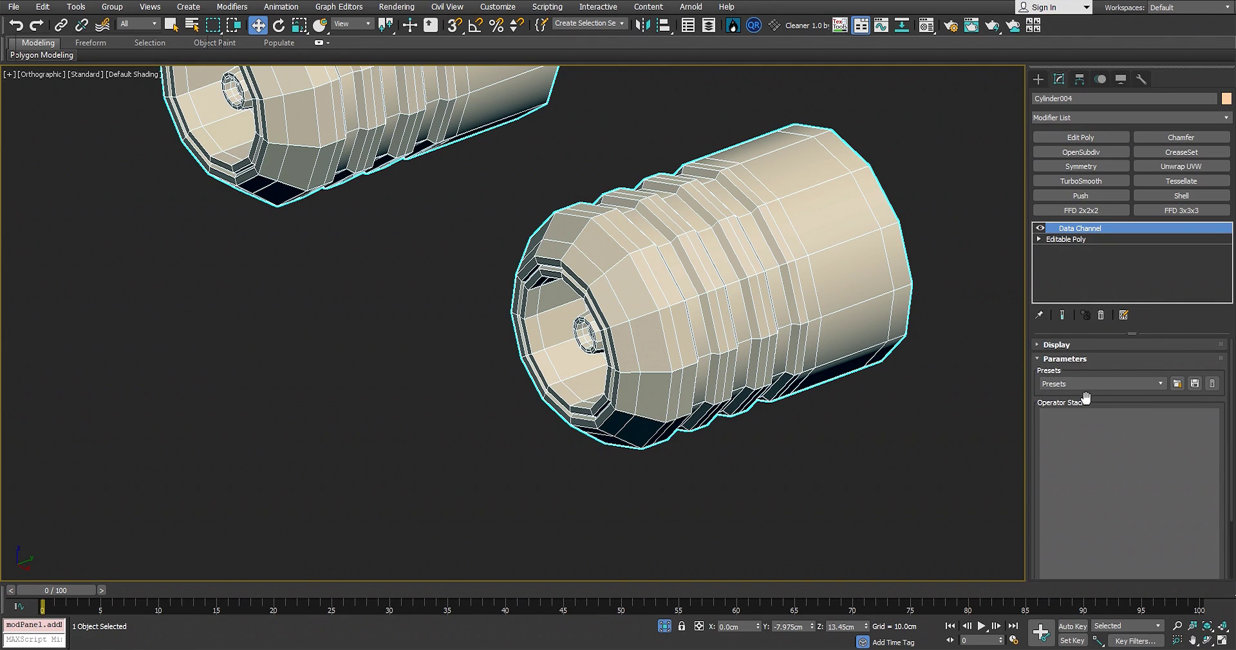
# Load the Auto Edge Crease Weights preset into the Data Channel modifier and turn off its colour display
pyautogui.click(1113, 385)
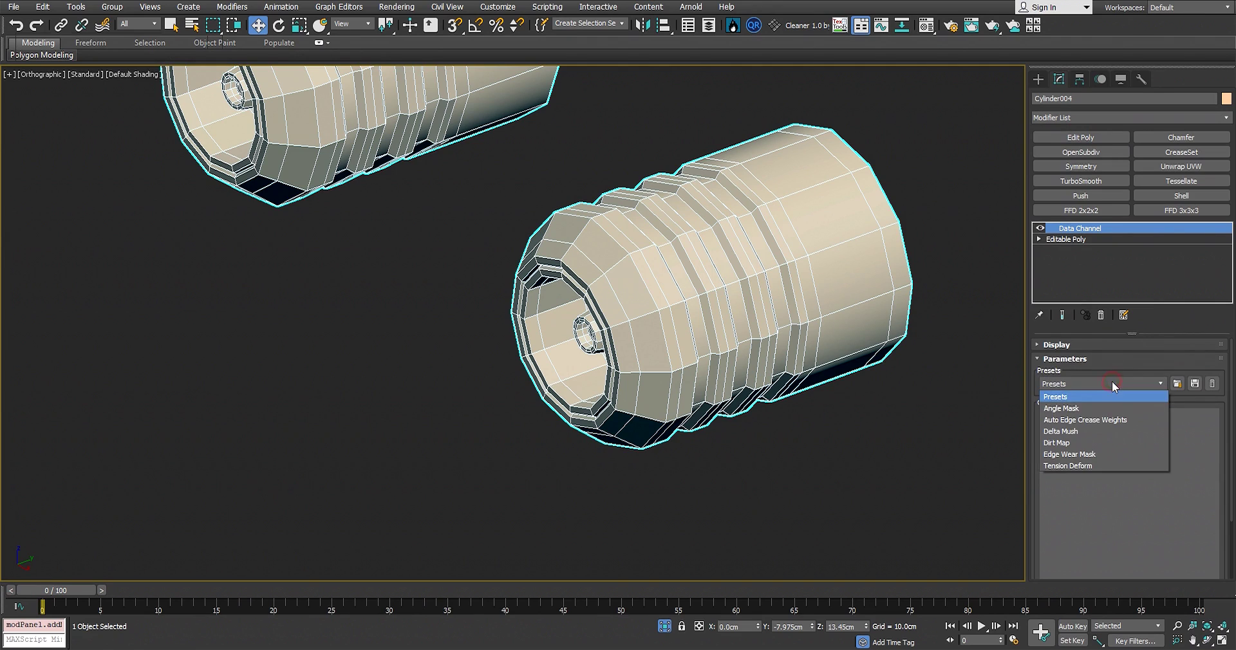
pyautogui.click(1099, 420)
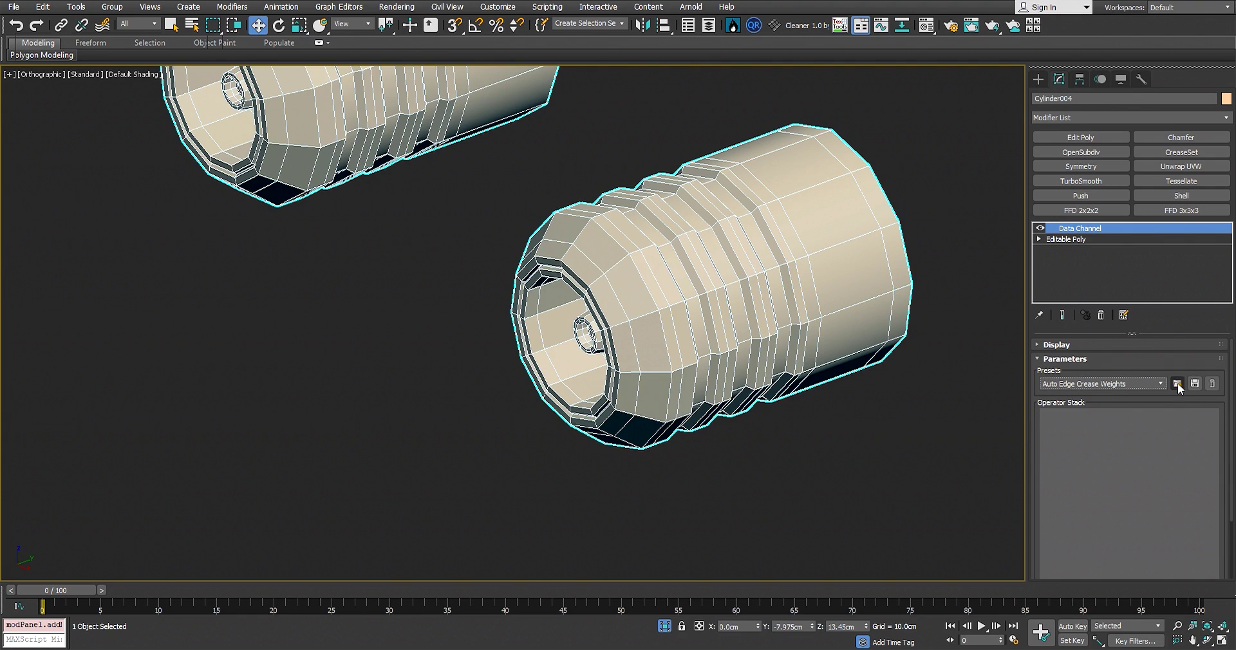
pyautogui.click(1177, 384)
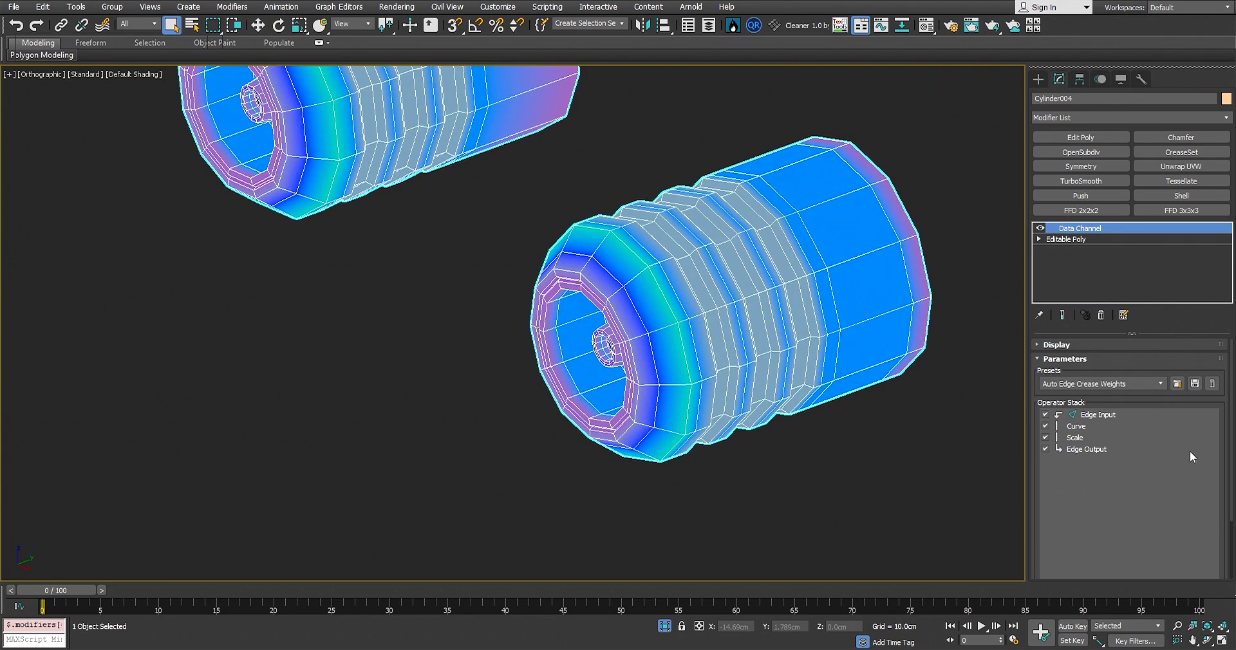
pyautogui.scroll(-3, 1190, 451)
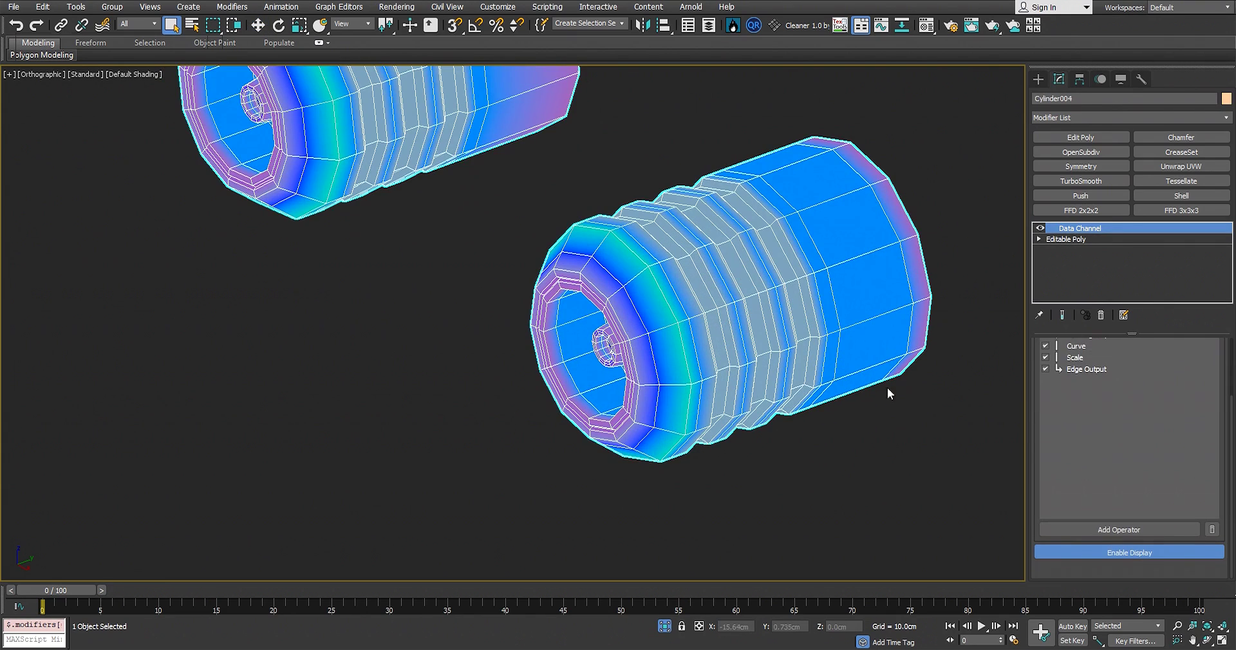
pyautogui.keyDown('alt'); pyautogui.moveTo(724, 322); pyautogui.dragTo(810, 346, button='middle'); pyautogui.keyUp('alt')
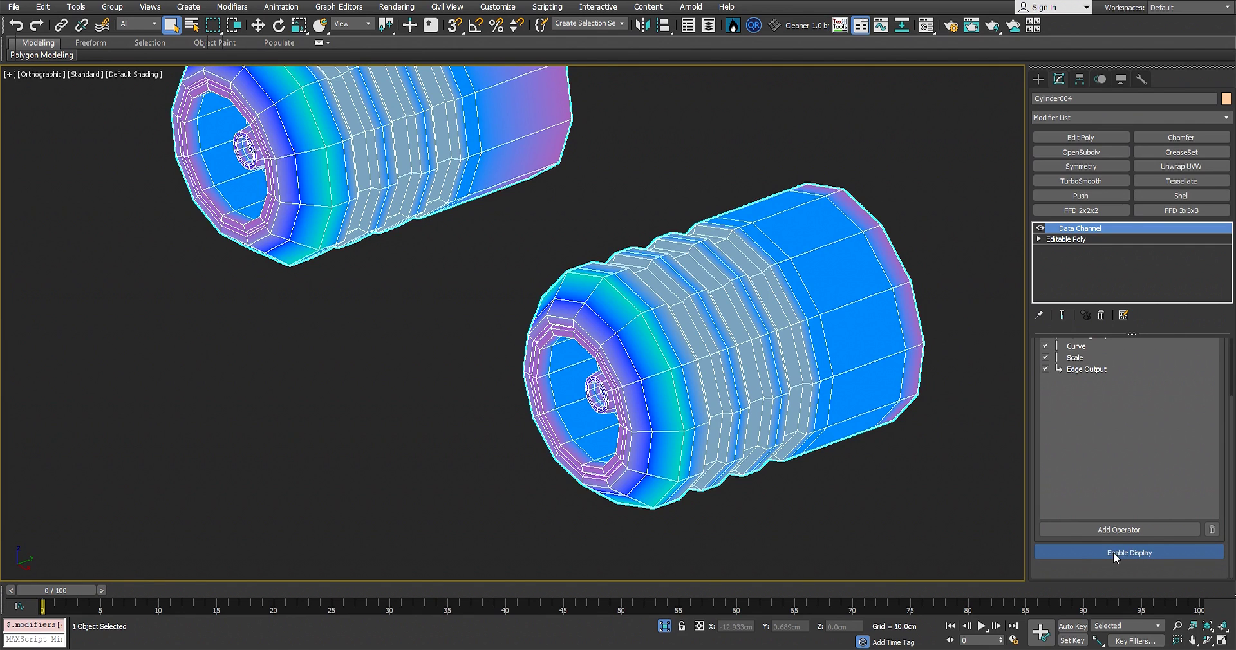
pyautogui.click(1132, 555)
# Apply an OpenSubdiv modifier with 3 iterations to the ribbed cylinders
pyautogui.scroll(3, 1118, 415)
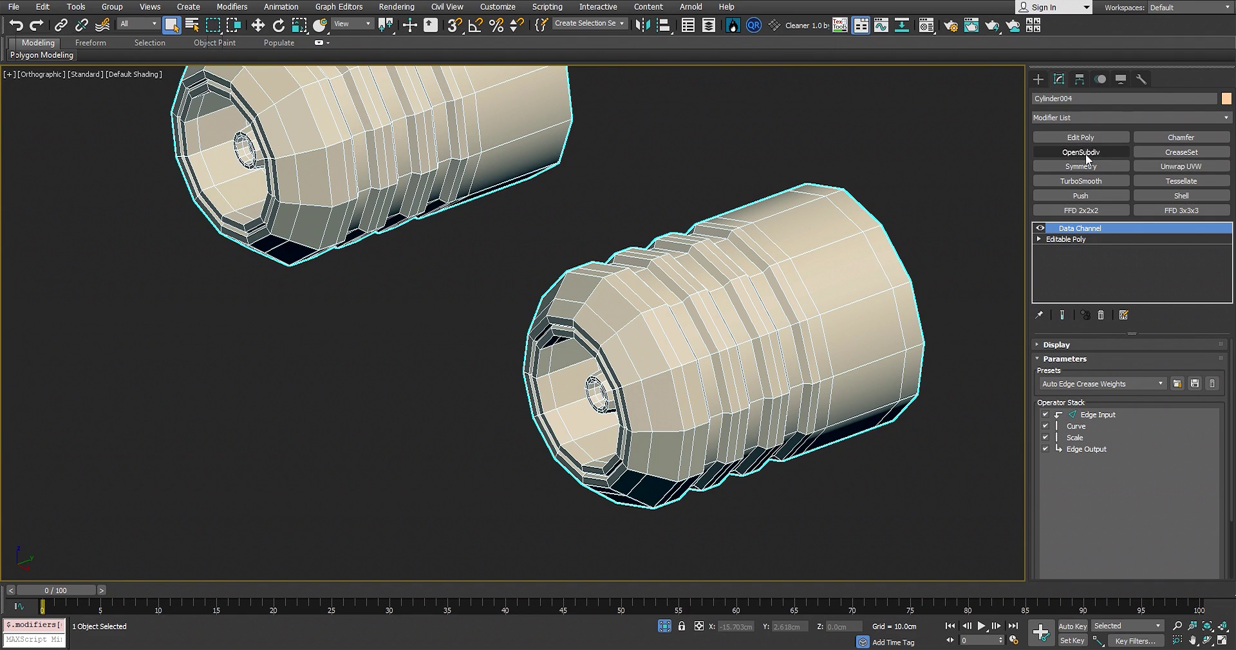
pyautogui.scroll(-2, 697, 272)
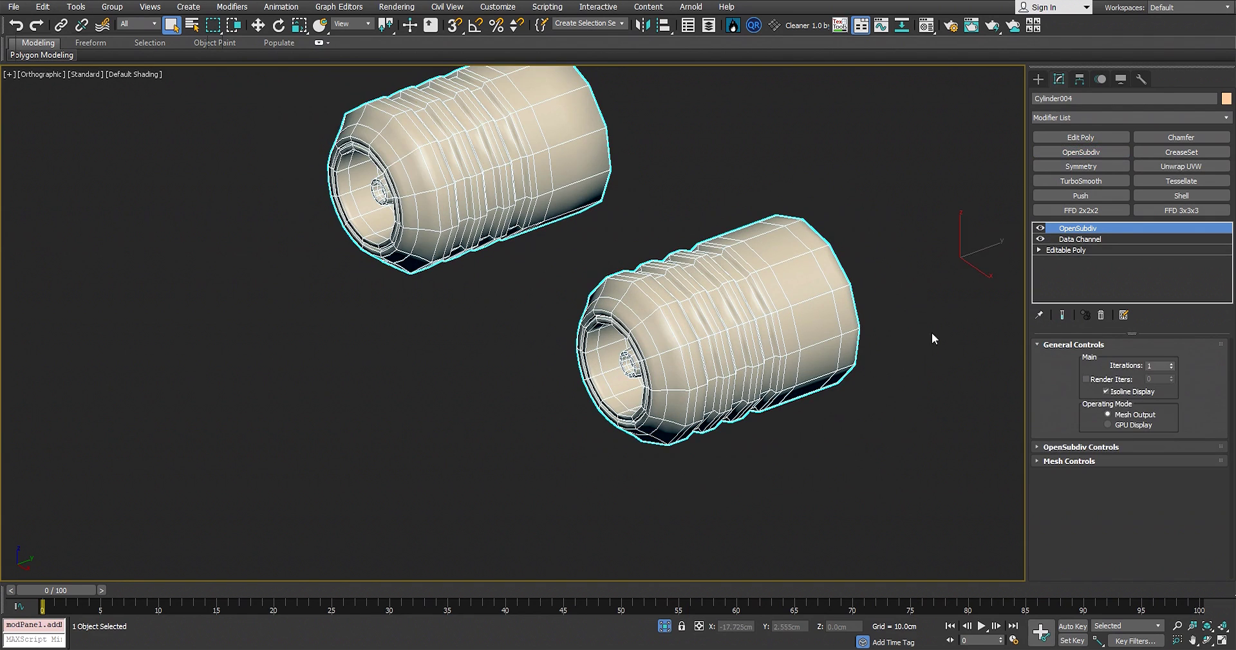
pyautogui.click(1171, 363)
pyautogui.scroll(2, 649, 335)
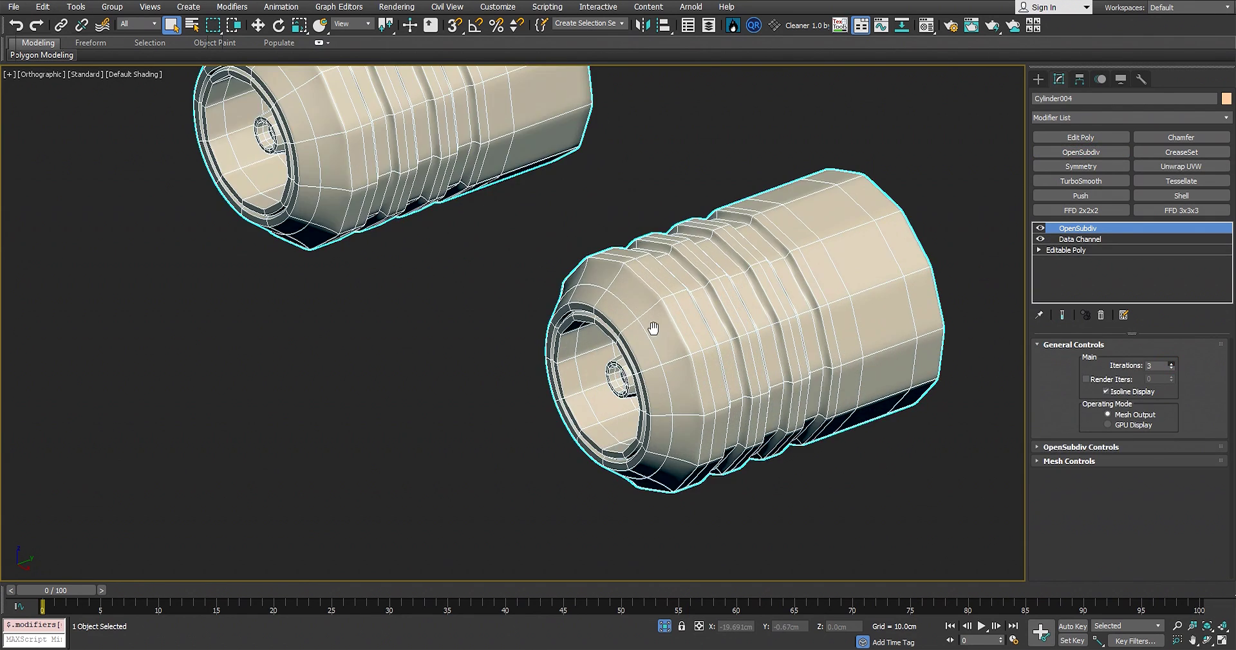
# Deselect the ribbed cylinders and examine the smoothed ribs, front rim and barrel
pyautogui.click(405, 347)
pyautogui.scroll(4, 725, 313)
pyautogui.scroll(-2, 624, 329)
pyautogui.moveTo(726, 312)
pyautogui.mouseDown(button='middle')
pyautogui.moveTo(624, 328)
pyautogui.moveTo(715, 302)
pyautogui.mouseUp(button='middle')
pyautogui.scroll(1, 643, 284)
pyautogui.scroll(-3, 670, 279)
pyautogui.scroll(4, 736, 284)
pyautogui.scroll(-4, 736, 284)
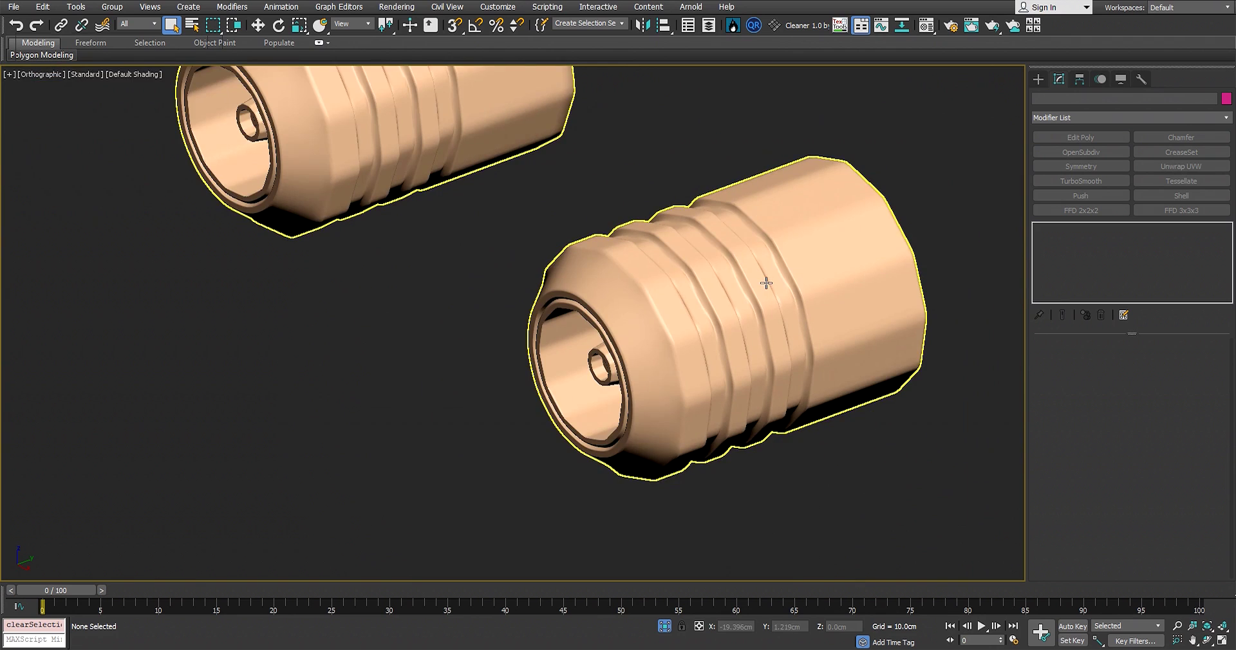
pyautogui.scroll(3, 773, 281)
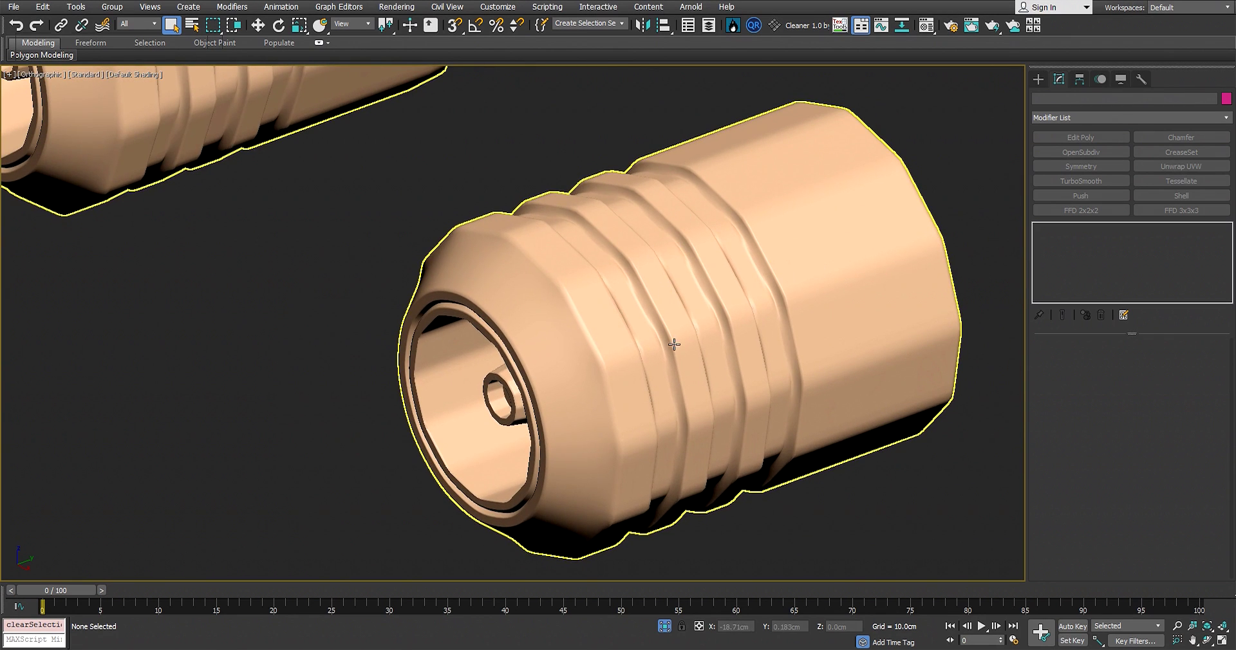
pyautogui.scroll(-4, 739, 297)
pyautogui.scroll(4, 797, 273)
pyautogui.moveTo(797, 273); pyautogui.dragTo(760, 273, button='middle')
pyautogui.scroll(-3, 759, 274)
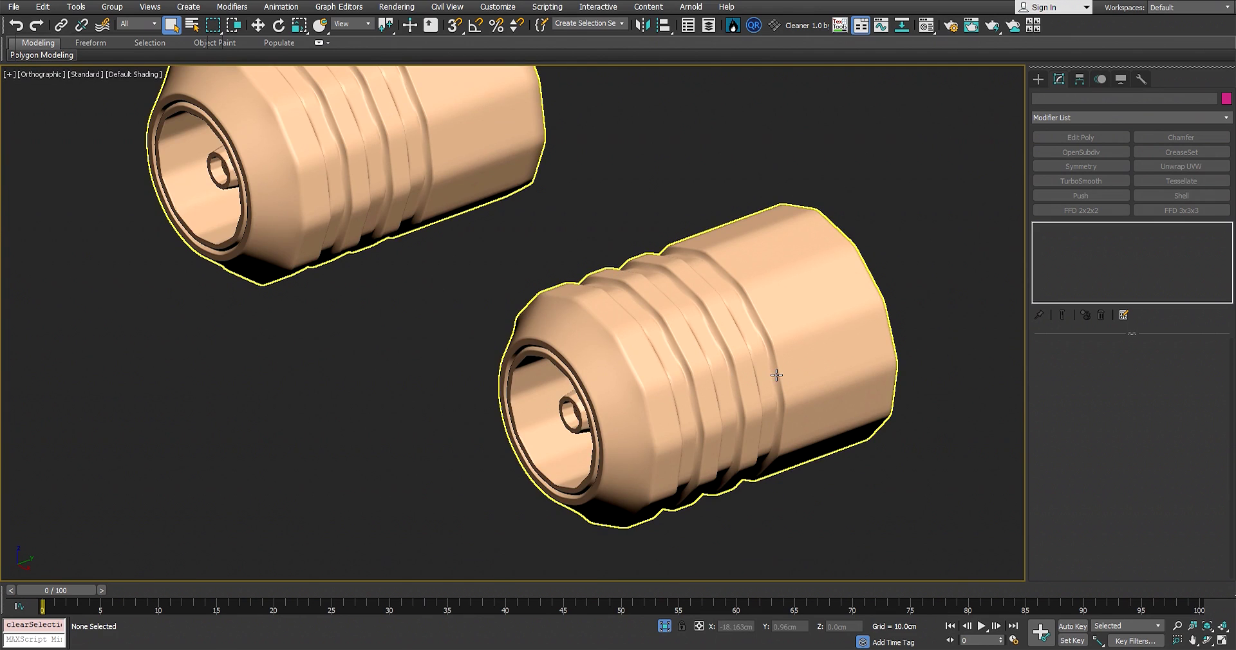
# Select the ribbed cylinders and open the graph of the Curve operator in their Data Channel modifier
pyautogui.scroll(2, 777, 376)
pyautogui.click(767, 320)
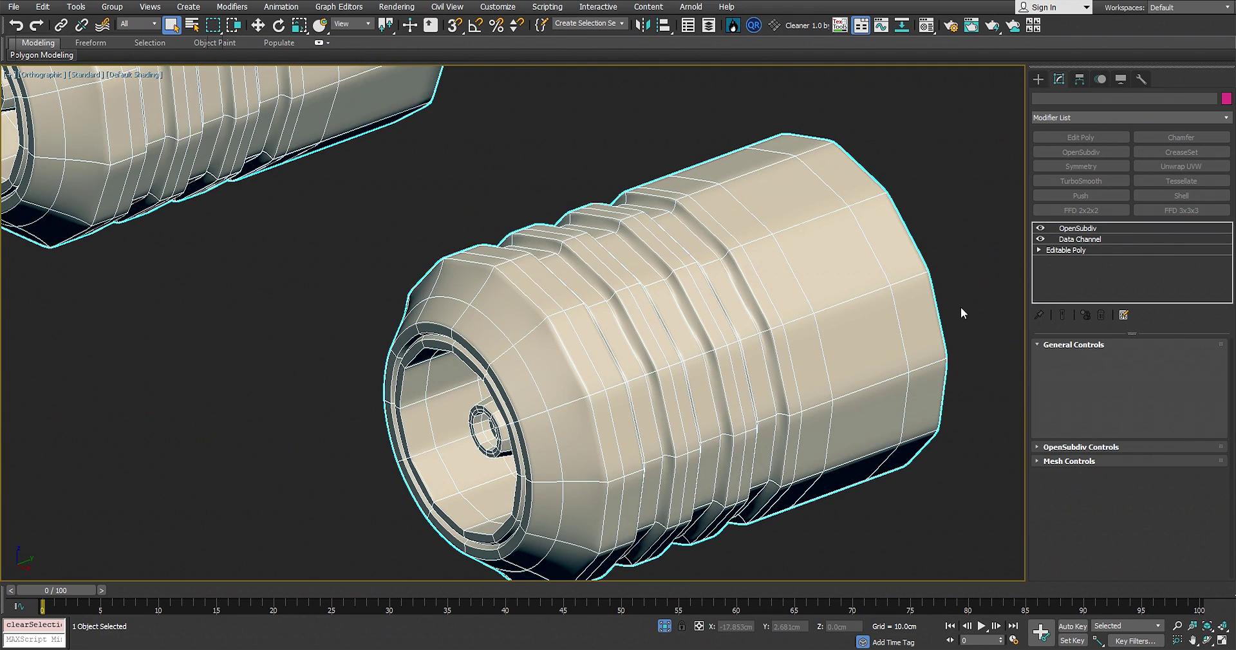
pyautogui.click(1090, 240)
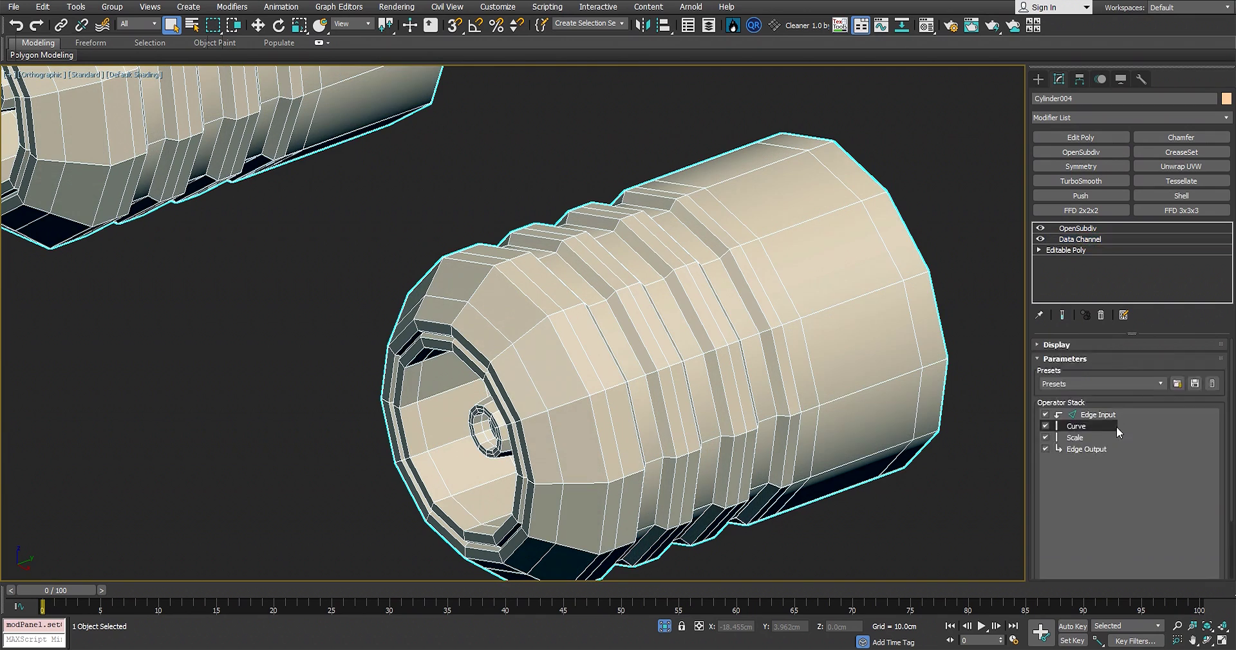
pyautogui.scroll(2, 1074, 402)
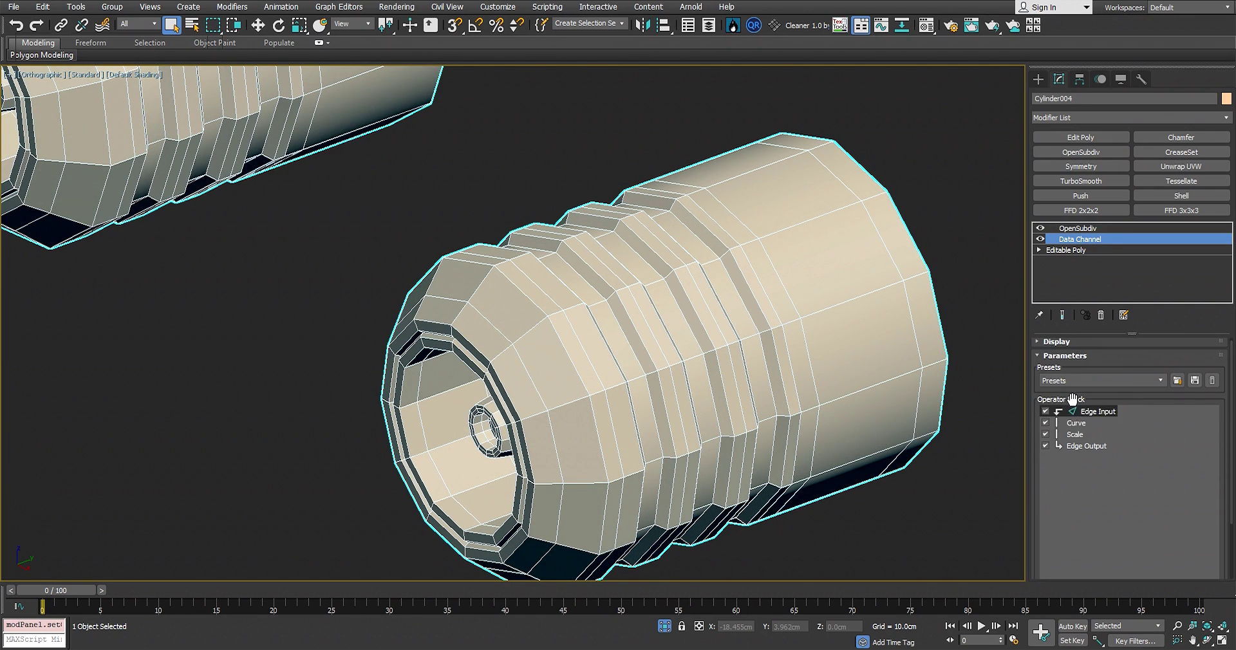
pyautogui.click(1085, 424)
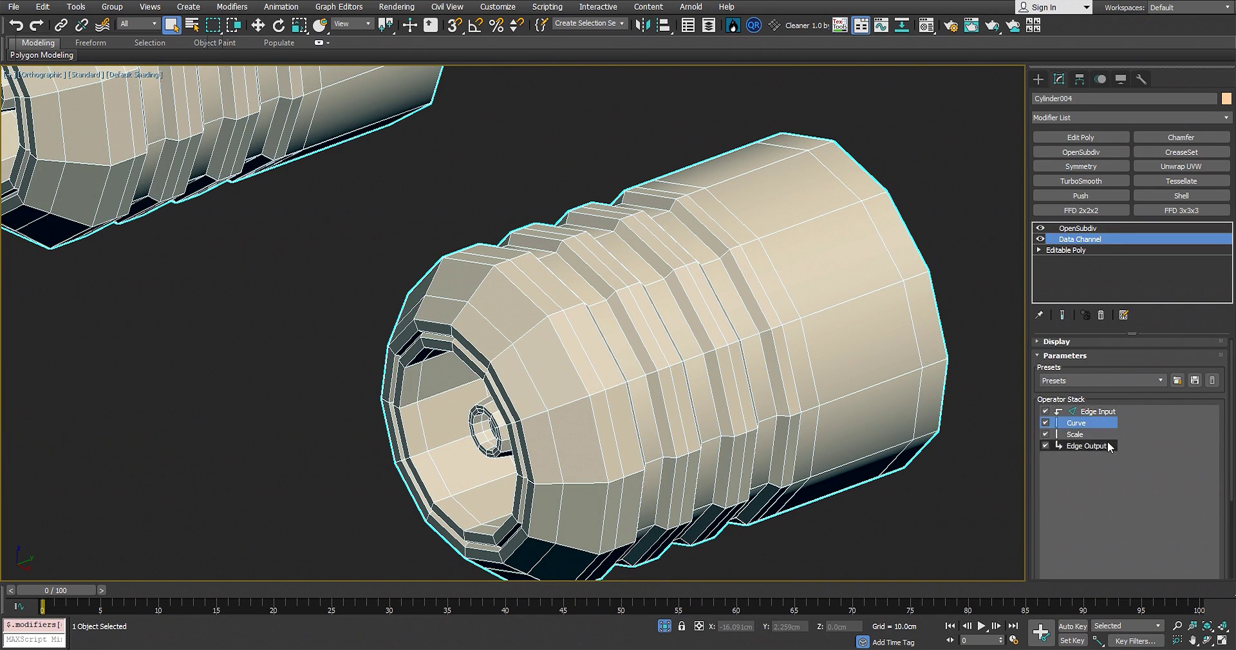
pyautogui.scroll(-3, 1099, 552)
pyautogui.click(1100, 554)
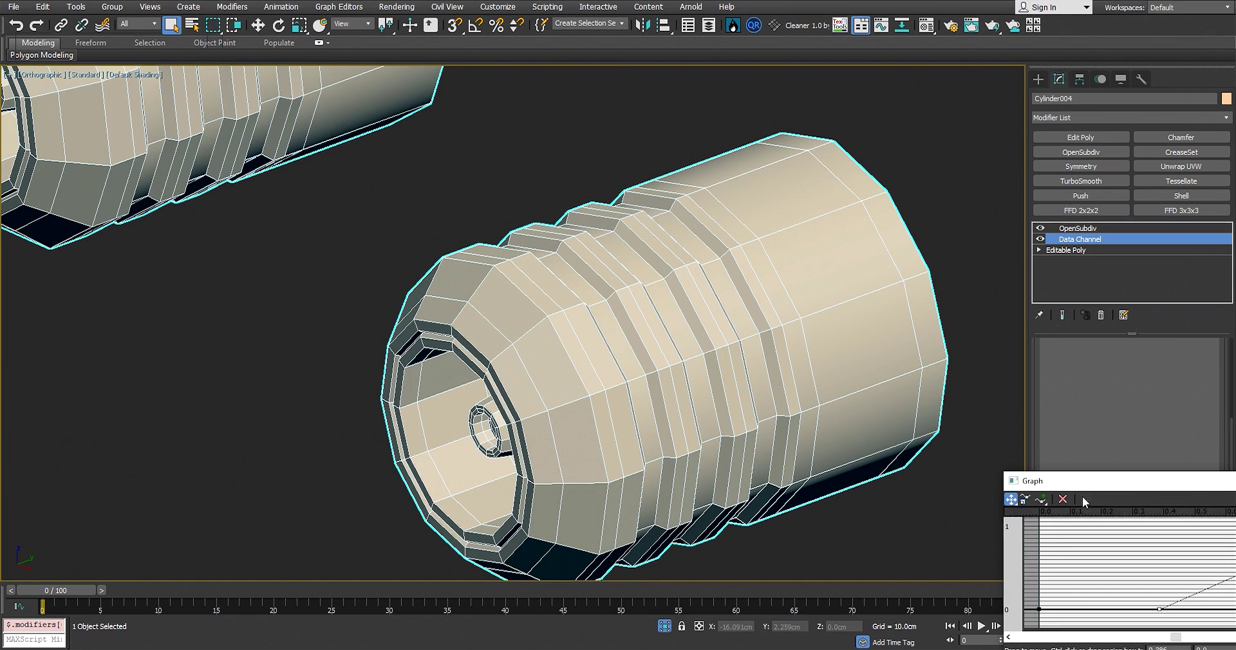
# Shift the curve's lower point along the horizontal axis to 0.5 and close the graph
pyautogui.moveTo(1119, 484); pyautogui.dragTo(805, 385)
pyautogui.click(800, 524)
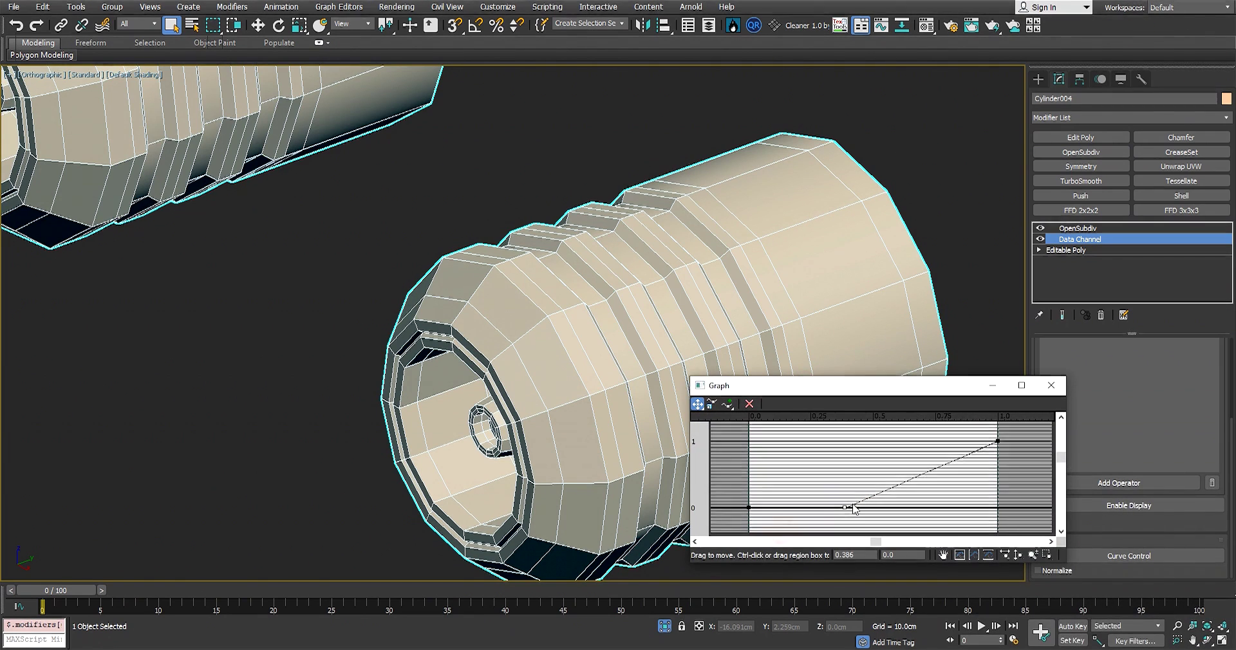
pyautogui.moveTo(839, 515); pyautogui.dragTo(850, 456, button='middle')
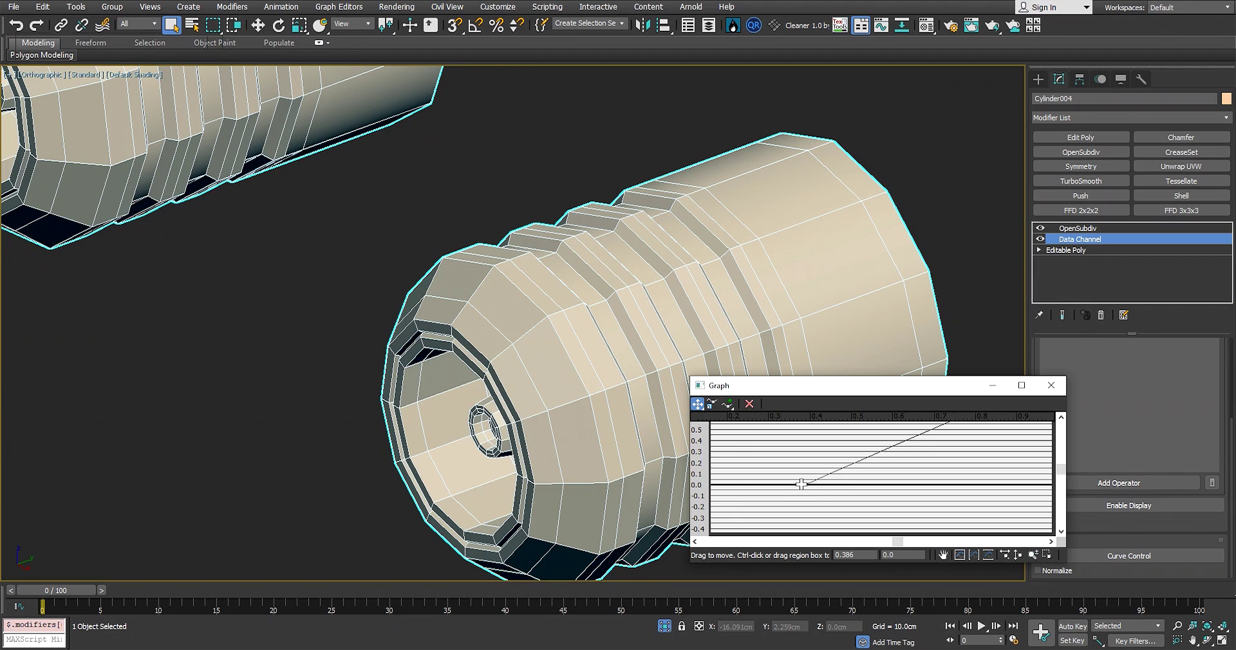
pyautogui.moveTo(801, 484); pyautogui.dragTo(814, 484)
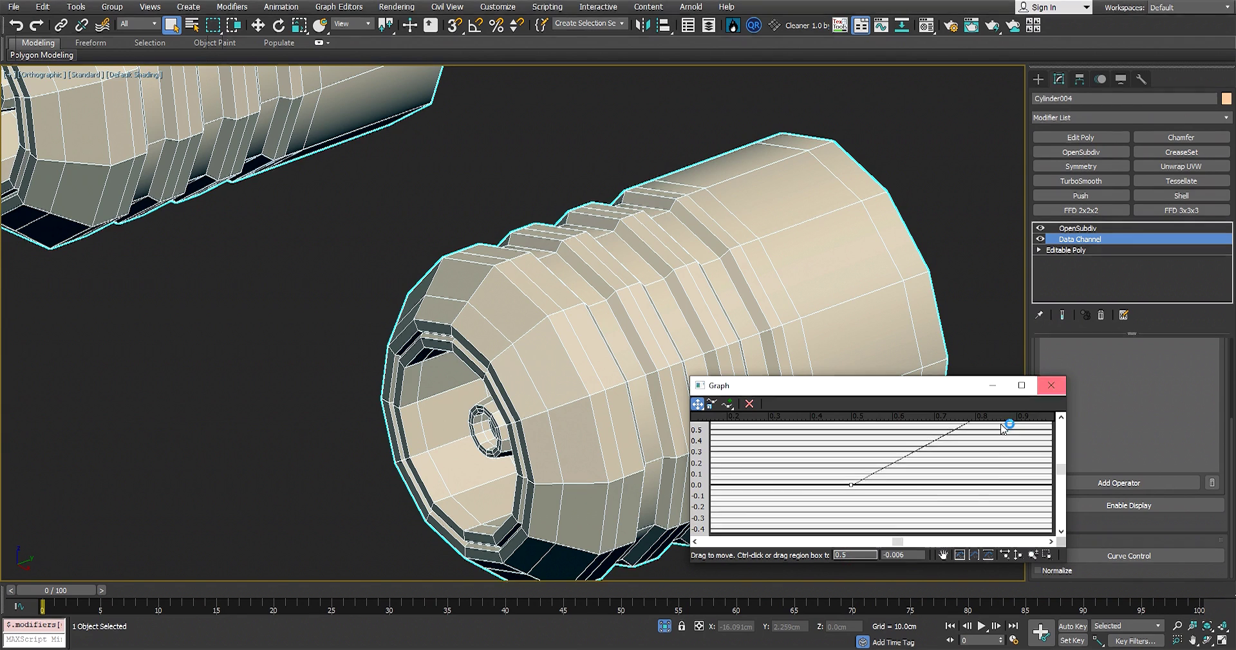
pyautogui.click(1051, 385)
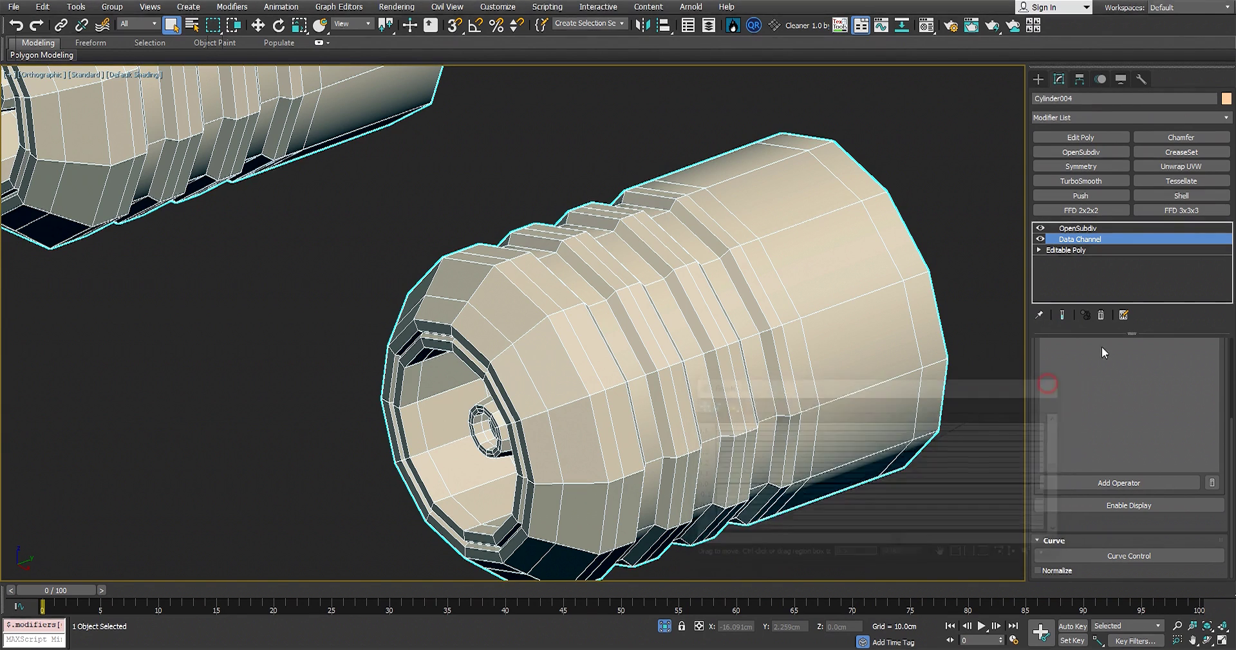
# Return to the OpenSubdiv level, deselect the cylinders and examine the smoothed ribs, front rim and inner tube
pyautogui.click(1080, 228)
pyautogui.scroll(-4, 832, 326)
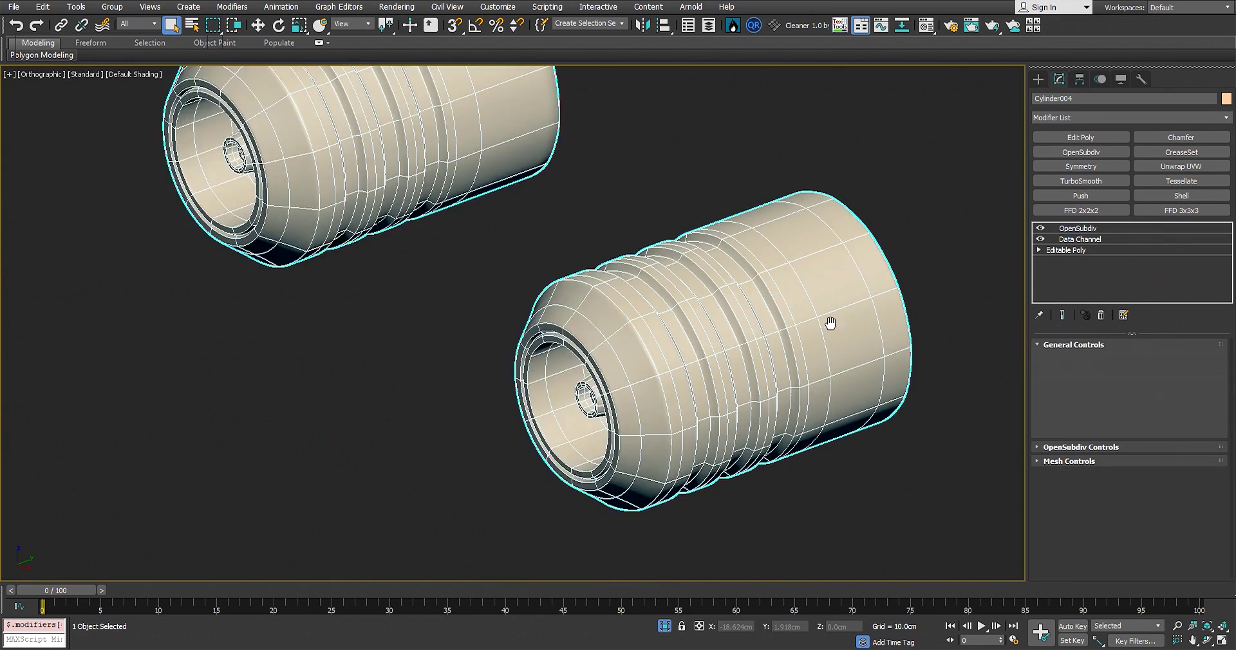
pyautogui.click(856, 469)
pyautogui.scroll(5, 766, 323)
pyautogui.scroll(-6, 766, 329)
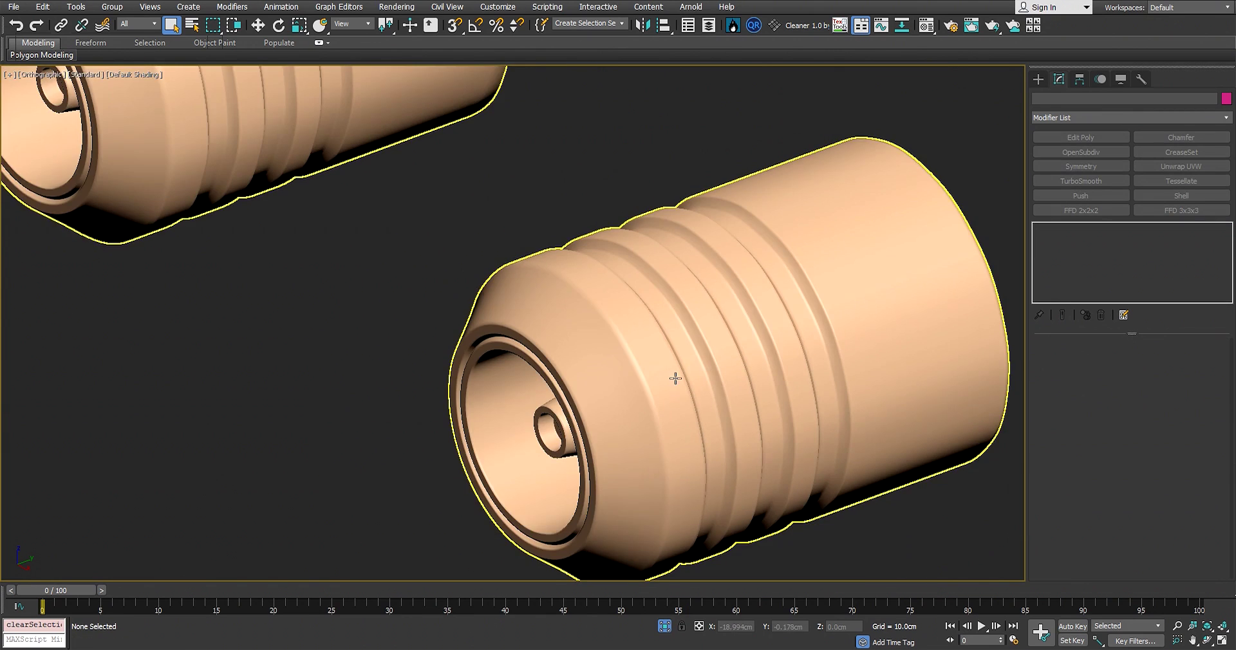
pyautogui.click(516, 342)
pyautogui.keyDown('alt'); pyautogui.moveTo(516, 341); pyautogui.dragTo(594, 330, button='middle'); pyautogui.keyUp('alt')
pyautogui.click(476, 422)
pyautogui.scroll(8, 673, 271)
pyautogui.scroll(-4, 695, 319)
pyautogui.moveTo(742, 269); pyautogui.dragTo(914, 275, button='middle')
pyautogui.scroll(-4, 914, 276)
pyautogui.keyDown('alt'); pyautogui.moveTo(587, 307); pyautogui.dragTo(1088, 351, button='middle'); pyautogui.keyUp('alt')
pyautogui.scroll(4, 509, 231)
# Reselect the cylinders and compare the smoothed OpenSubdiv shape with the Data Channel level, toggling edged faces
pyautogui.click(566, 209)
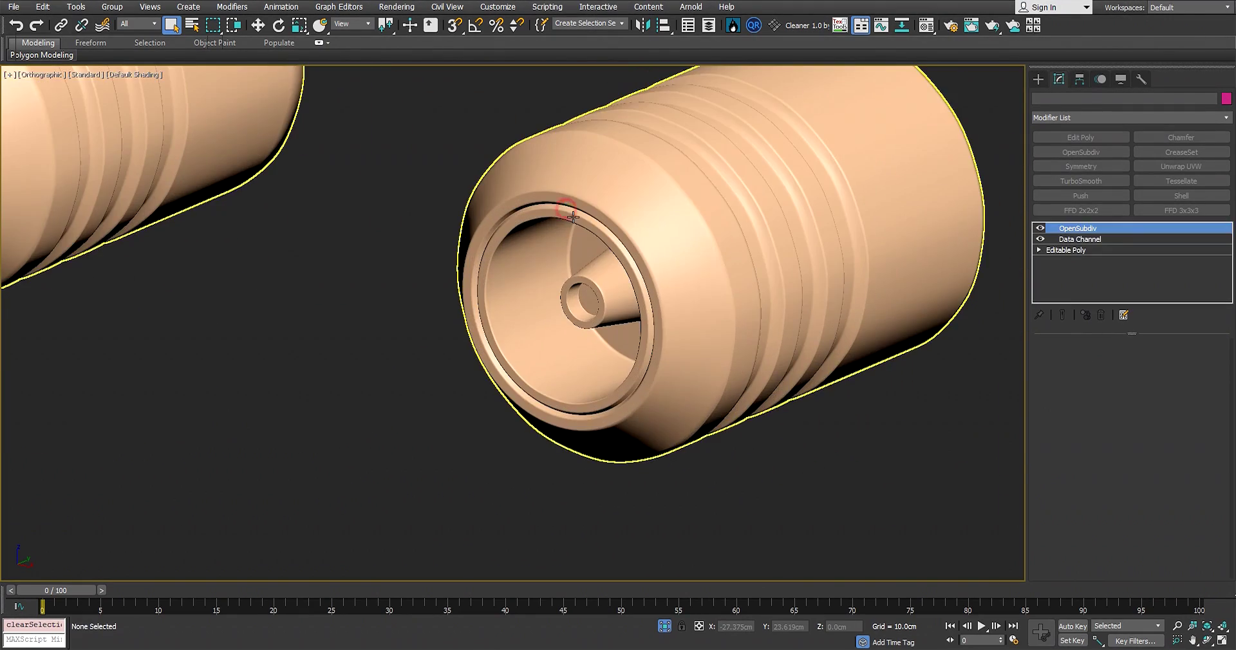
pyautogui.press('F4')
pyautogui.scroll(-3, 601, 276)
pyautogui.keyDown('alt'); pyautogui.moveTo(601, 275); pyautogui.dragTo(544, 273, button='middle'); pyautogui.keyUp('alt')
pyautogui.scroll(3, 491, 328)
pyautogui.moveTo(1018, 275); pyautogui.dragTo(952, 246, button='middle')
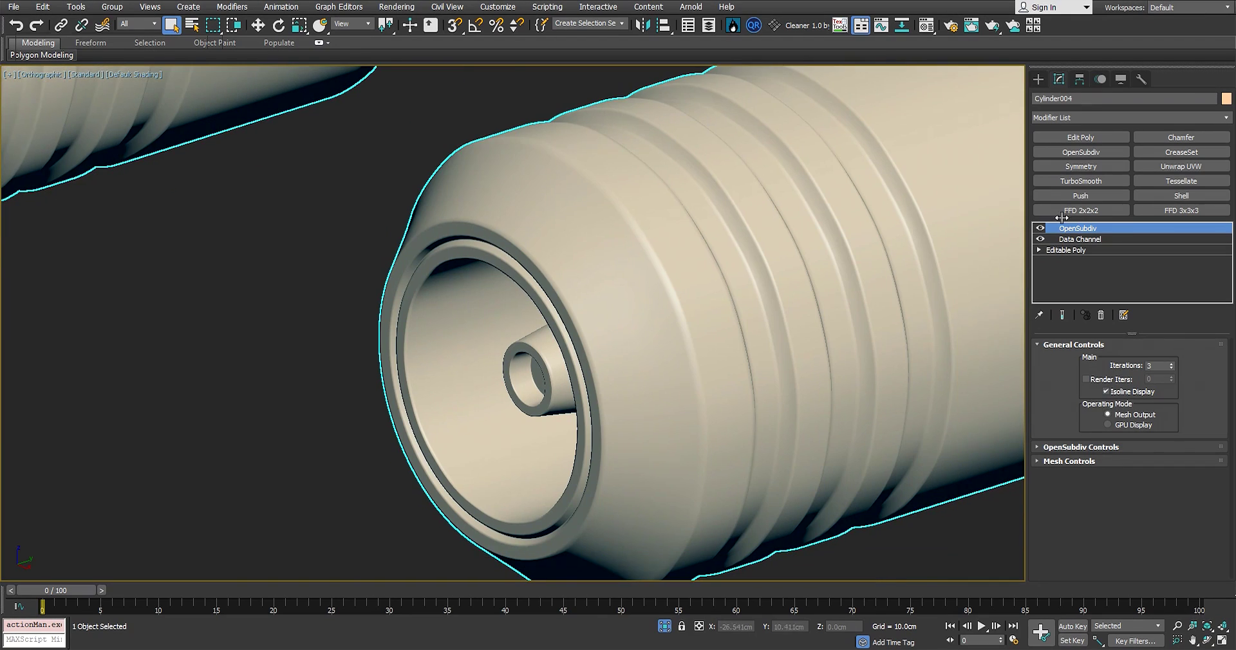
pyautogui.click(1090, 240)
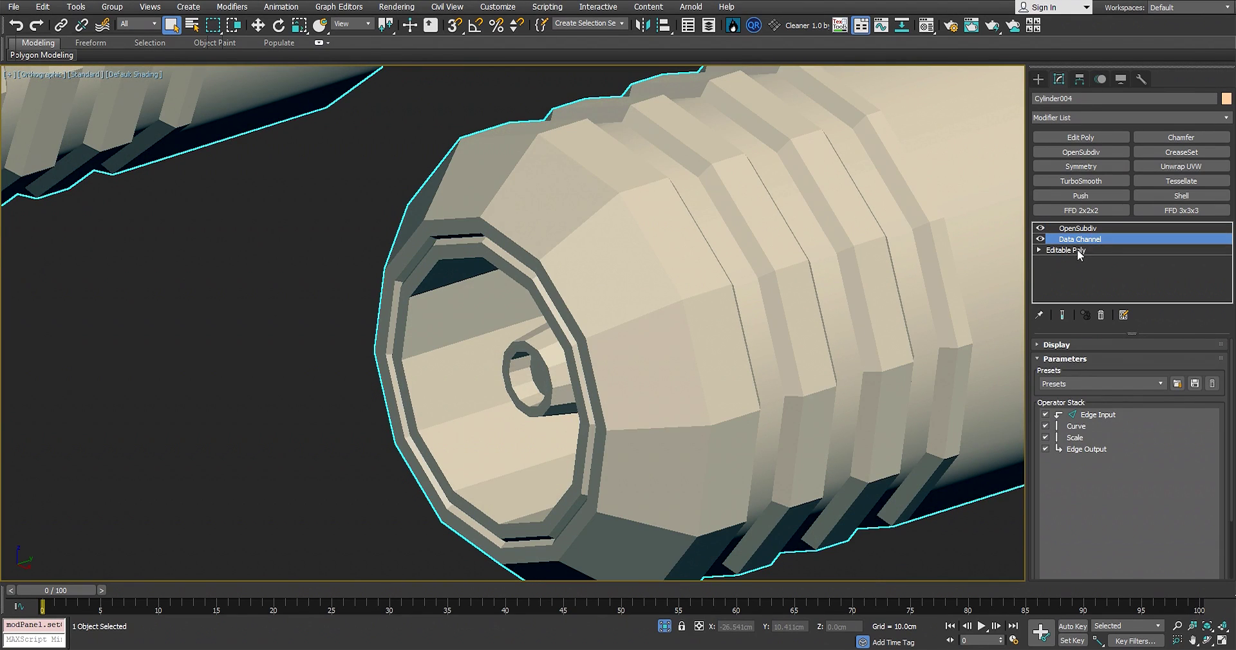
pyautogui.scroll(-4, 555, 349)
pyautogui.scroll(3, 609, 319)
pyautogui.press('F4')
pyautogui.scroll(2, 615, 347)
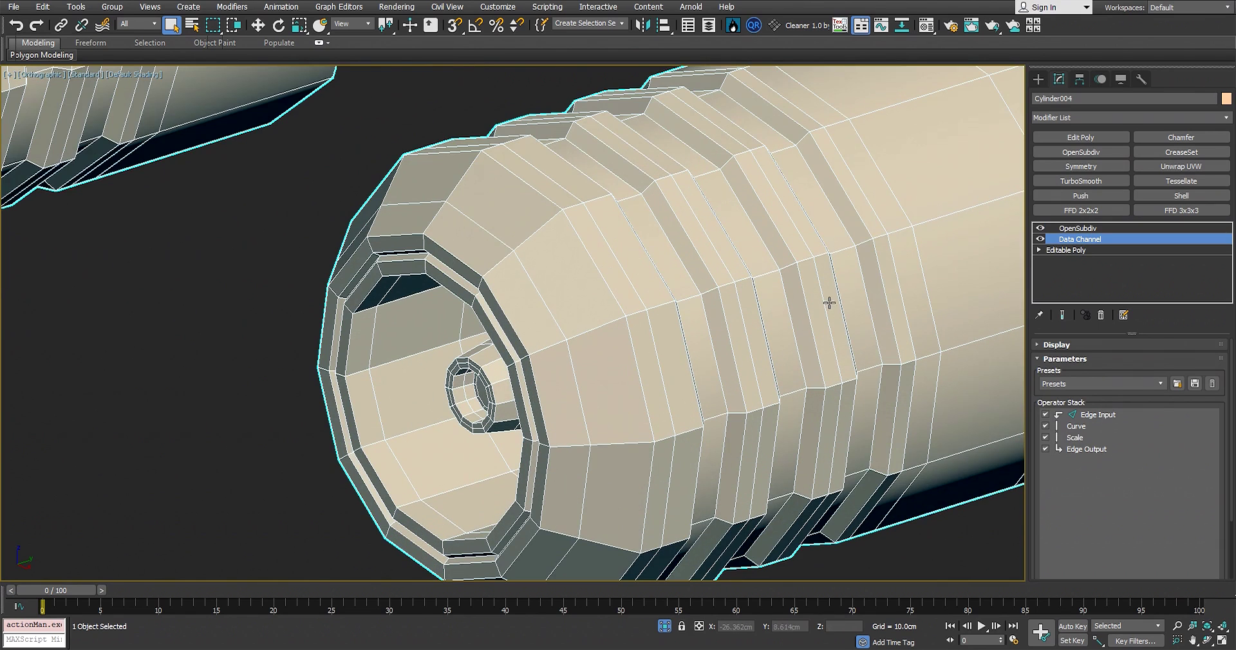
# Go down to the Editable Poly level of the ribbed cylinders and enter polygon editing
pyautogui.click(1071, 252)
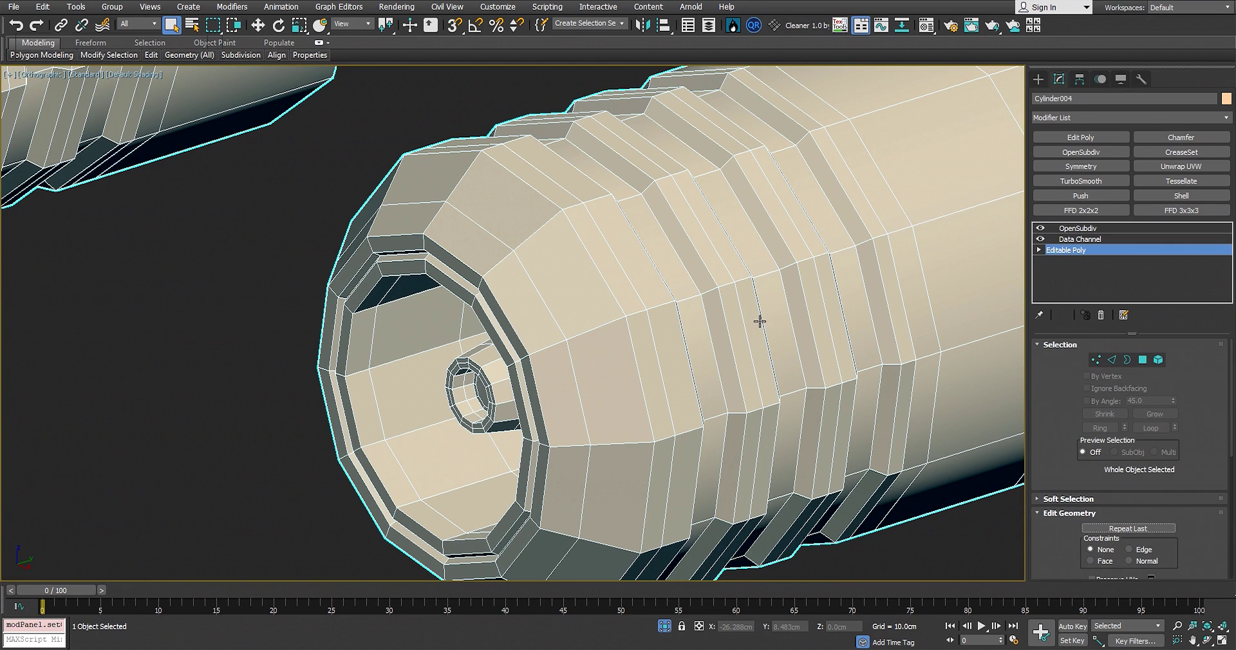
pyautogui.moveTo(759, 321); pyautogui.dragTo(678, 336, button='middle')
pyautogui.scroll(-3, 678, 336)
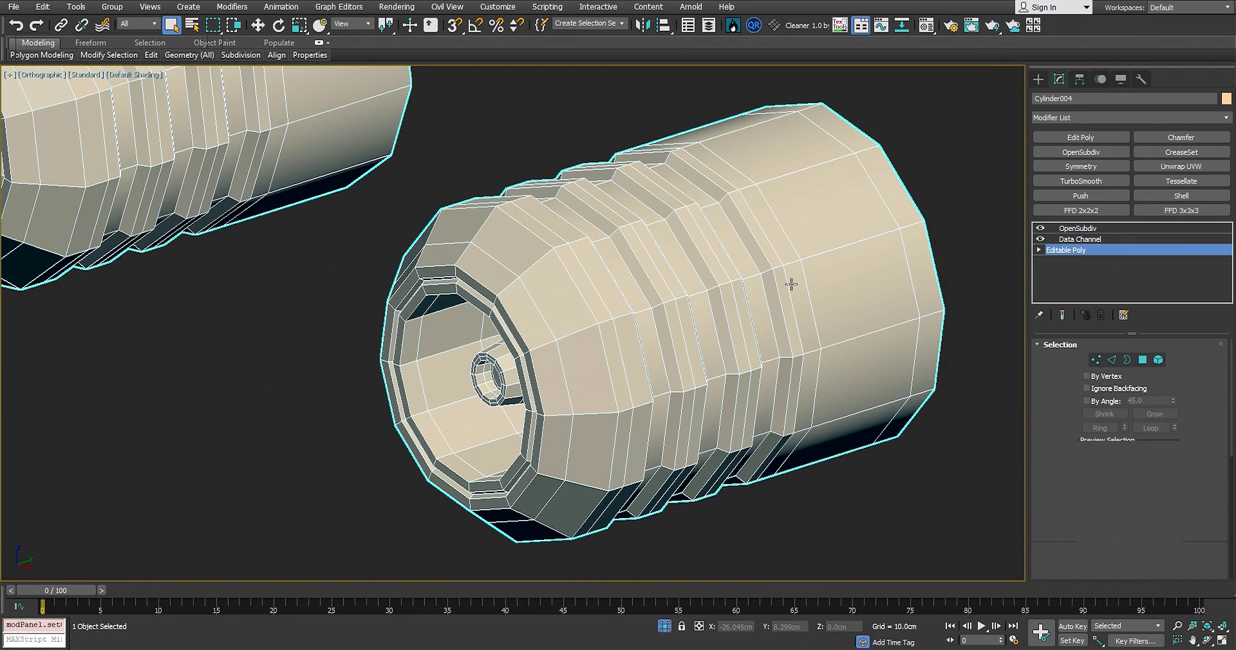
pyautogui.press('4')
# Extrude one polygon of the barrel behind the ribs outward into a rectangular block
pyautogui.click(824, 211)
pyautogui.keyDown('alt'); pyautogui.moveTo(824, 211); pyautogui.dragTo(797, 242, button='middle'); pyautogui.keyUp('alt')
pyautogui.scroll(3, 792, 242)
pyautogui.rightClick(785, 239)
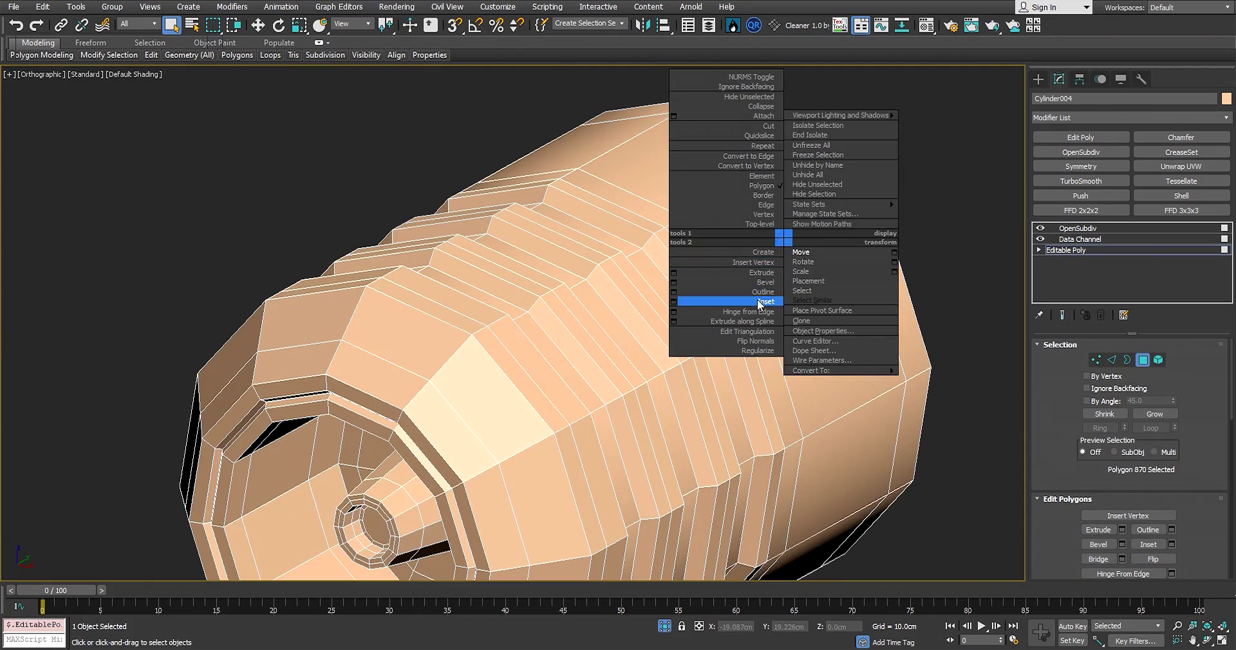
pyautogui.click(568, 223)
pyautogui.scroll(-2, 564, 225)
pyautogui.keyDown('alt'); pyautogui.moveTo(560, 226); pyautogui.dragTo(515, 225, button='middle'); pyautogui.keyUp('alt')
pyautogui.scroll(3, 733, 251)
pyautogui.rightClick(706, 228)
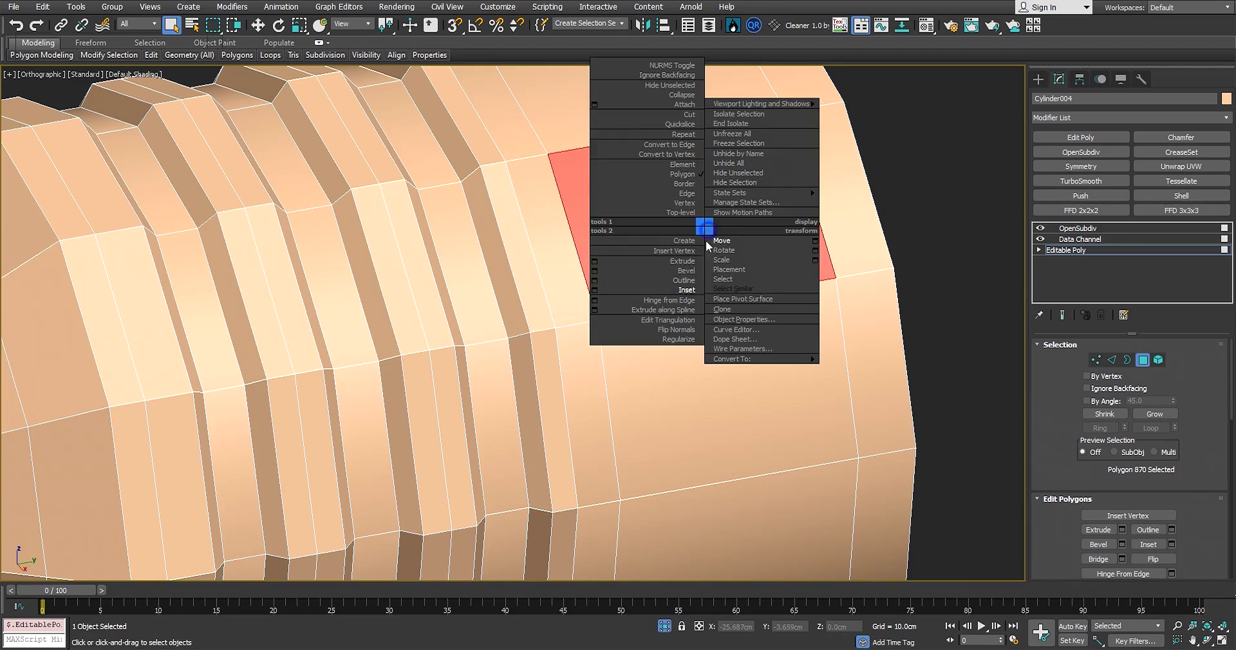
pyautogui.click(567, 268)
pyautogui.hotkey('shift', 'e')
pyautogui.moveTo(653, 252); pyautogui.dragTo(721, 108)
# Insert an edge loop around the sides of the extruded block with SwiftLoop
pyautogui.scroll(-4, 674, 220)
pyautogui.keyDown('alt'); pyautogui.moveTo(674, 219); pyautogui.dragTo(745, 195, button='middle'); pyautogui.keyUp('alt')
pyautogui.scroll(3, 658, 217)
pyautogui.hotkey('alt', 's')
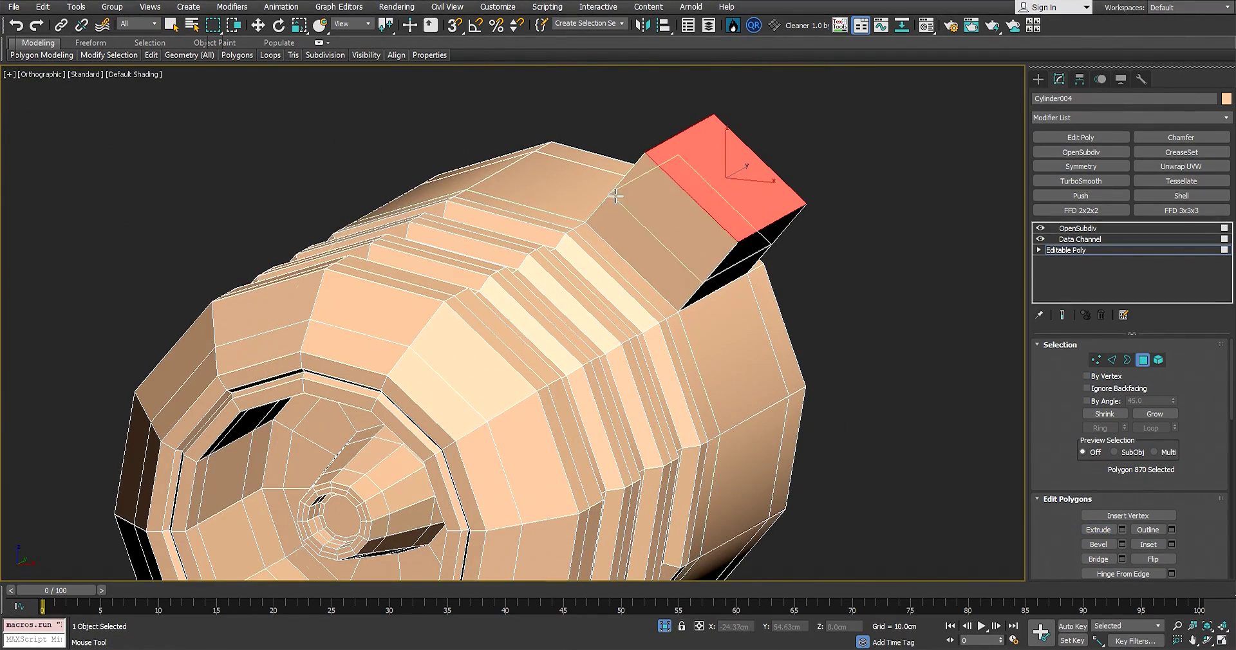
pyautogui.keyDown('alt'); pyautogui.moveTo(617, 196); pyautogui.dragTo(663, 254, button='middle'); pyautogui.keyUp('alt')
pyautogui.scroll(3, 730, 241)
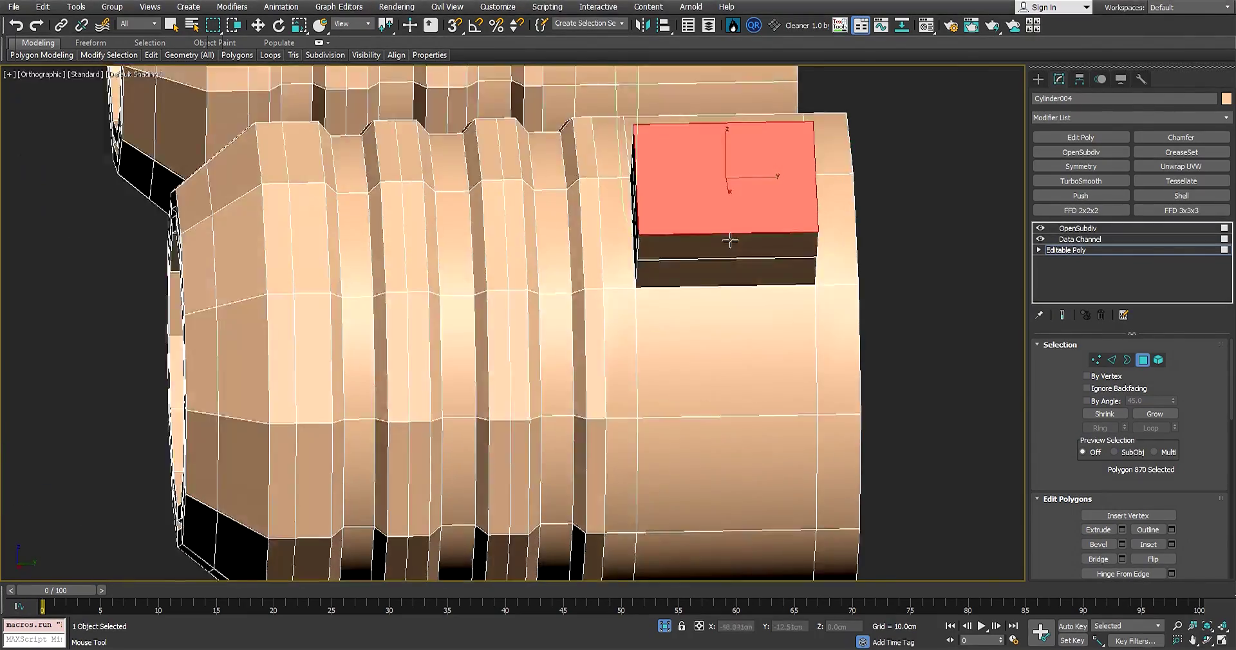
pyautogui.keyDown('ctrl'); pyautogui.click(731, 241); pyautogui.keyUp('ctrl')
# Insert two edge loops across the block's top and around the rear barrel, then leave SwiftLoop
pyautogui.scroll(-4, 730, 241)
pyautogui.keyDown('alt'); pyautogui.moveTo(730, 241); pyautogui.dragTo(713, 224, button='middle'); pyautogui.keyUp('alt')
pyautogui.scroll(3, 691, 182)
pyautogui.keyDown('alt'); pyautogui.moveTo(690, 183); pyautogui.dragTo(474, 212, button='middle'); pyautogui.keyUp('alt')
pyautogui.hotkey('ctrl', 'z')
pyautogui.click(737, 194)
pyautogui.keyDown('ctrl'); pyautogui.click(738, 194); pyautogui.keyUp('ctrl')
pyautogui.press('w')
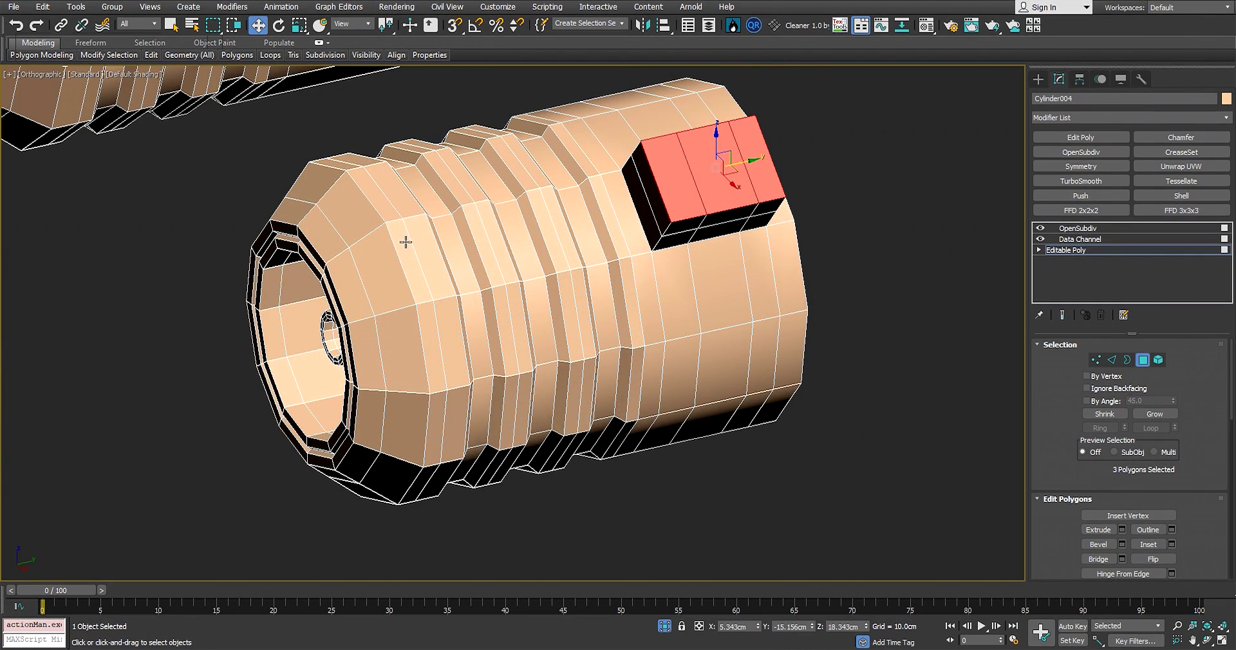
# Remove the edge loop between the front taper and the first rib, along with its vertices
pyautogui.press('2')
pyautogui.doubleClick(406, 242)
pyautogui.keyDown('alt'); pyautogui.moveTo(406, 242); pyautogui.dragTo(584, 314, button='middle'); pyautogui.keyUp('alt')
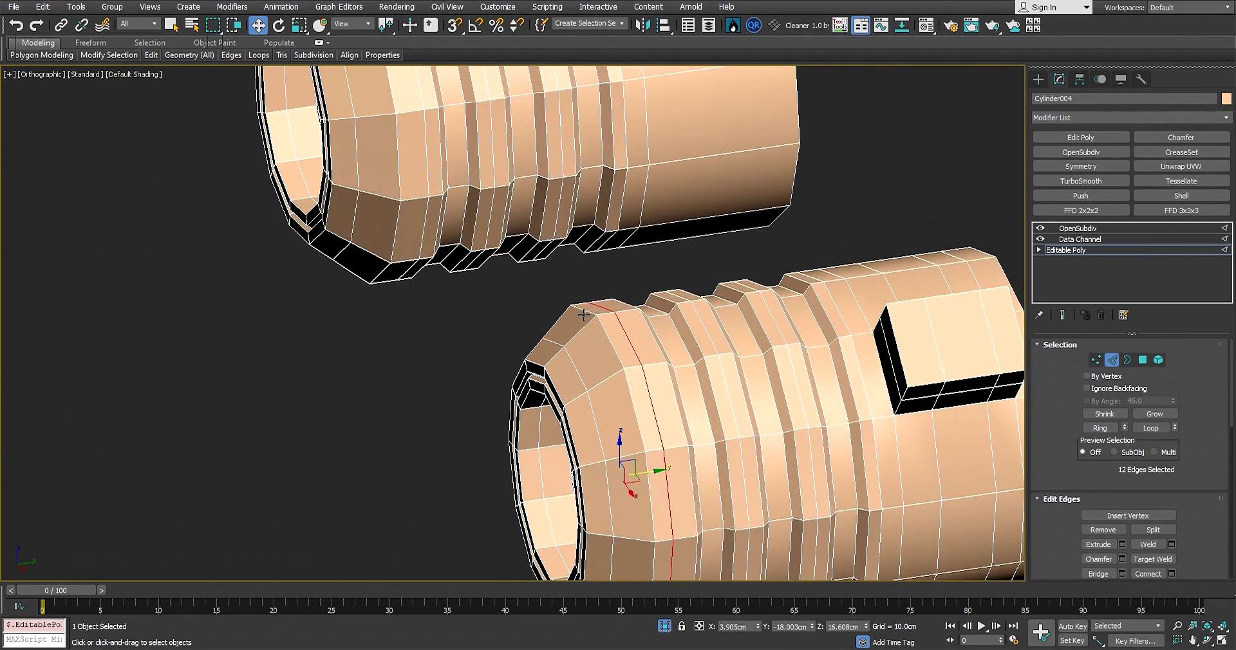
pyautogui.hotkey('ctrl', 'BackSpace')
pyautogui.scroll(-3, 644, 393)
pyautogui.moveTo(627, 422); pyautogui.dragTo(650, 283, button='middle')
pyautogui.click(631, 281)
pyautogui.click(729, 244)
# Return to the OpenSubdiv level to display the smoothed result and deselect the cylinders
pyautogui.scroll(2, 730, 243)
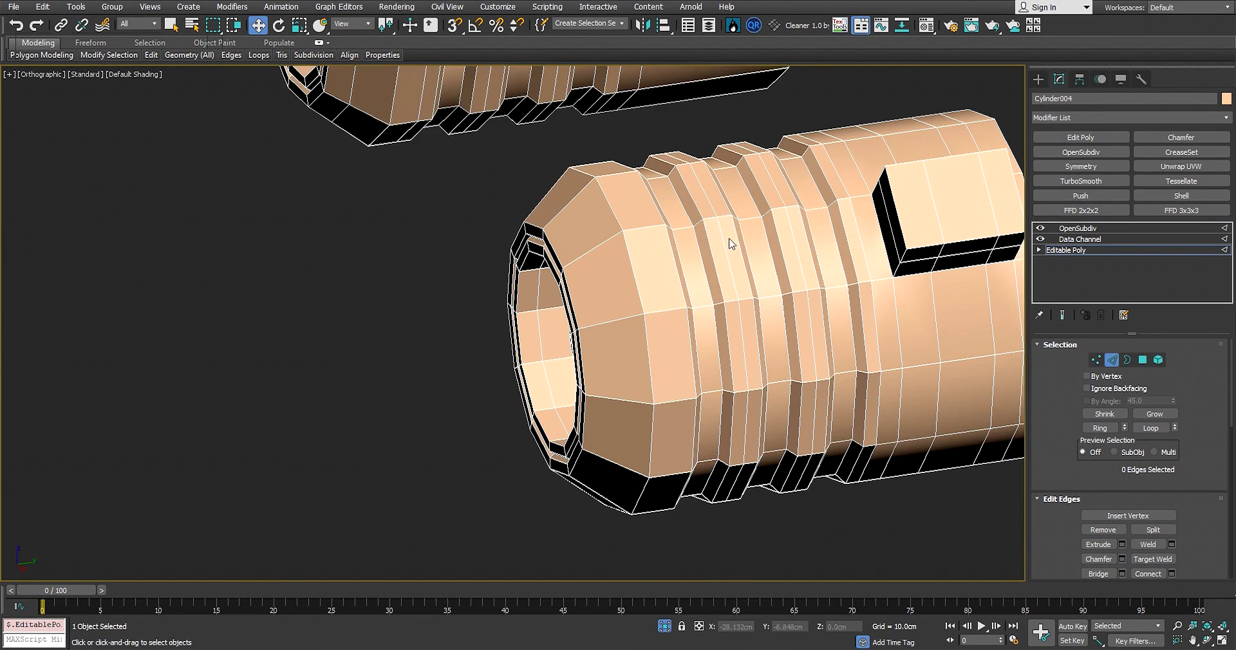
pyautogui.moveTo(960, 274); pyautogui.dragTo(859, 286, button='middle')
pyautogui.scroll(2, 761, 285)
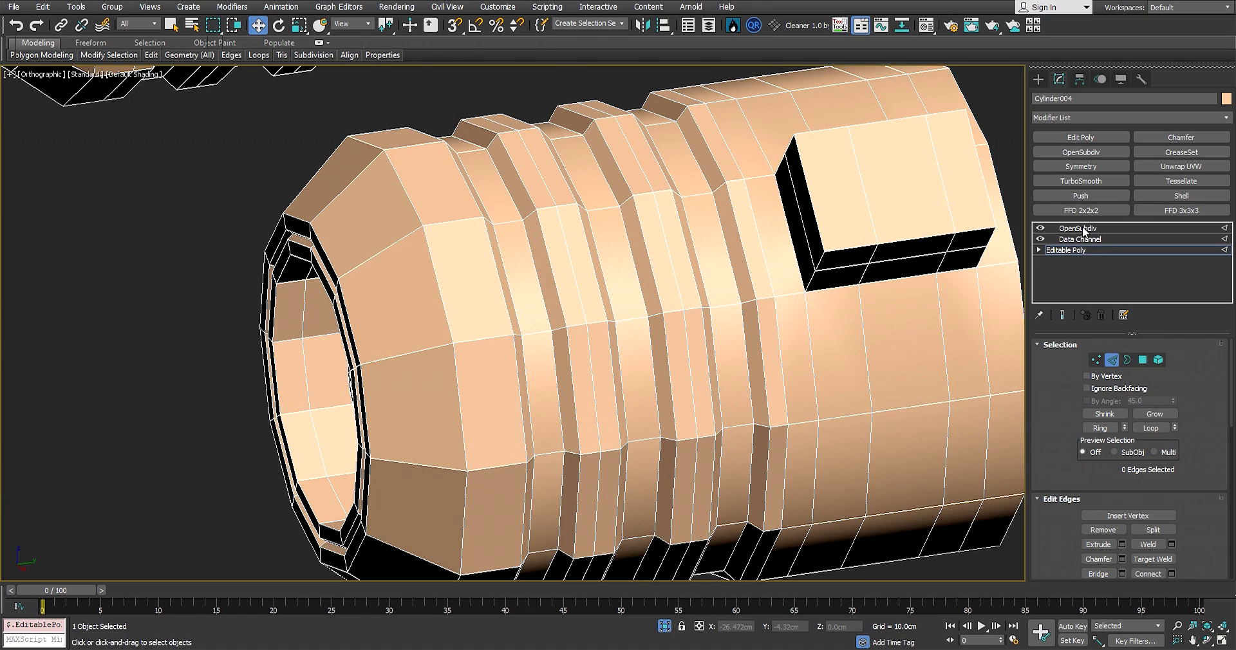
pyautogui.scroll(-6, 718, 276)
pyautogui.moveTo(718, 275)
pyautogui.keyDown('alt'); pyautogui.mouseDown(button='middle')
pyautogui.moveTo(818, 255)
pyautogui.moveTo(724, 269)
pyautogui.mouseUp(button='middle'); pyautogui.keyUp('alt')
pyautogui.scroll(4, 723, 268)
pyautogui.scroll(-1, 906, 237)
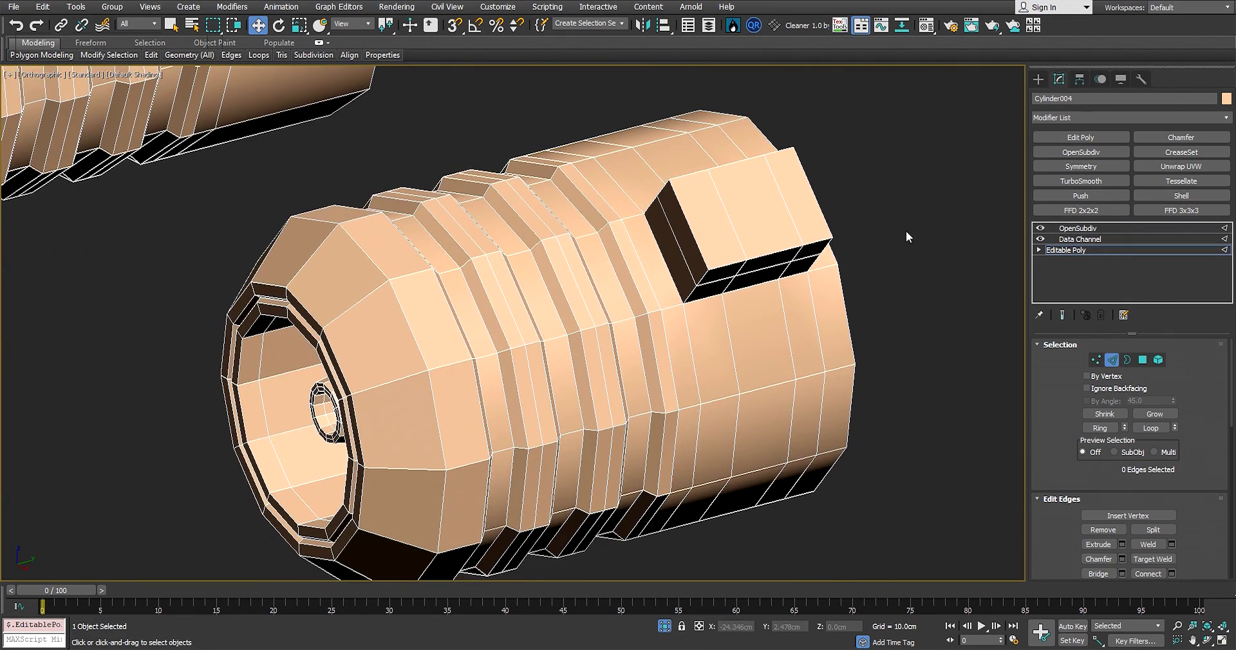
pyautogui.click(1102, 228)
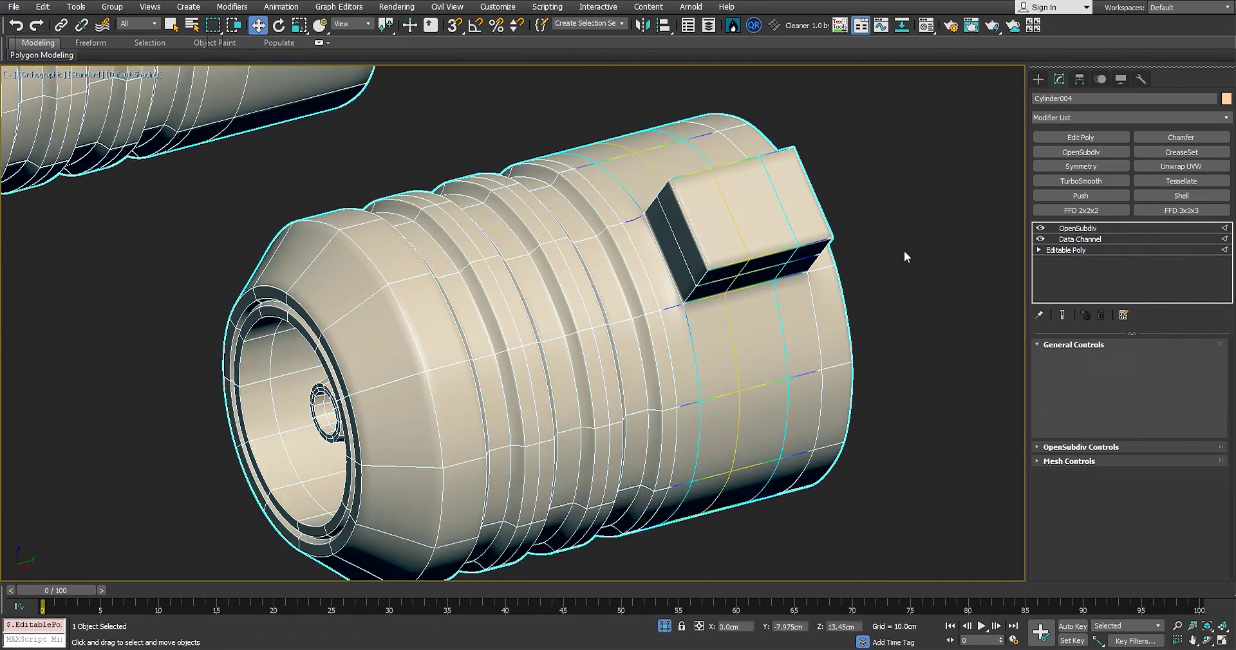
pyautogui.scroll(3, 890, 253)
pyautogui.click(891, 253)
# Examine the smoothed block, its corners and its junction with the ribbed barrel
pyautogui.scroll(-3, 785, 261)
pyautogui.moveTo(679, 277); pyautogui.dragTo(792, 224, button='middle')
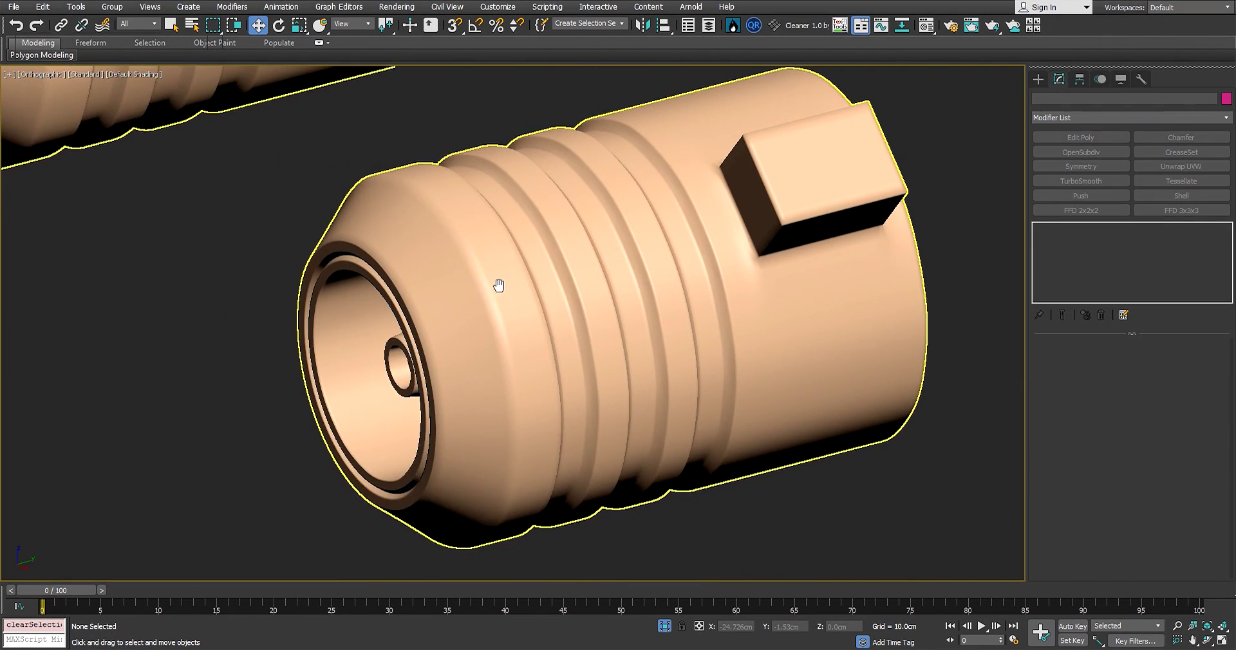
pyautogui.moveTo(499, 285); pyautogui.dragTo(567, 284, button='middle')
pyautogui.scroll(-3, 568, 283)
pyautogui.scroll(-1, 586, 284)
pyautogui.scroll(6, 745, 215)
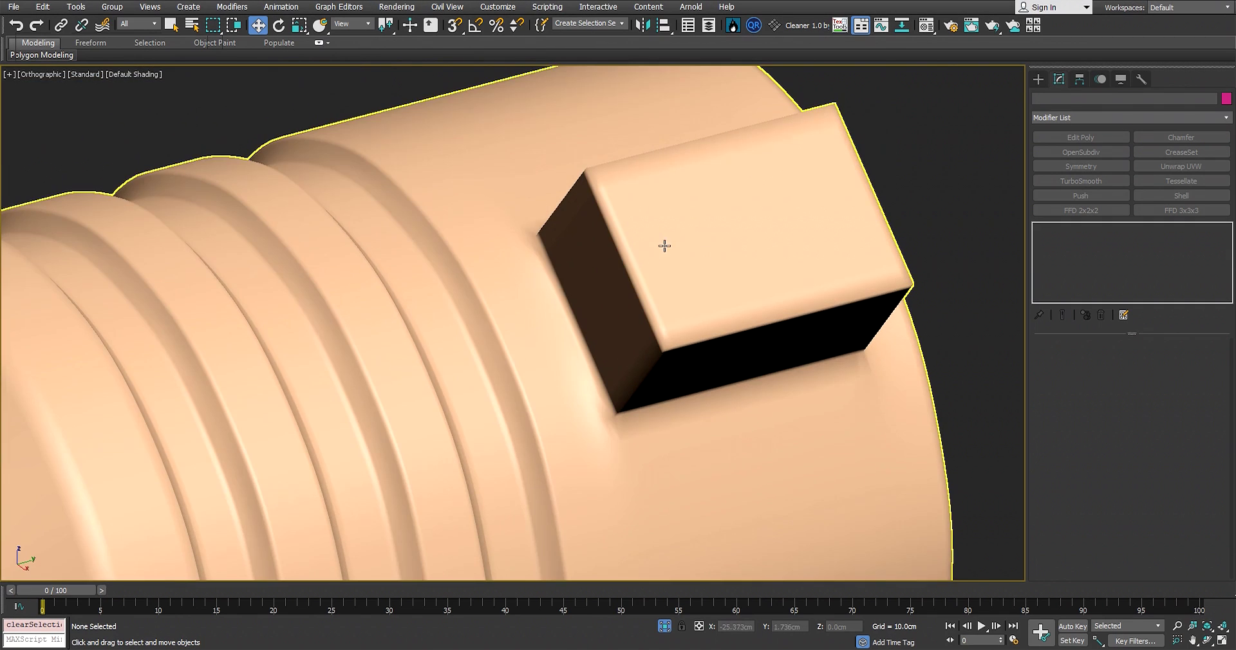
pyautogui.moveTo(669, 267); pyautogui.dragTo(781, 237, button='middle')
pyautogui.scroll(-3, 663, 279)
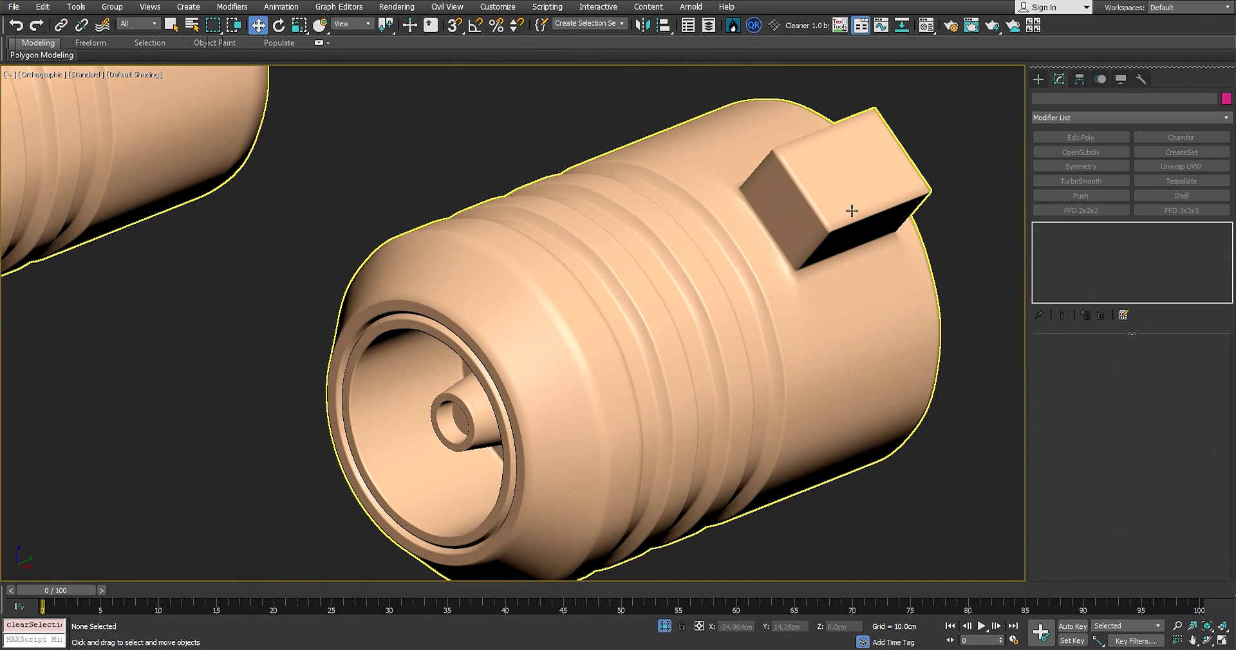
pyautogui.scroll(7, 792, 260)
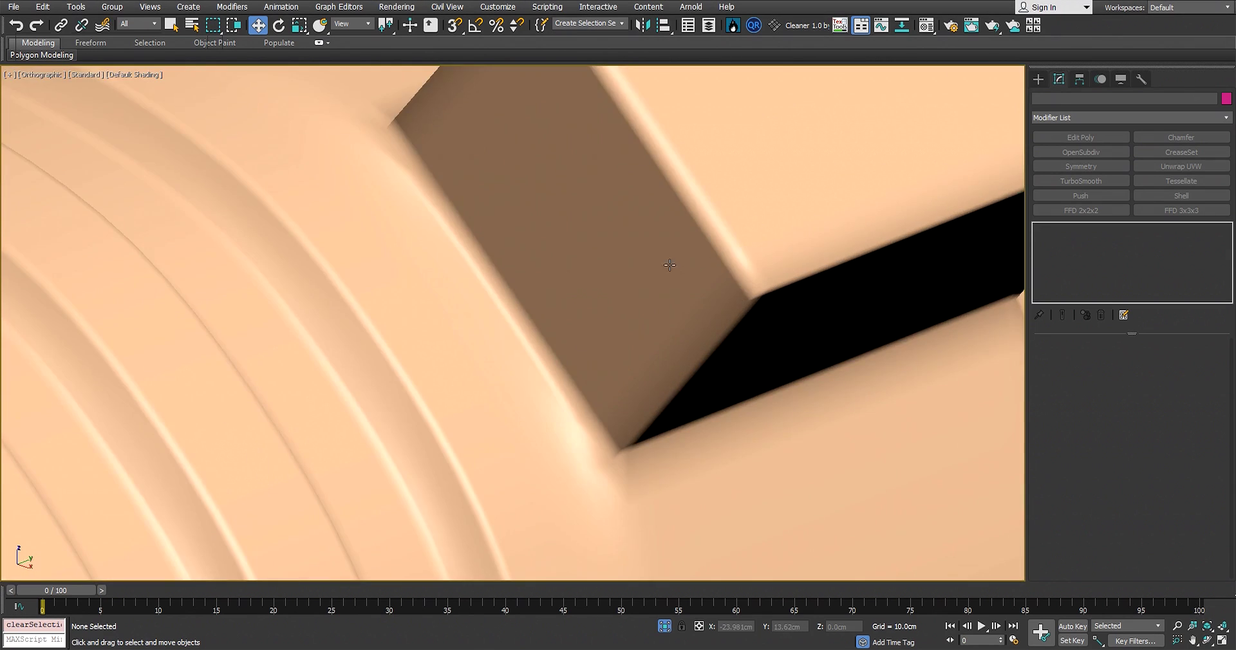
pyautogui.scroll(-10, 670, 265)
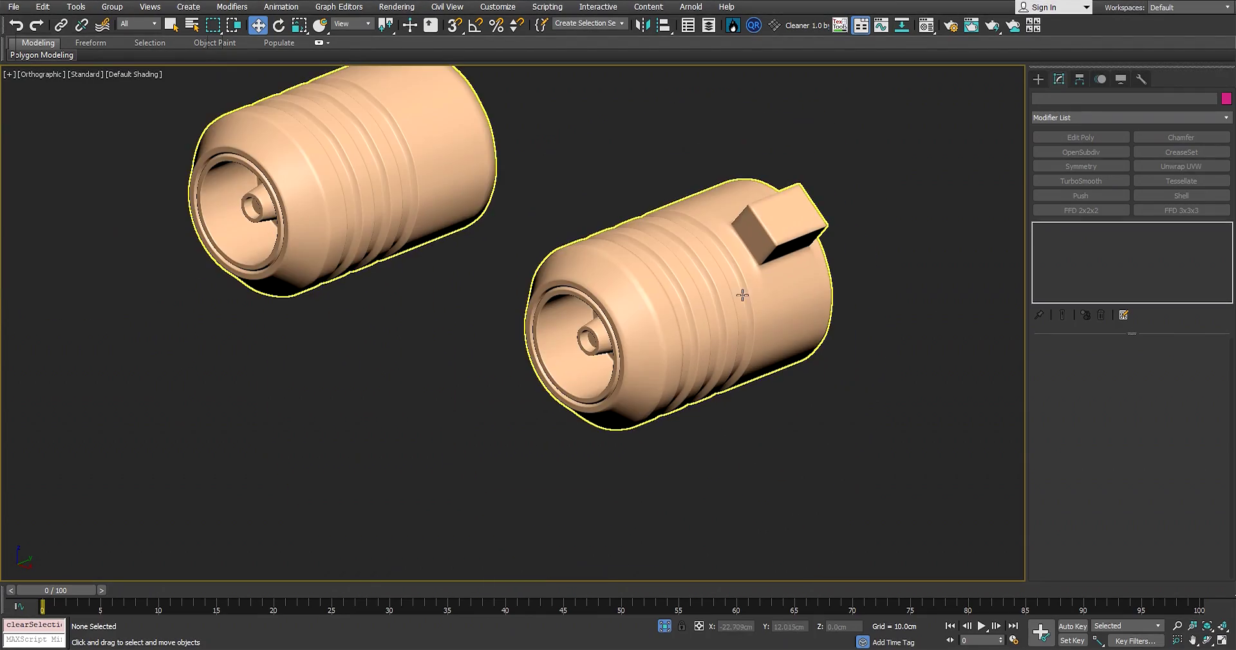
# Select the cylinders and examine the smoothed wireframe around the block and across both ribbed bodies
pyautogui.click(742, 295)
pyautogui.moveTo(728, 298)
pyautogui.keyDown('alt'); pyautogui.mouseDown(button='middle')
pyautogui.moveTo(723, 287)
pyautogui.moveTo(809, 303)
pyautogui.moveTo(742, 282)
pyautogui.mouseUp(button='middle'); pyautogui.keyUp('alt')
pyautogui.click(743, 281)
pyautogui.scroll(4, 598, 281)
pyautogui.moveTo(542, 291); pyautogui.dragTo(642, 284, button='middle')
pyautogui.scroll(-4, 627, 287)
pyautogui.moveTo(736, 302); pyautogui.dragTo(728, 362, button='middle')
pyautogui.click(576, 326)
pyautogui.click(727, 329)
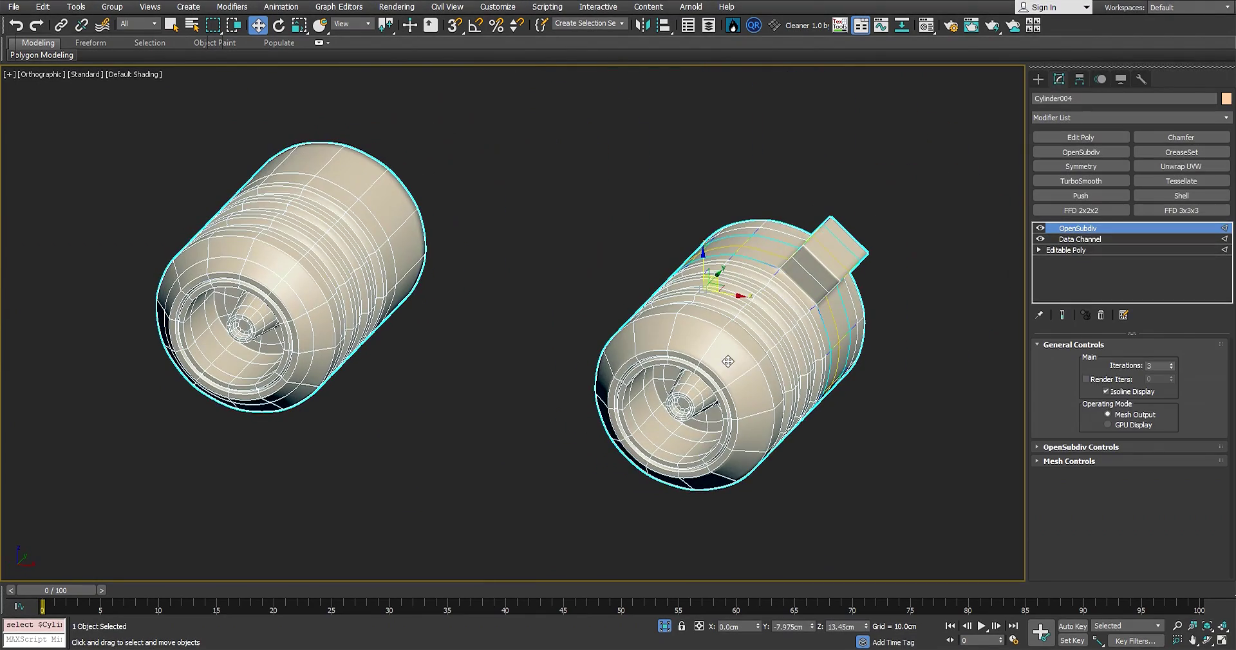
# Deselect the cylinders and inspect the block's shading and edges up close from the front
pyautogui.click(906, 236)
pyautogui.scroll(4, 814, 286)
pyautogui.moveTo(857, 235); pyautogui.dragTo(803, 248, button='middle')
pyautogui.scroll(2, 751, 266)
pyautogui.scroll(-6, 751, 266)
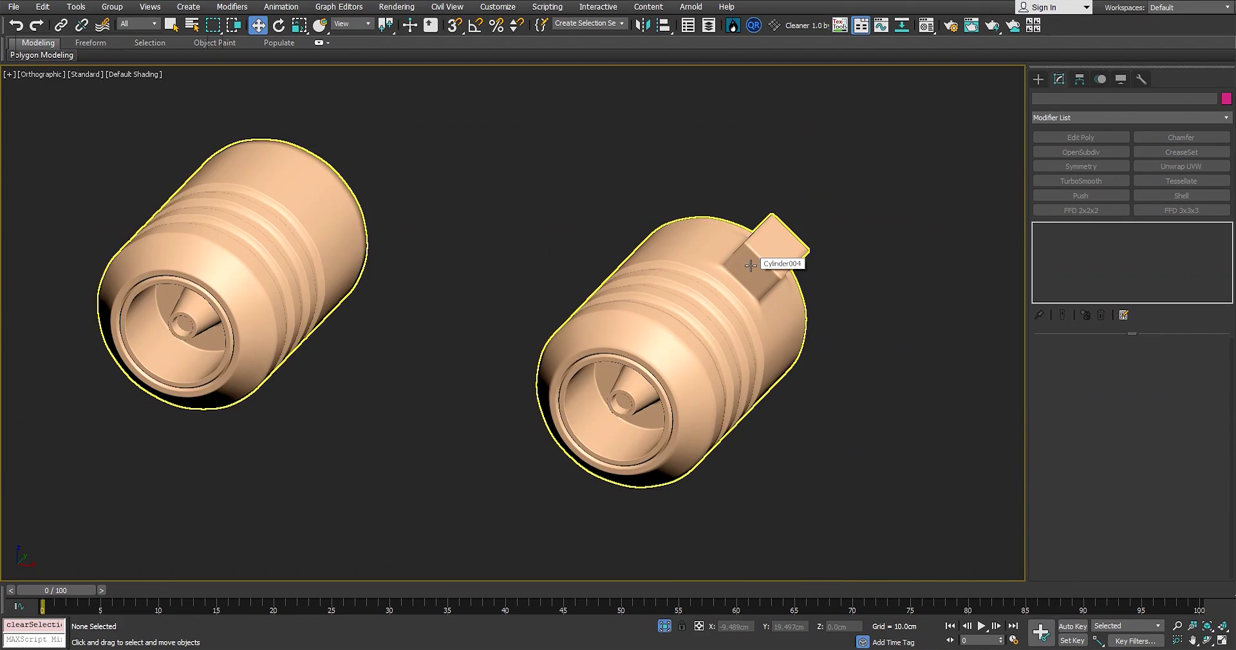
pyautogui.scroll(4, 740, 248)
pyautogui.scroll(-4, 732, 256)
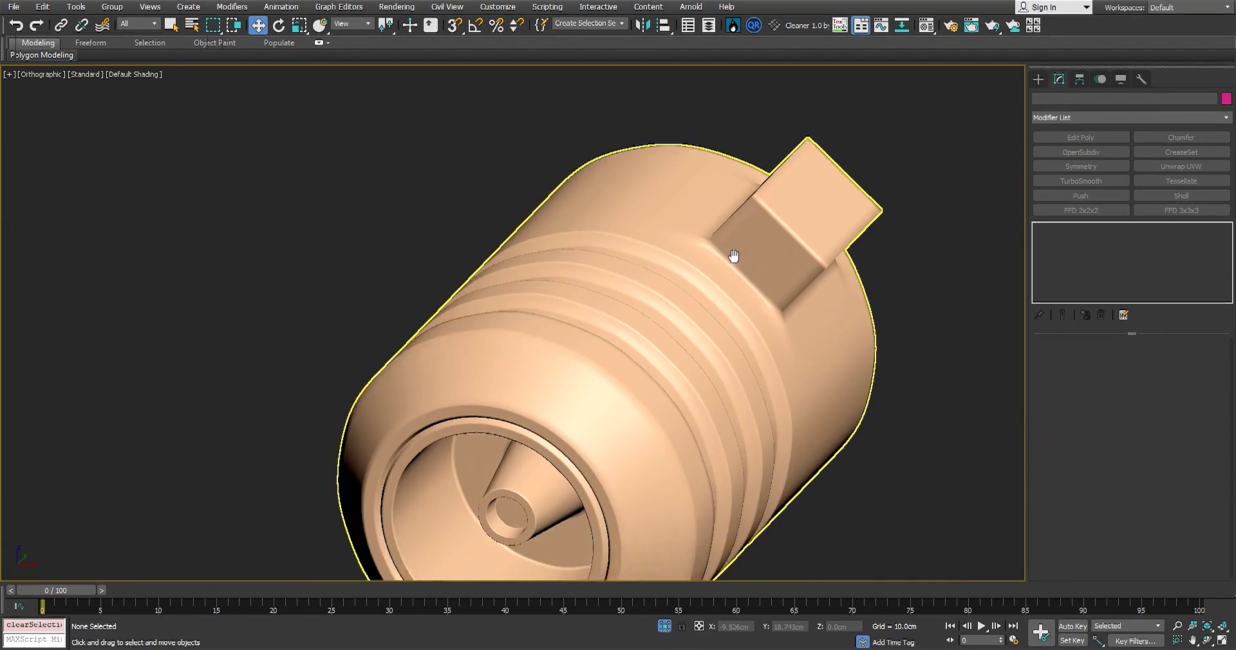
# Add an Edit Poly modifier between the Data Channel and OpenSubdiv modifiers on the ribbed cylinders
pyautogui.click(705, 306)
pyautogui.keyDown('alt'); pyautogui.moveTo(705, 306); pyautogui.dragTo(681, 290, button='middle'); pyautogui.keyUp('alt')
pyautogui.moveTo(682, 290); pyautogui.dragTo(752, 256, button='middle')
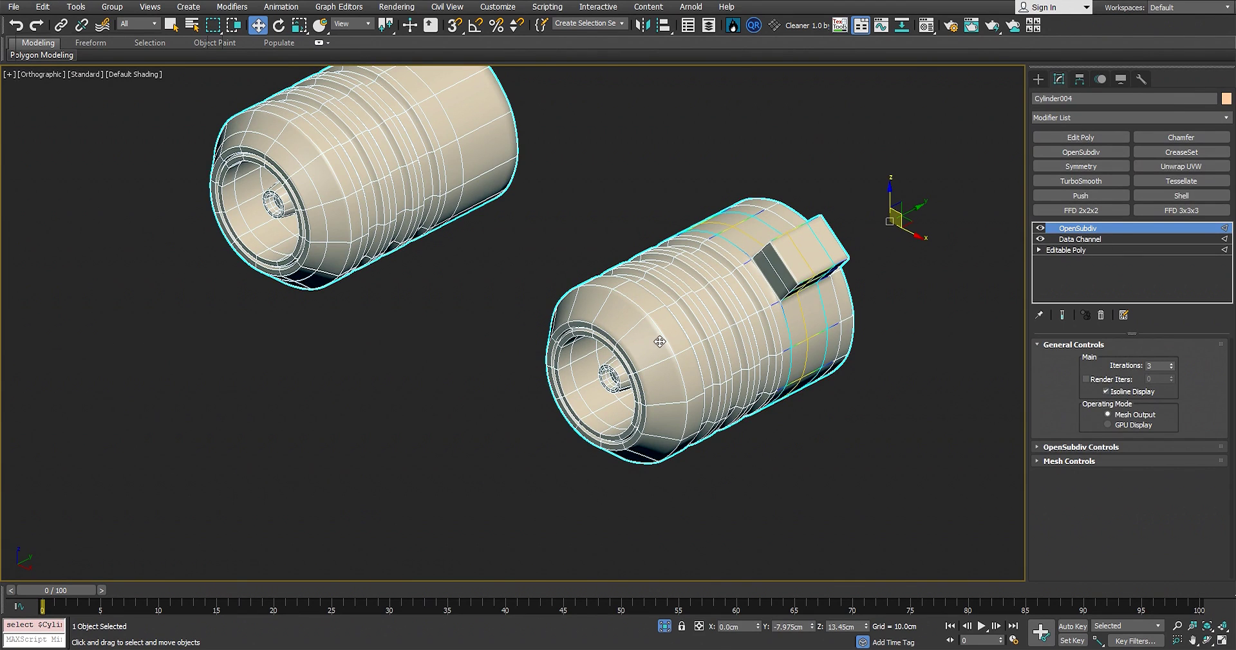
pyautogui.scroll(2, 660, 341)
pyautogui.moveTo(811, 299); pyautogui.dragTo(801, 298, button='middle')
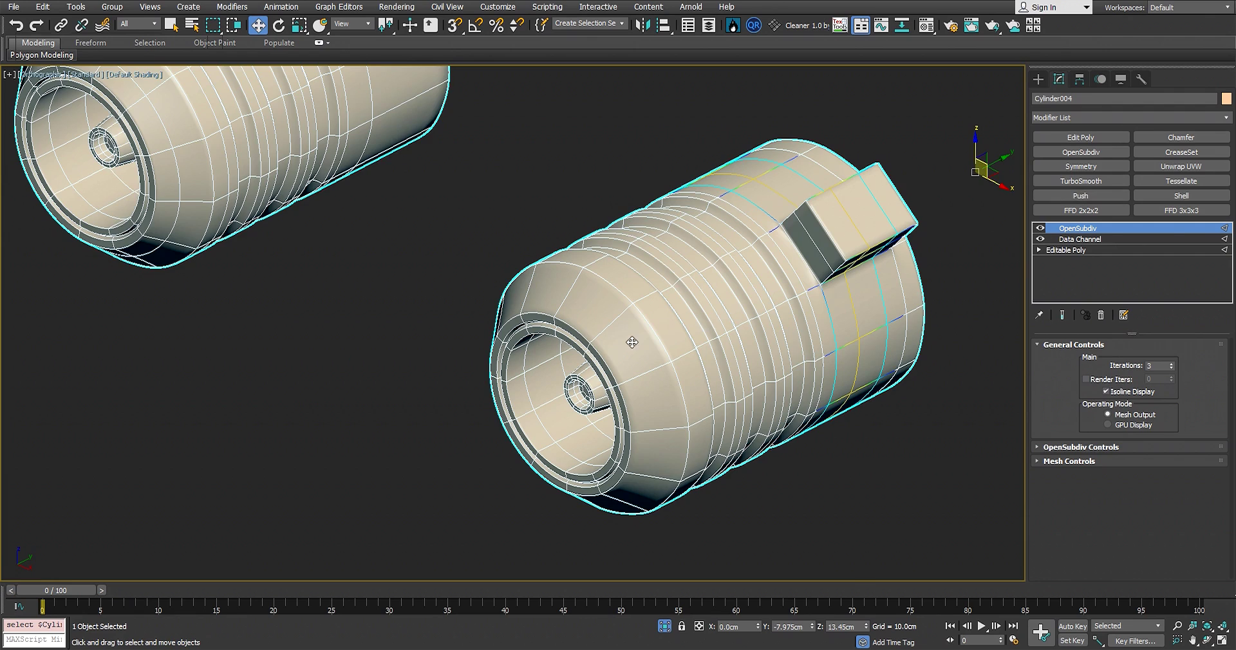
pyautogui.scroll(4, 632, 343)
pyautogui.click(1094, 240)
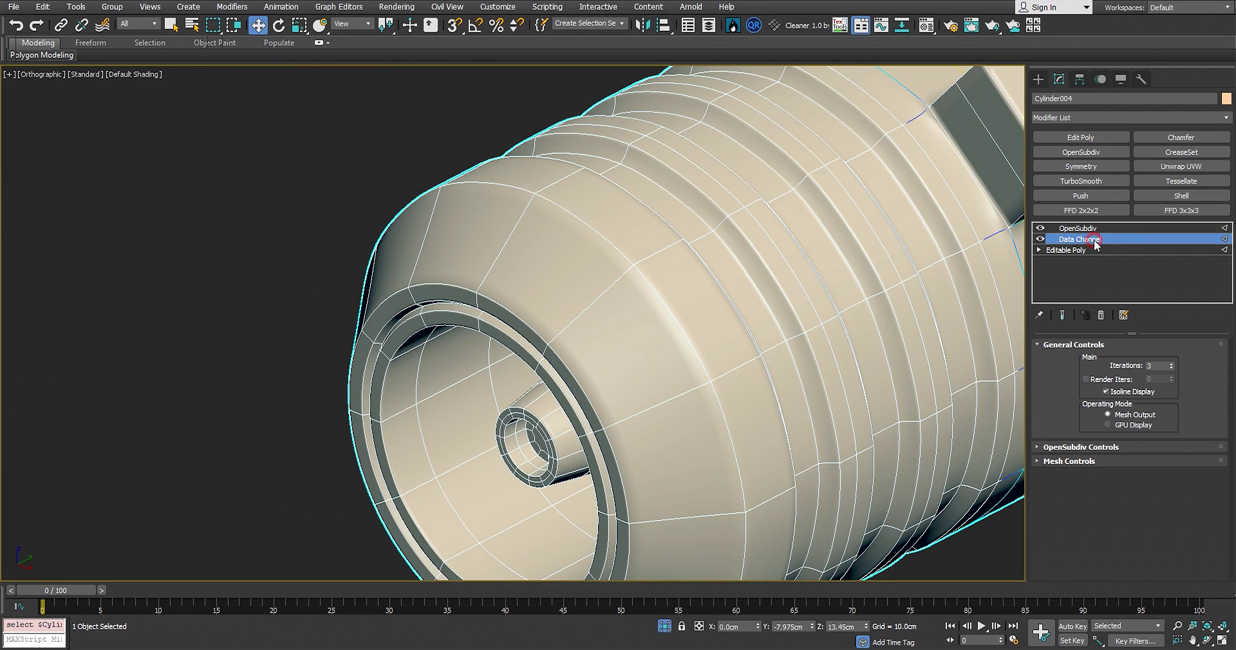
pyautogui.click(1093, 137)
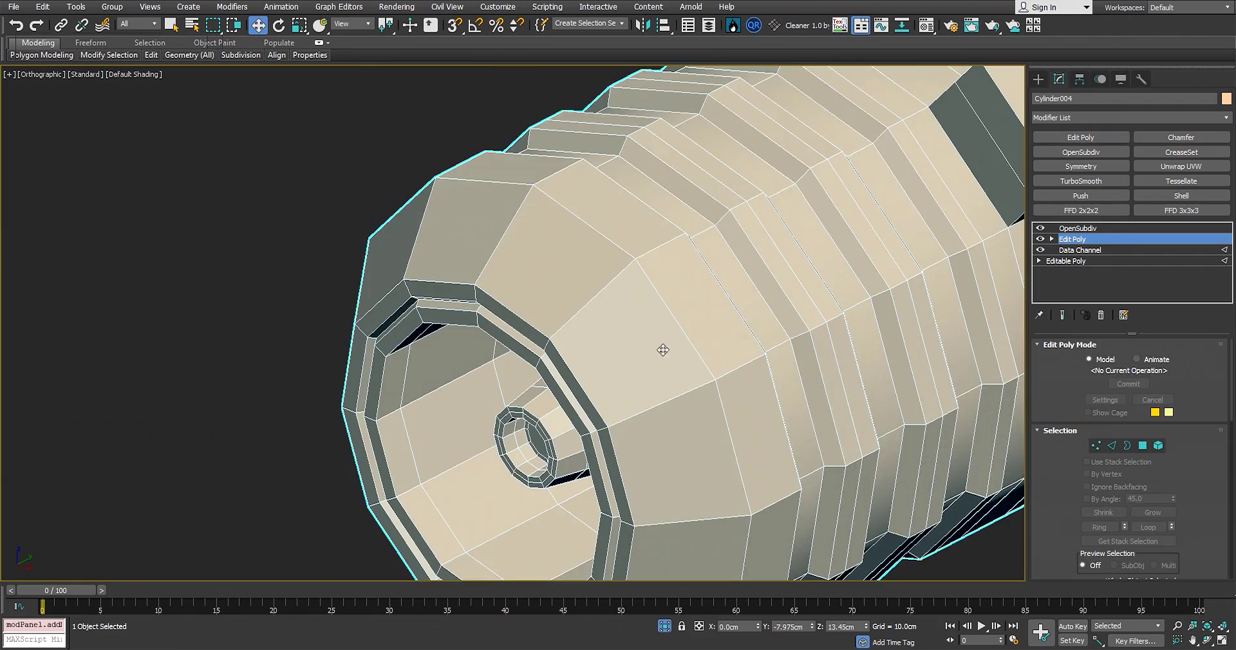
# Set the crease to 1.0 on three neighbouring lengthwise edges of the tapered front of the cylinder with the block
pyautogui.press('2')
pyautogui.click(679, 397)
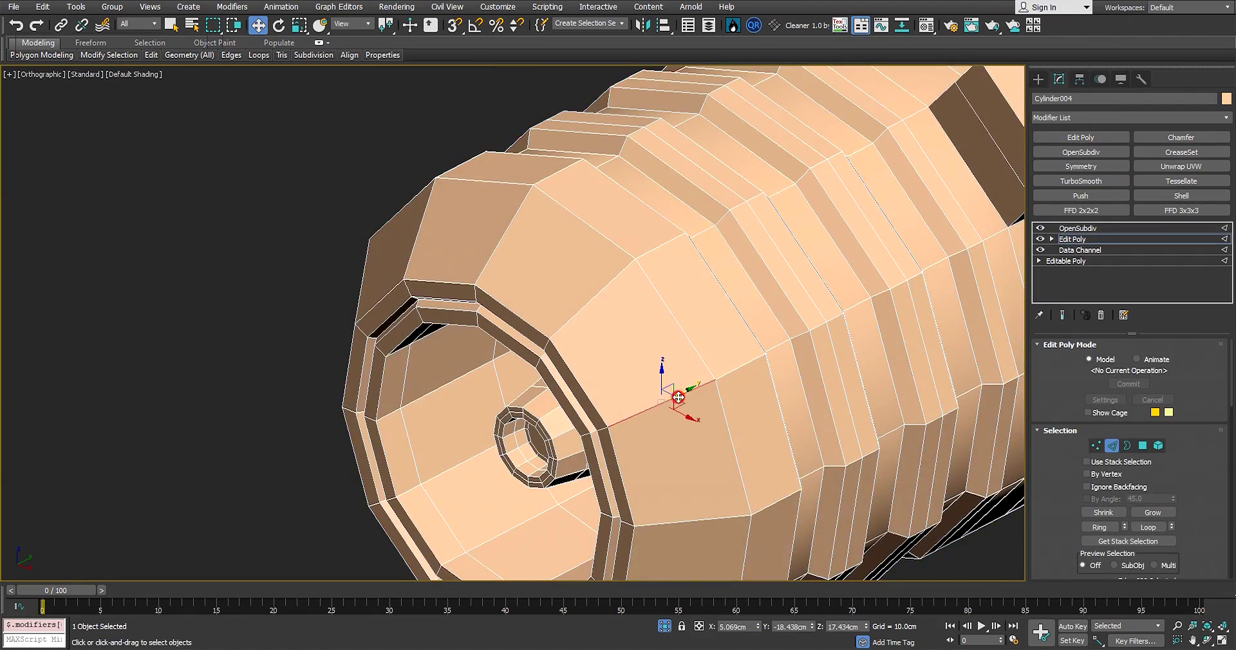
pyautogui.keyDown('alt'); pyautogui.moveTo(678, 397); pyautogui.dragTo(582, 207, button='middle'); pyautogui.keyUp('alt')
pyautogui.keyDown('ctrl'); pyautogui.click(583, 208); pyautogui.keyUp('ctrl')
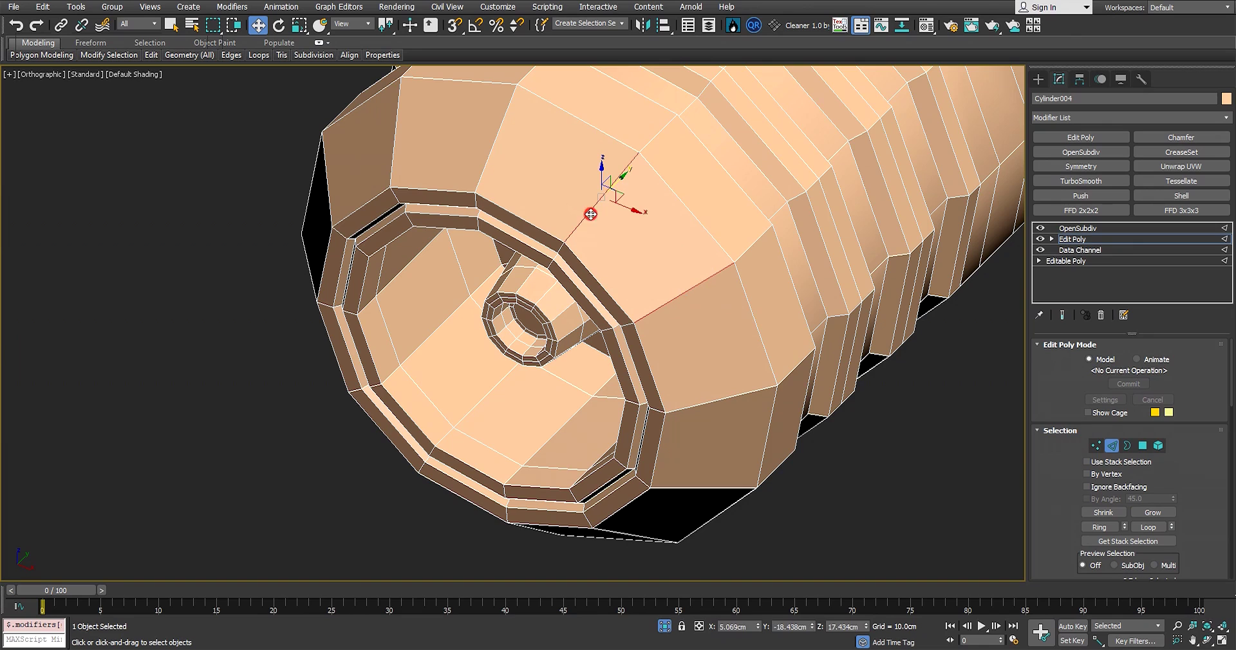
pyautogui.keyDown('ctrl'); pyautogui.click(491, 156); pyautogui.keyUp('ctrl')
pyautogui.keyDown('alt'); pyautogui.moveTo(492, 152); pyautogui.dragTo(629, 193, button='middle'); pyautogui.keyUp('alt')
pyautogui.scroll(-5, 1130, 440)
pyautogui.scroll(3, 1167, 441)
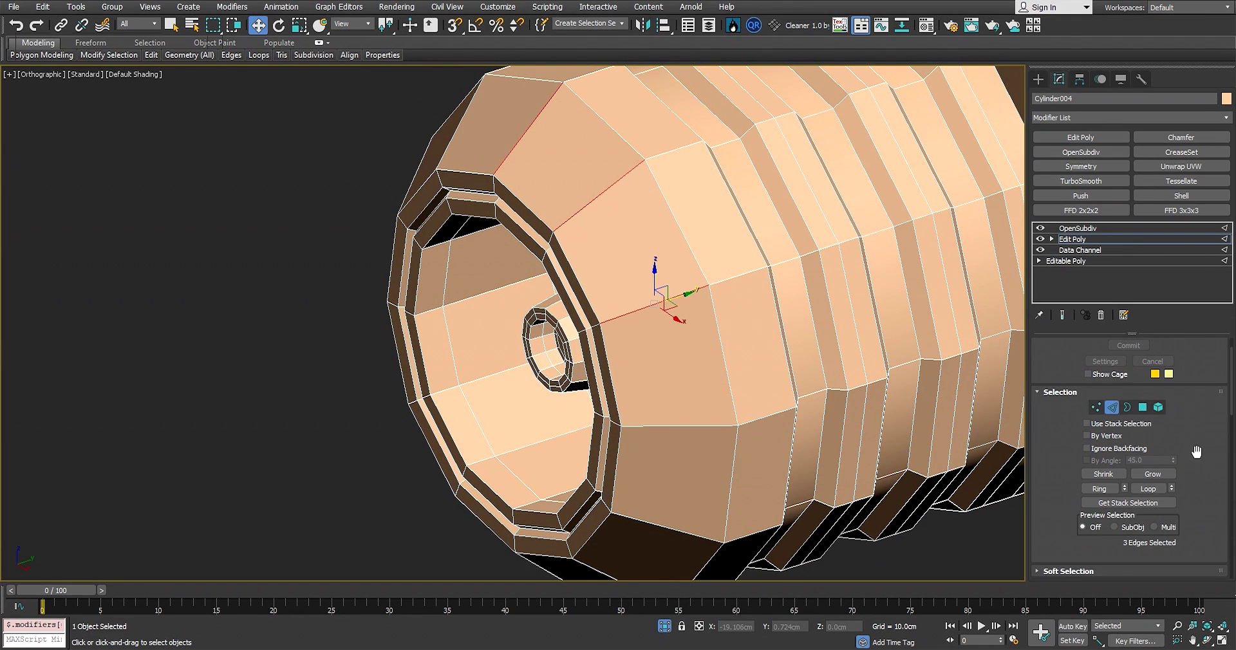
pyautogui.scroll(-4, 1185, 480)
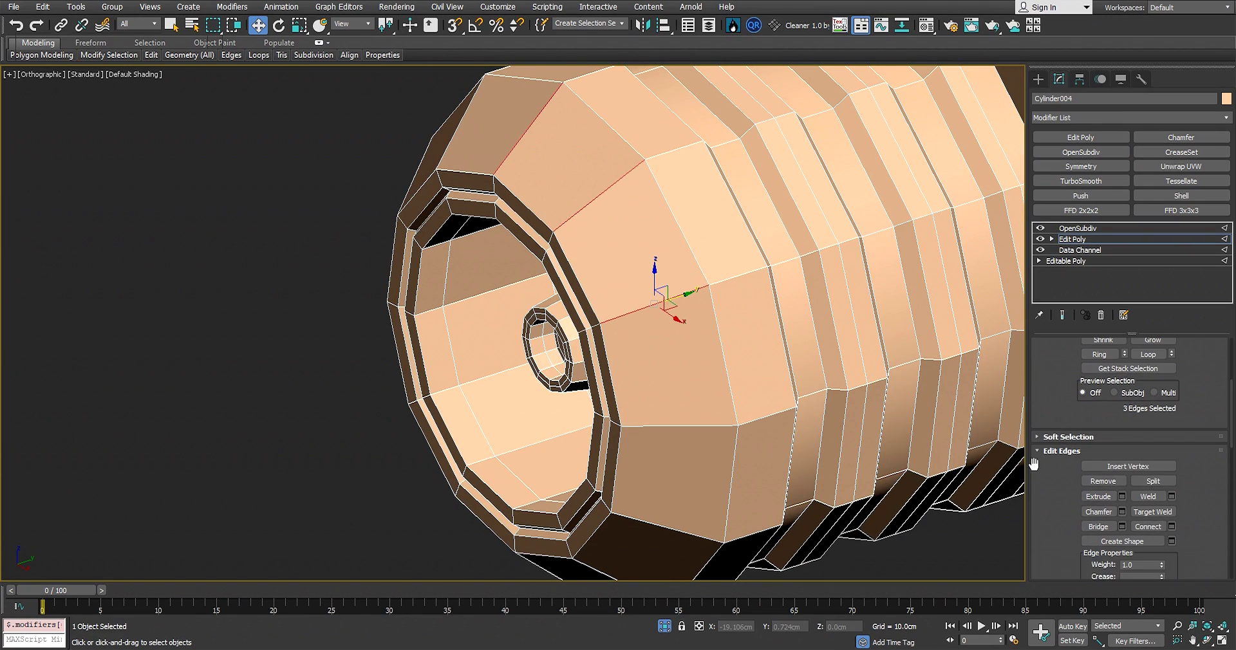
pyautogui.scroll(-2, 1069, 459)
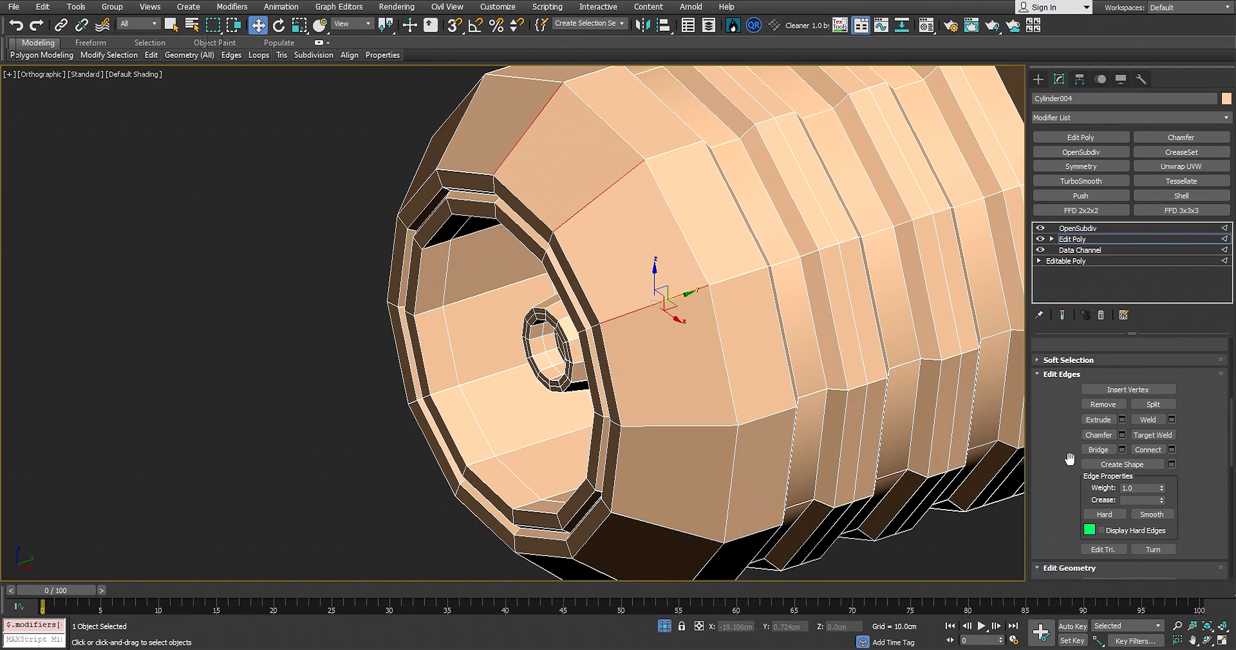
pyautogui.click(1162, 500)
# Return to the OpenSubdiv level, deselect the cylinders and inspect the creased edges on the tapered front
pyautogui.scroll(-5, 634, 318)
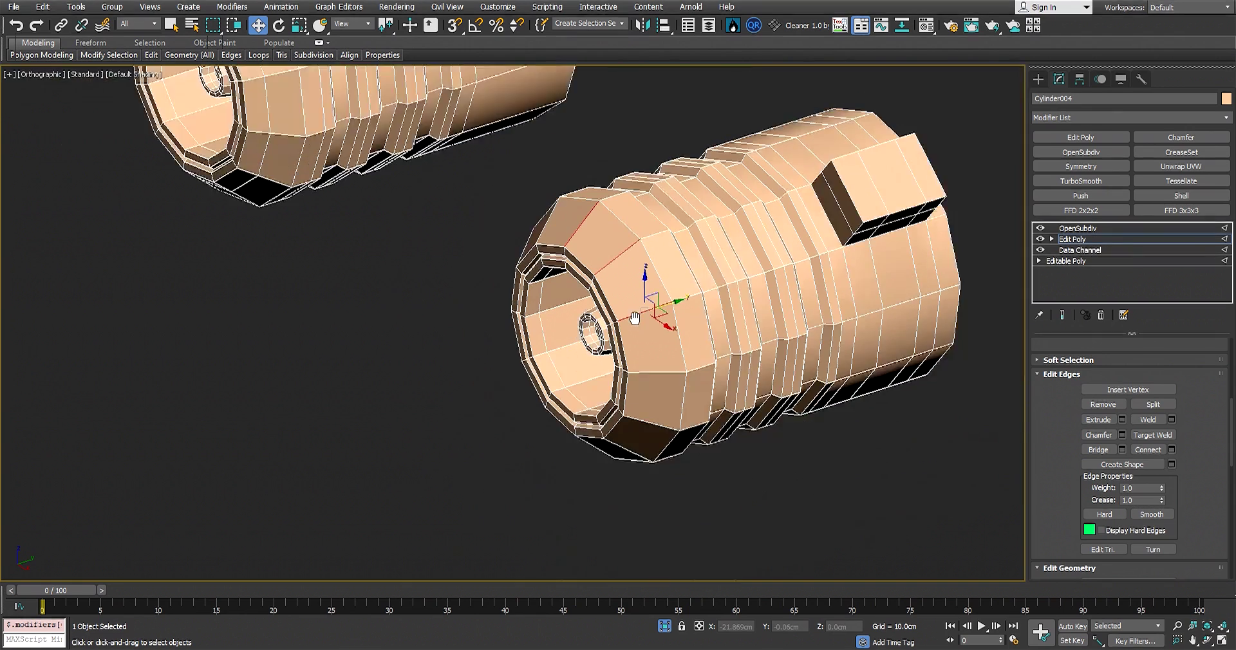
pyautogui.scroll(3, 635, 318)
pyautogui.click(1082, 228)
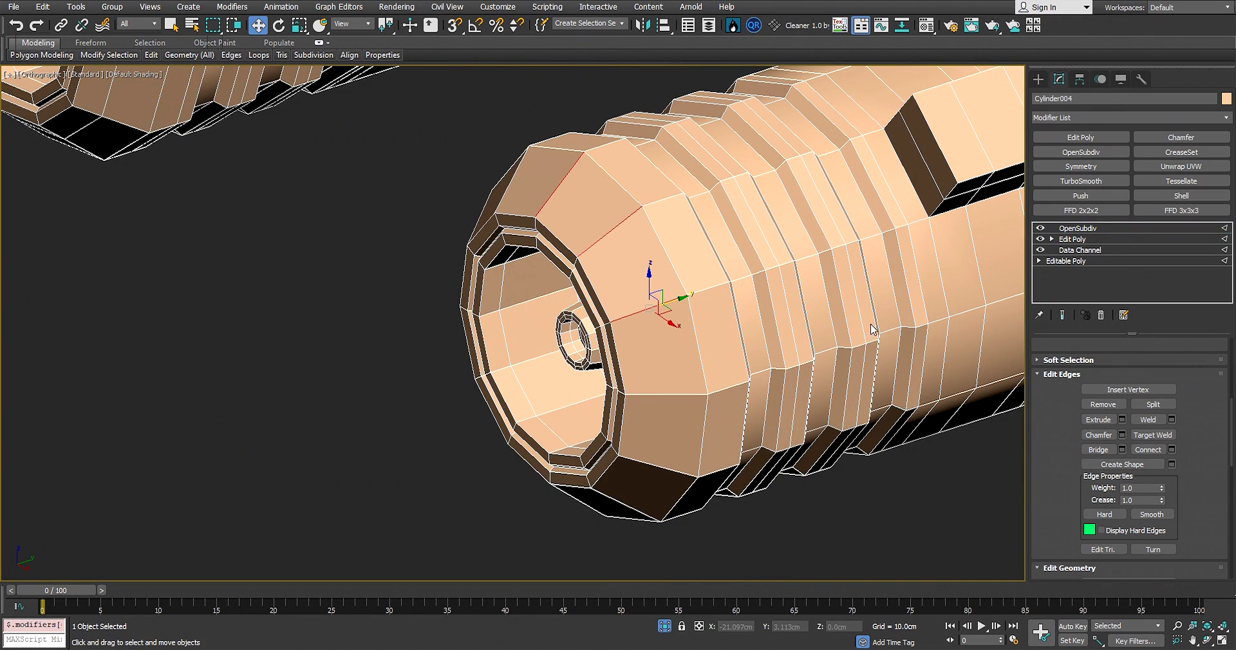
pyautogui.hotkey('ctrl', 'b')
pyautogui.scroll(-3, 1007, 241)
pyautogui.scroll(3, 844, 373)
pyautogui.click(884, 457)
pyautogui.moveTo(760, 288); pyautogui.dragTo(729, 307, button='middle')
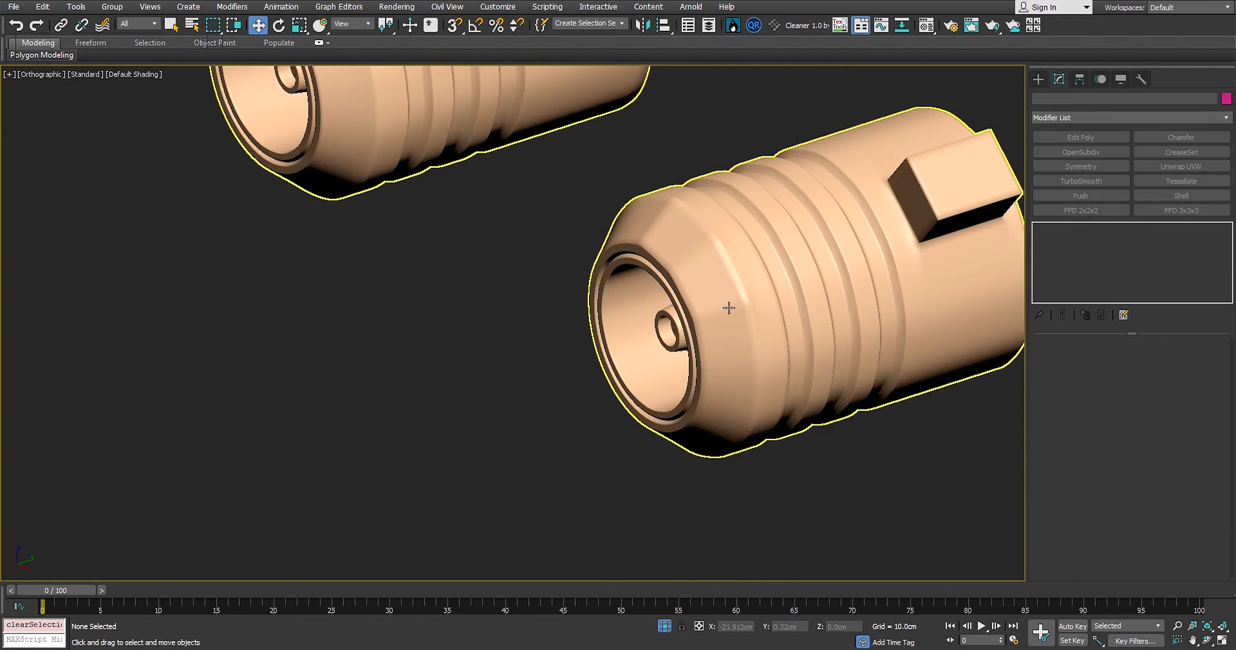
pyautogui.scroll(4, 651, 234)
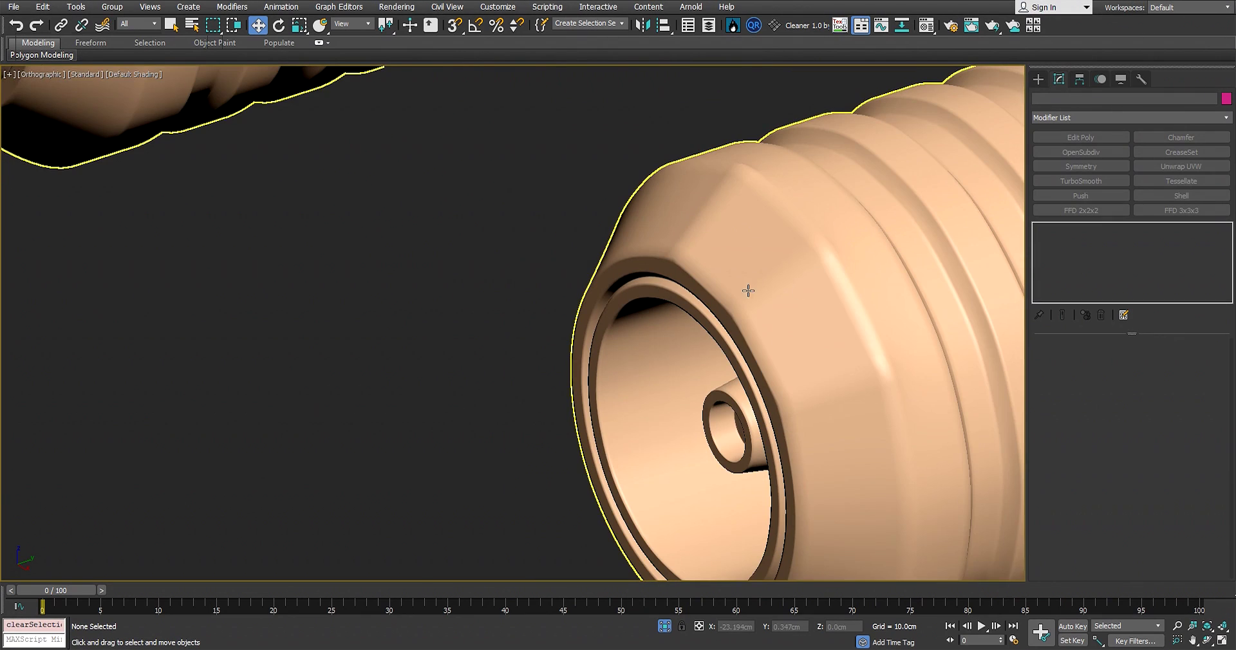
pyautogui.moveTo(769, 382); pyautogui.dragTo(664, 353, button='middle')
# Compare the creased taper with the rest of the barrel, both as selected wireframe and as deselected shading
pyautogui.click(838, 364)
pyautogui.scroll(-4, 694, 353)
pyautogui.scroll(2, 722, 324)
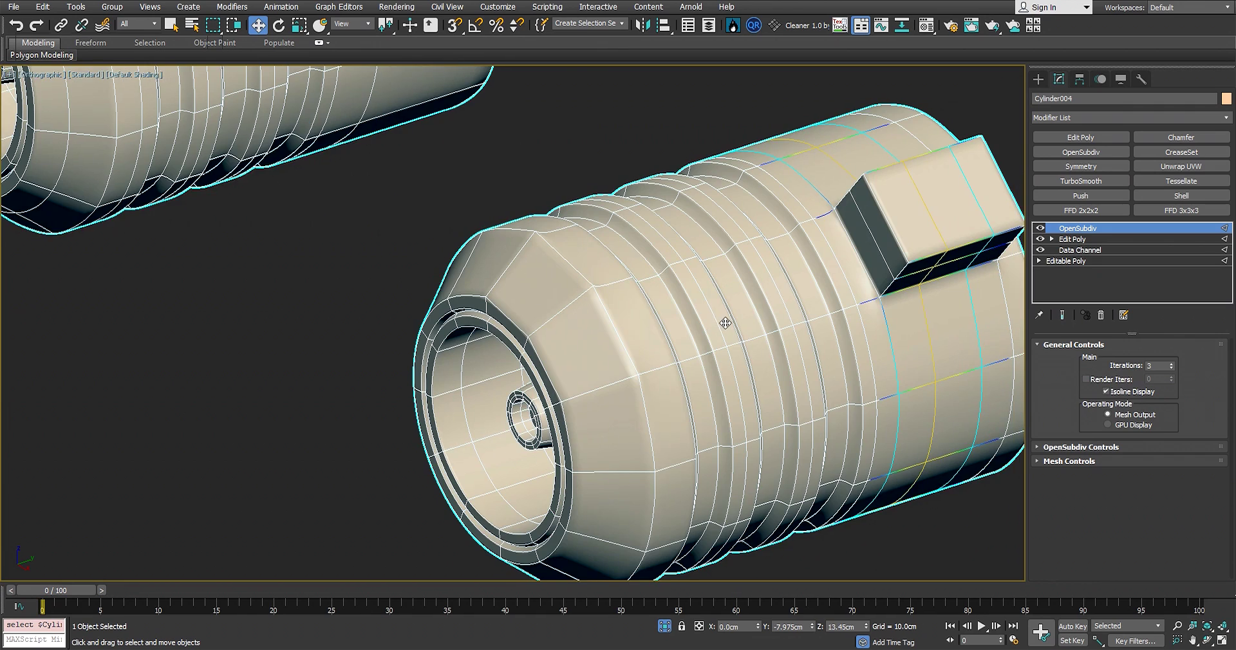
pyautogui.scroll(-4, 726, 323)
pyautogui.scroll(2, 726, 308)
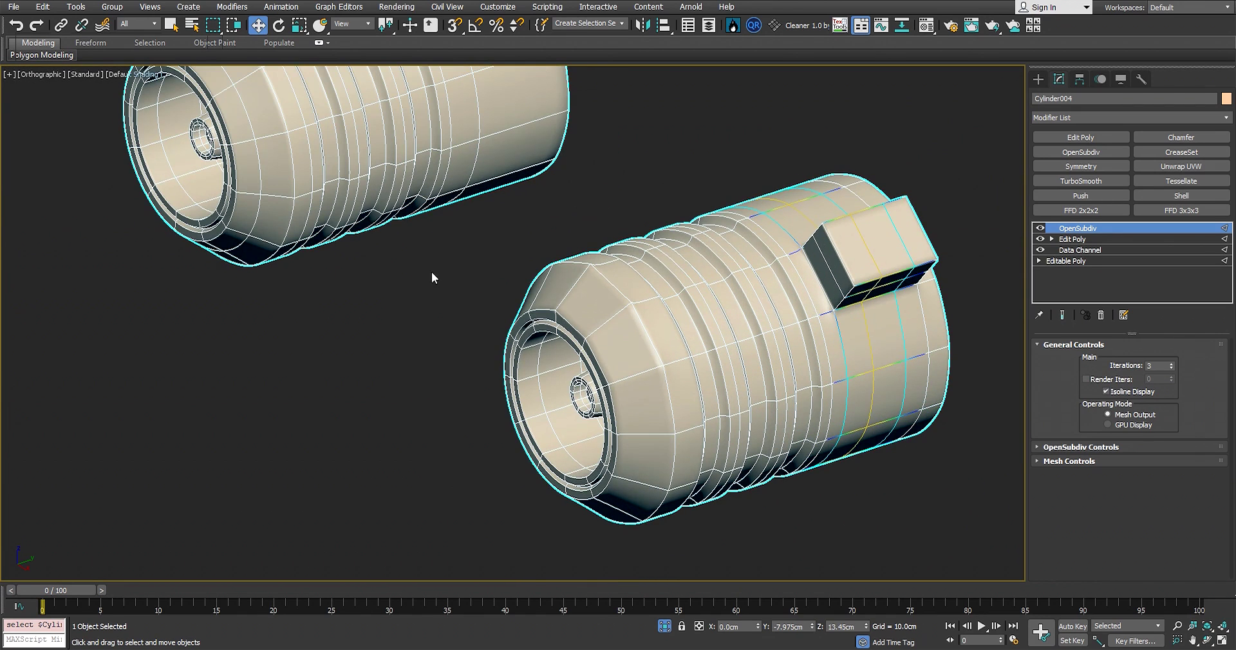
pyautogui.scroll(-2, 428, 180)
pyautogui.click(500, 398)
pyautogui.scroll(5, 672, 402)
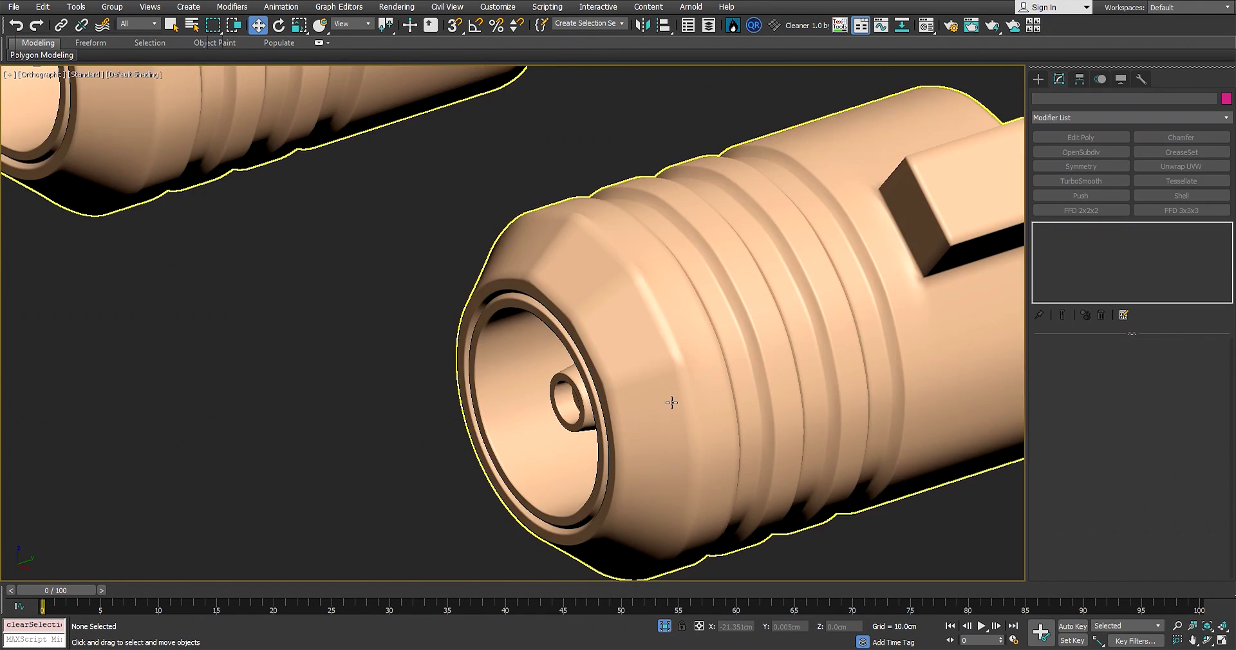
pyautogui.scroll(-3, 757, 386)
pyautogui.scroll(3, 766, 368)
pyautogui.click(804, 355)
# Bring back the hidden parts, then select and isolate the main body with the round housing
pyautogui.scroll(-6, 792, 351)
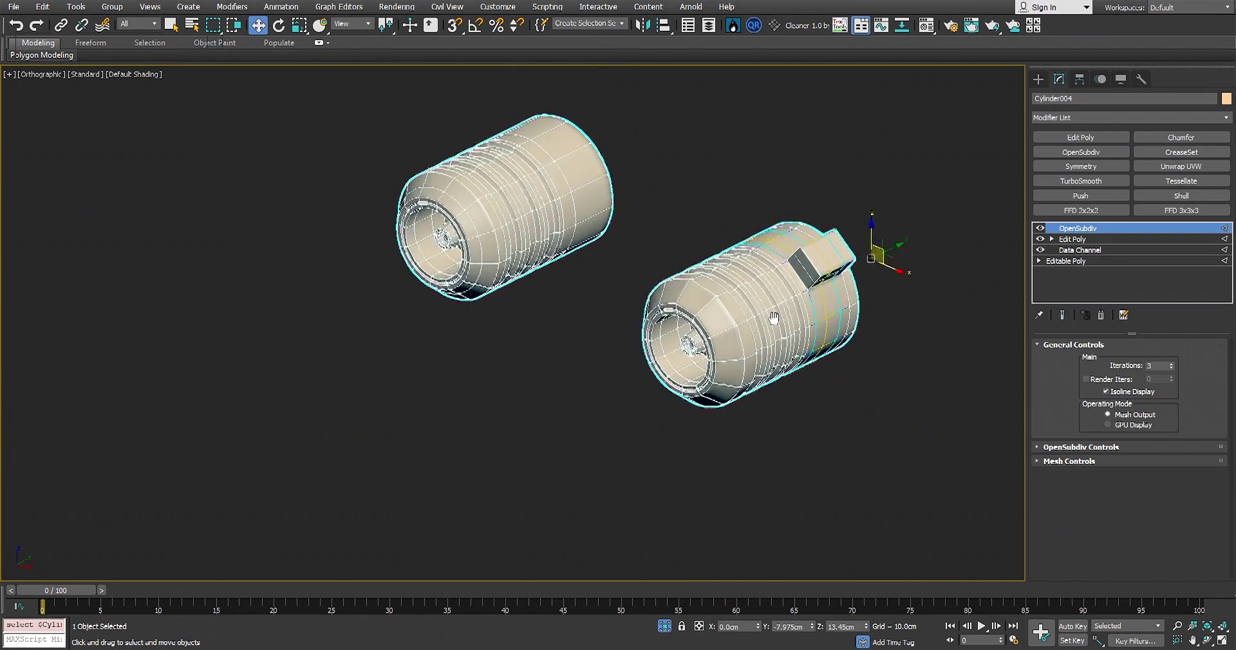
pyautogui.scroll(-2, 793, 319)
pyautogui.scroll(4, 731, 397)
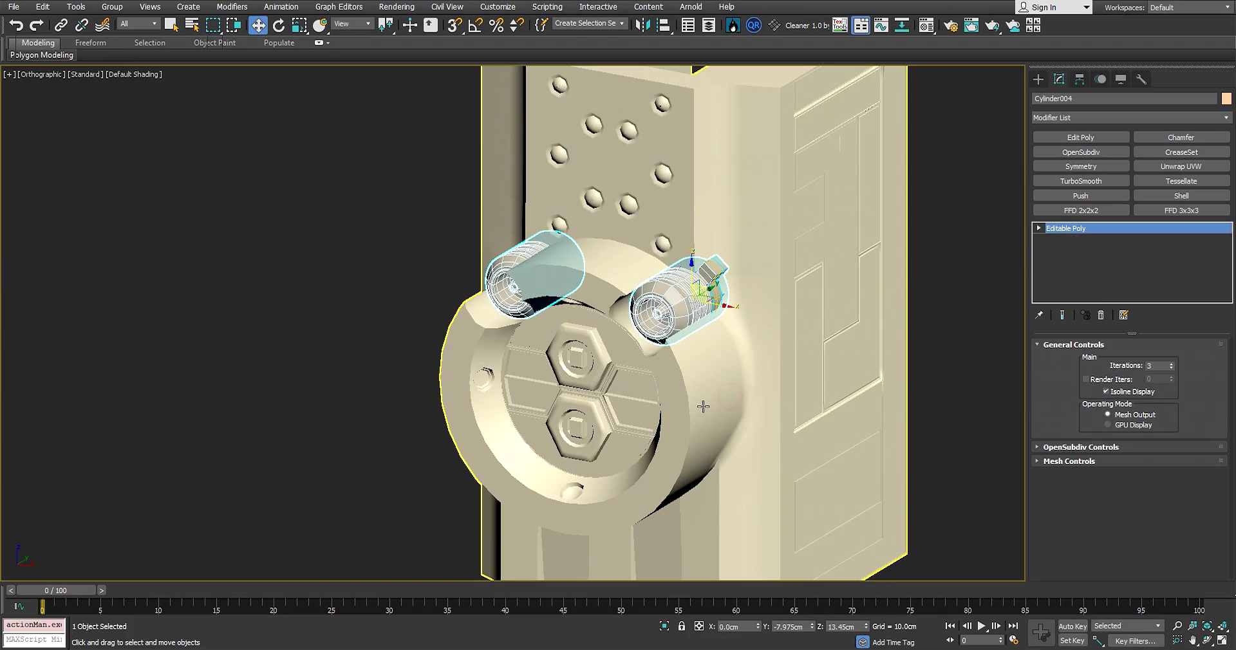
pyautogui.click(668, 394)
pyautogui.scroll(3, 657, 380)
pyautogui.press('q')
pyautogui.scroll(-3, 682, 325)
pyautogui.moveTo(690, 306)
pyautogui.keyDown('alt'); pyautogui.mouseDown(button='middle')
pyautogui.moveTo(633, 314)
pyautogui.moveTo(684, 315)
pyautogui.mouseUp(button='middle'); pyautogui.keyUp('alt')
pyautogui.hotkey('alt', 'q')
pyautogui.moveTo(683, 314); pyautogui.dragTo(983, 301, button='middle')
pyautogui.moveTo(907, 275); pyautogui.dragTo(731, 296, button='middle')
pyautogui.scroll(5, 730, 295)
# Add a Data Channel modifier to the isolated body
pyautogui.click(1094, 118)
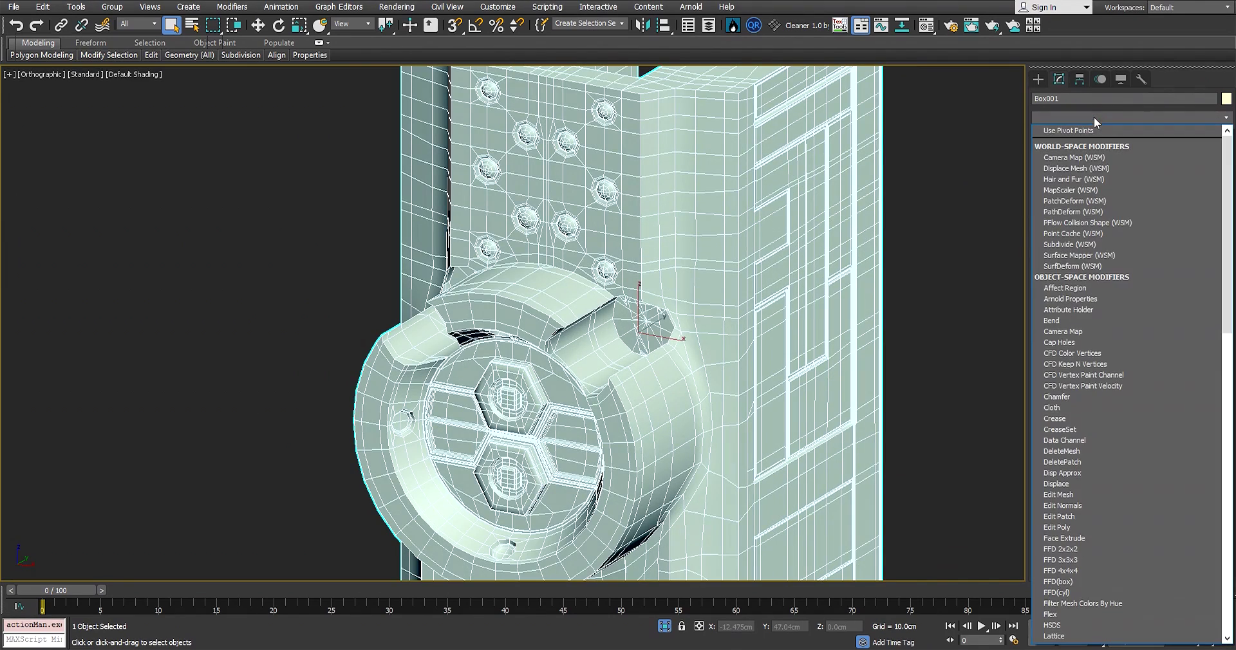
pyautogui.press('d')
pyautogui.press('d')
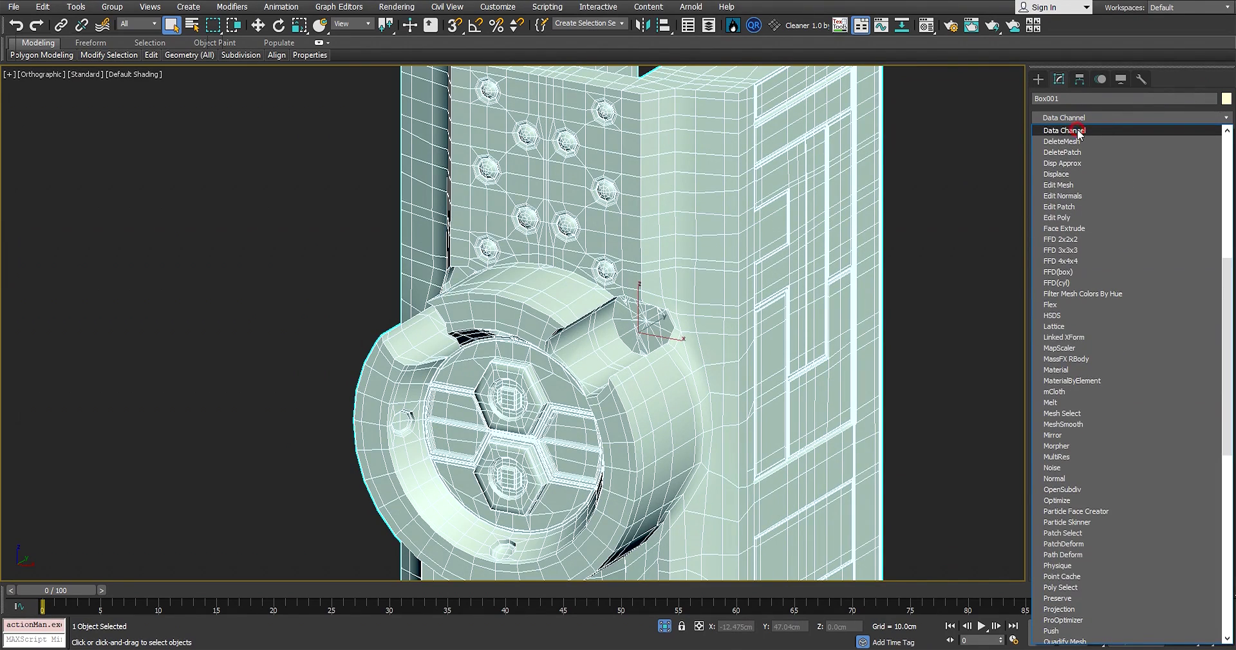
pyautogui.click(1080, 130)
pyautogui.moveTo(663, 289); pyautogui.dragTo(644, 393, button='middle')
pyautogui.scroll(-2, 791, 288)
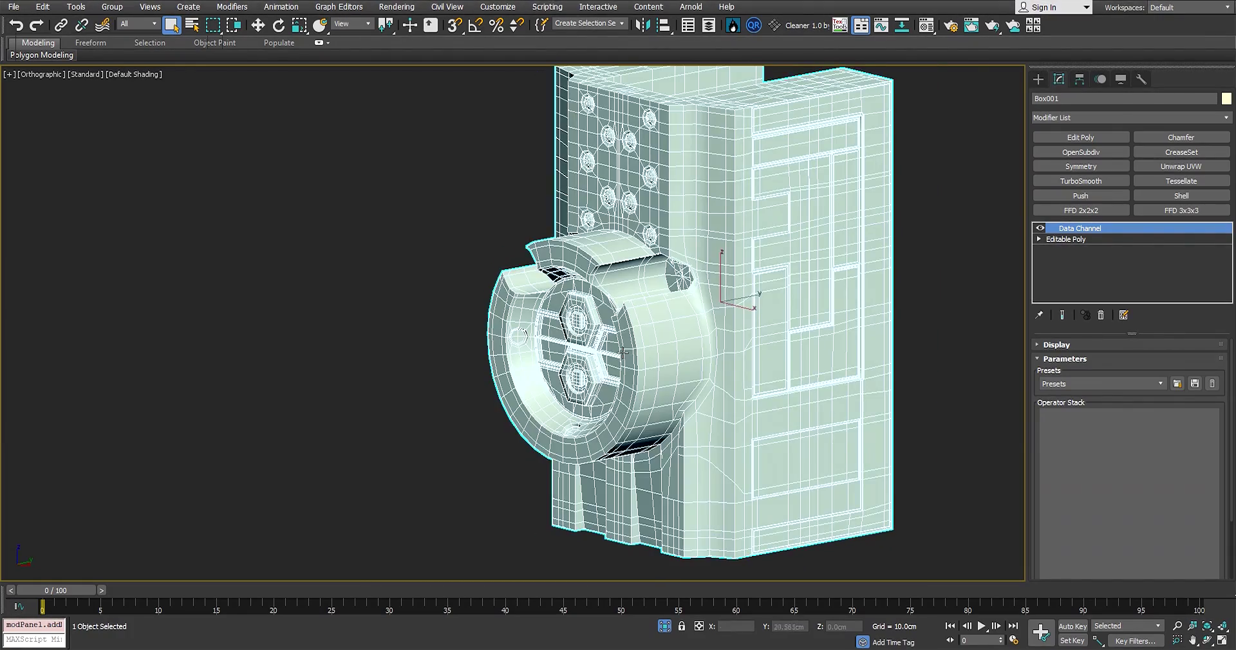
pyautogui.keyDown('alt'); pyautogui.moveTo(755, 225); pyautogui.dragTo(733, 222, button='middle'); pyautogui.keyUp('alt')
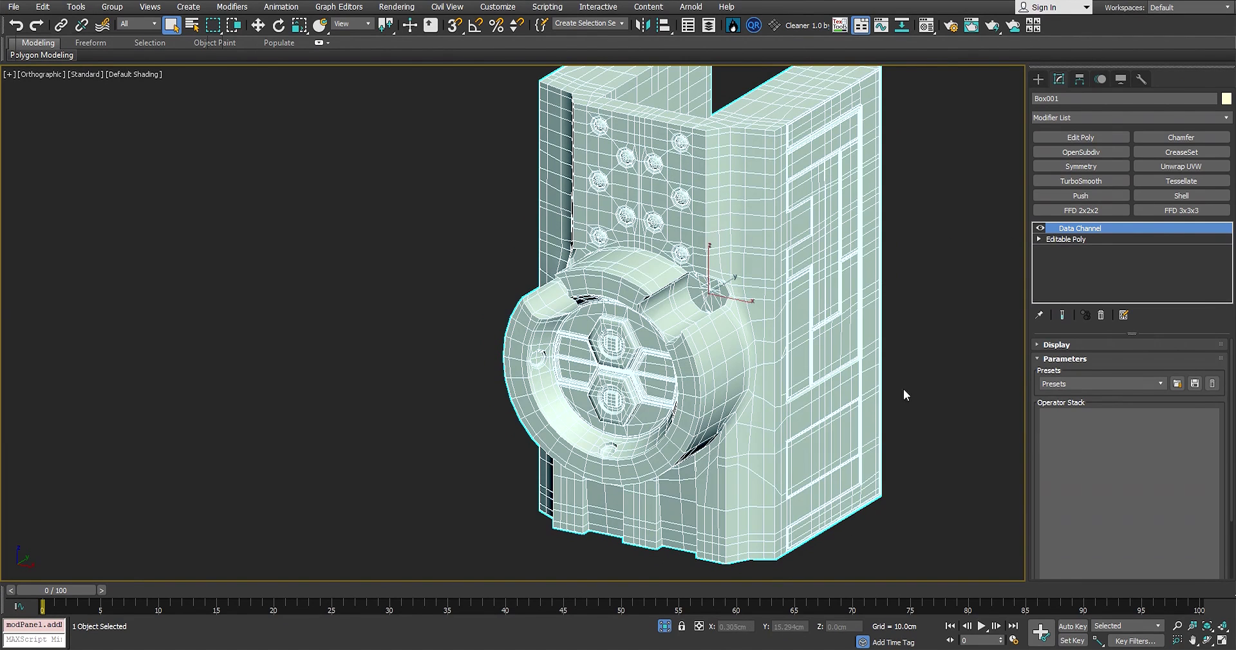
# Load the Auto Edge Crease Weights preset into the body's Data Channel modifier
pyautogui.click(1135, 385)
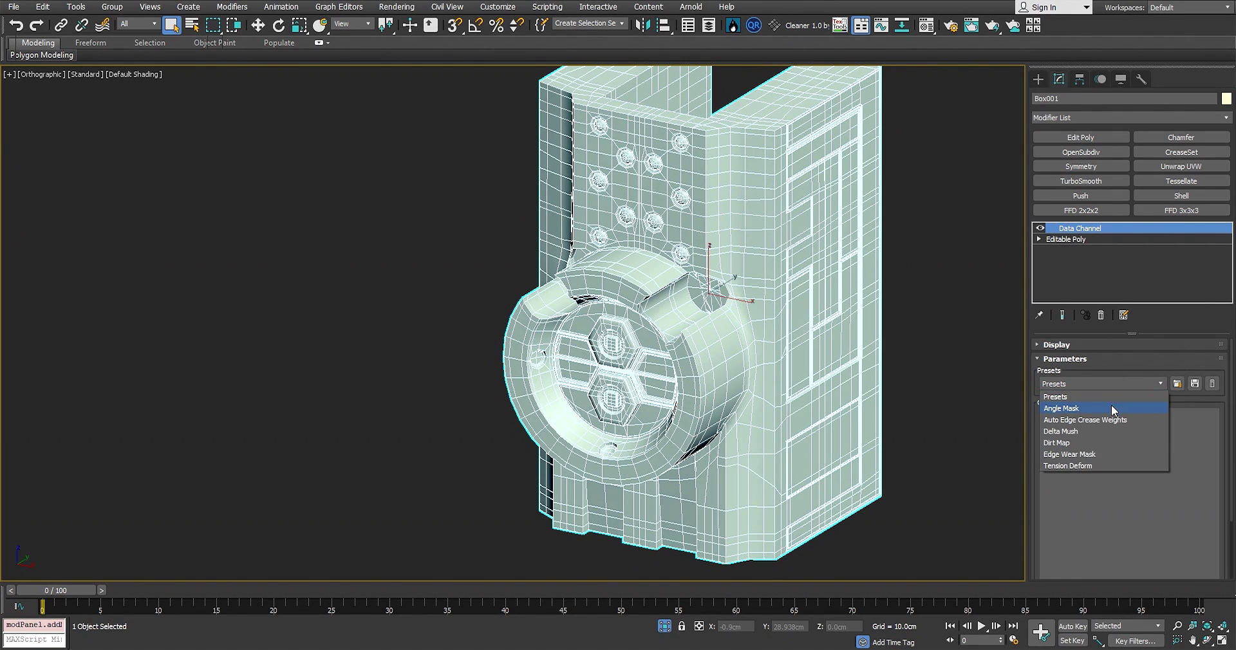
pyautogui.click(1092, 420)
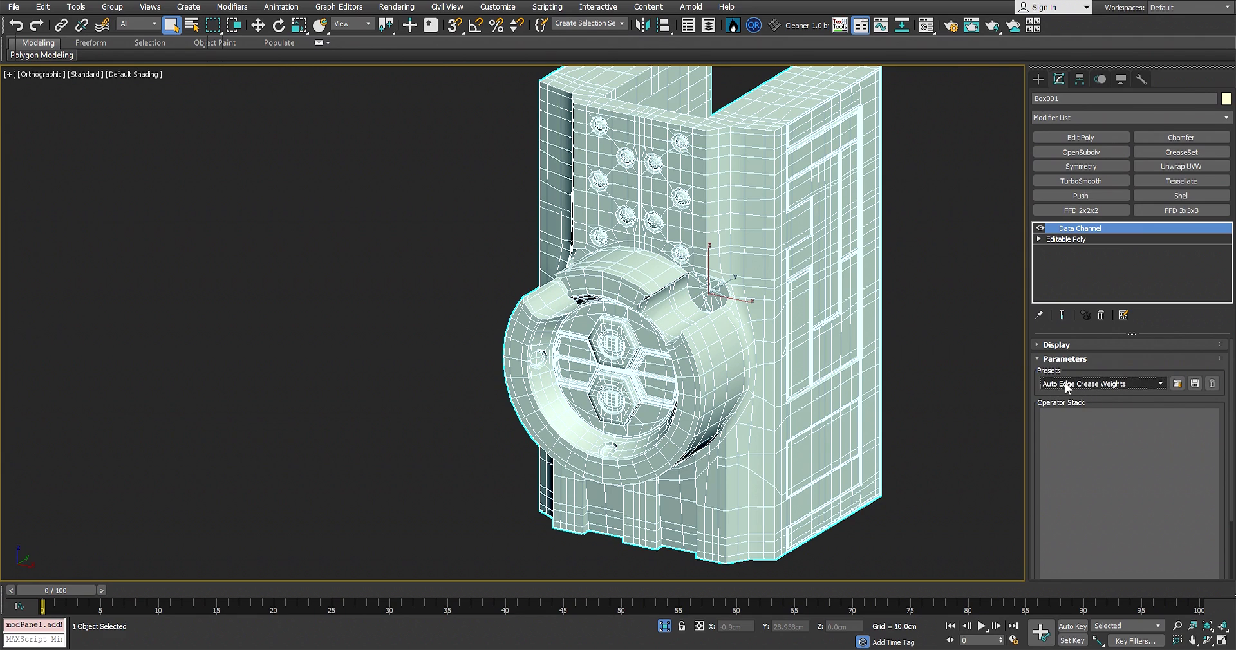
pyautogui.click(1177, 384)
pyautogui.scroll(-3, 1132, 451)
pyautogui.scroll(1, 1072, 376)
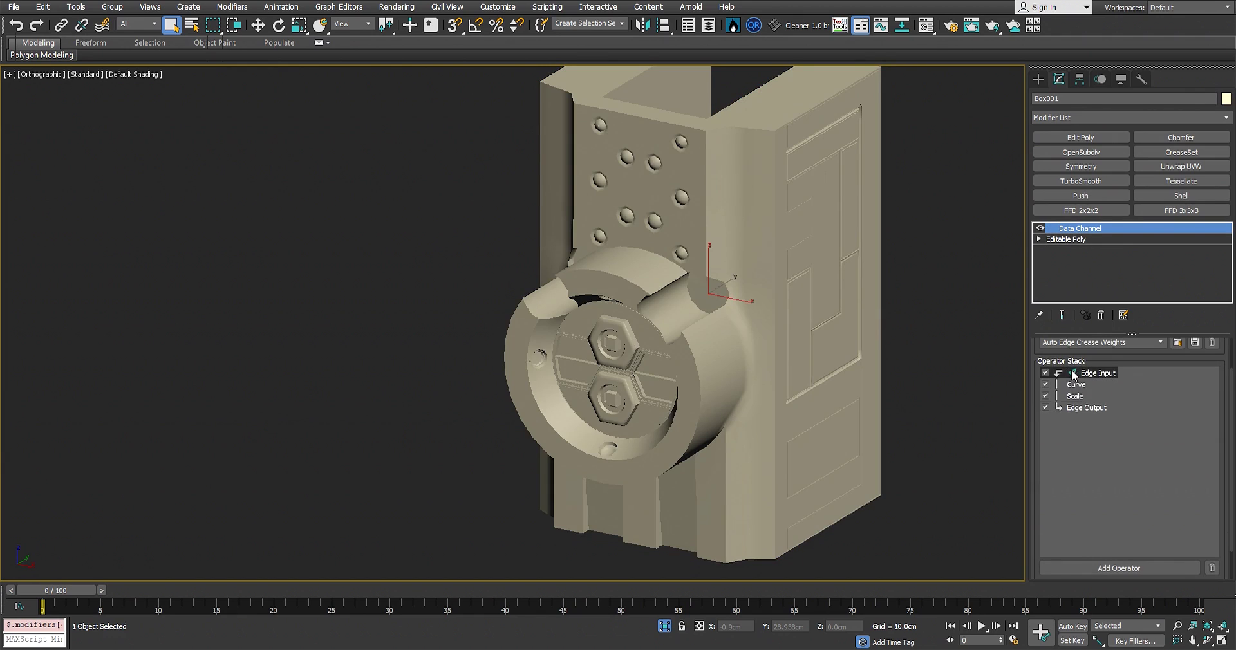
# View the Curve operator's graph, close it and turn off the Data Channel's colour display
pyautogui.click(1077, 386)
pyautogui.scroll(-2, 1137, 478)
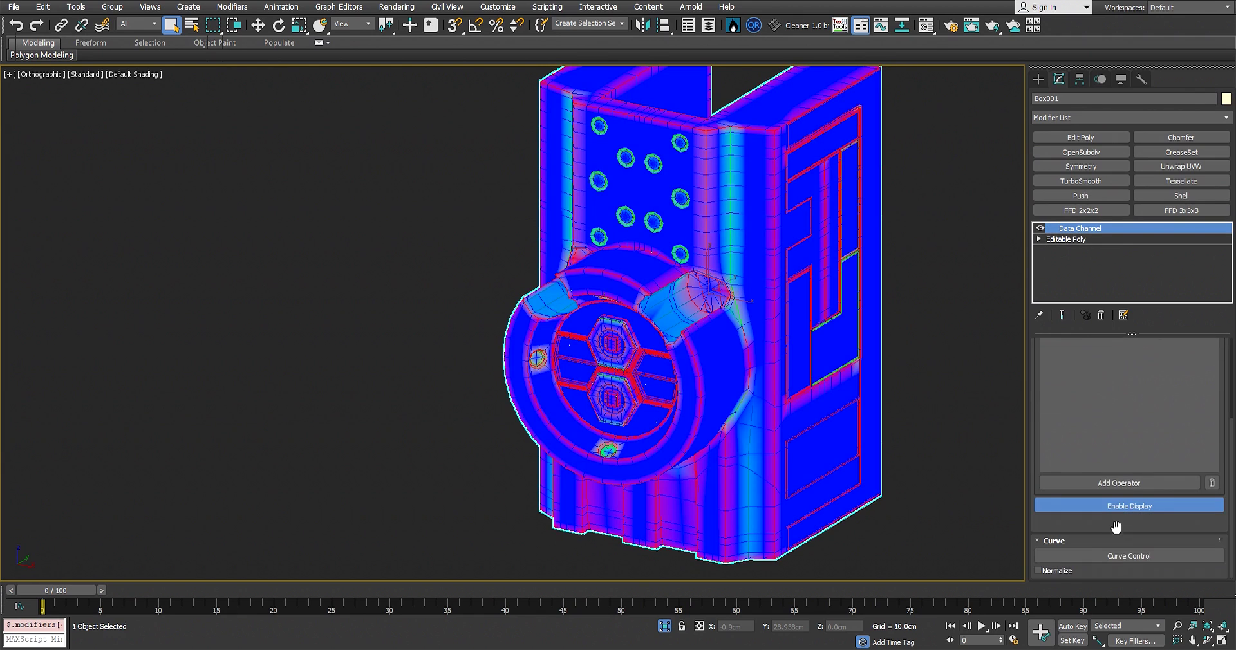
pyautogui.click(1129, 556)
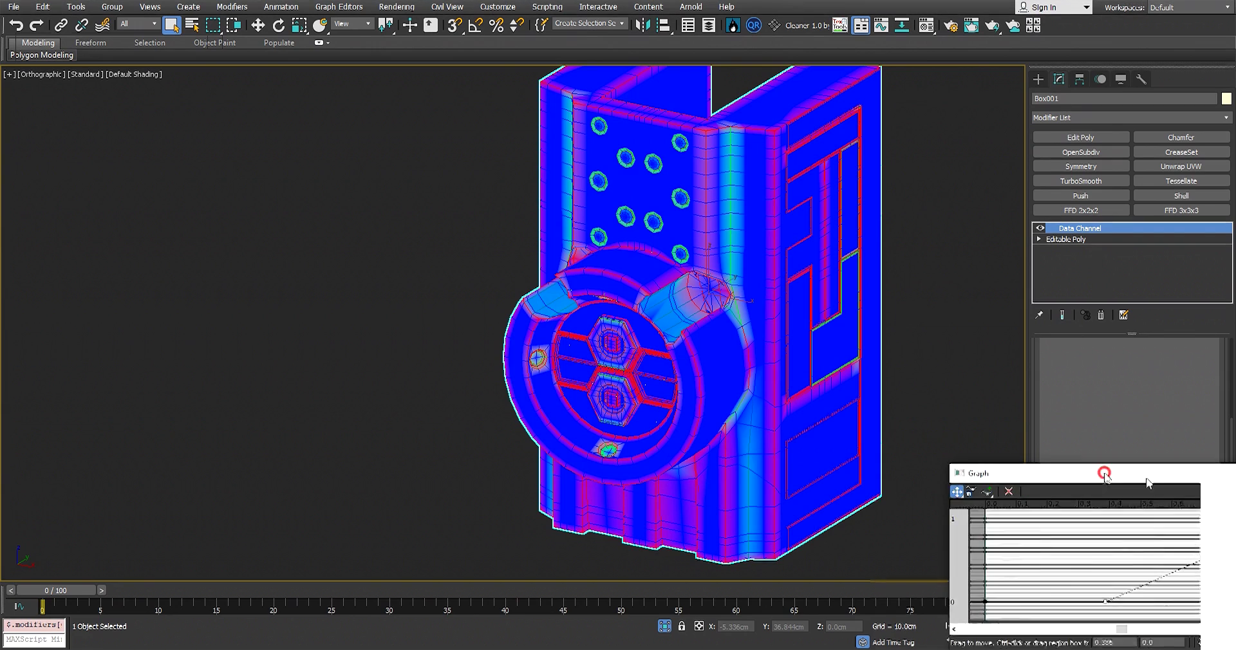
pyautogui.moveTo(1101, 481); pyautogui.dragTo(976, 438)
pyautogui.click(940, 436)
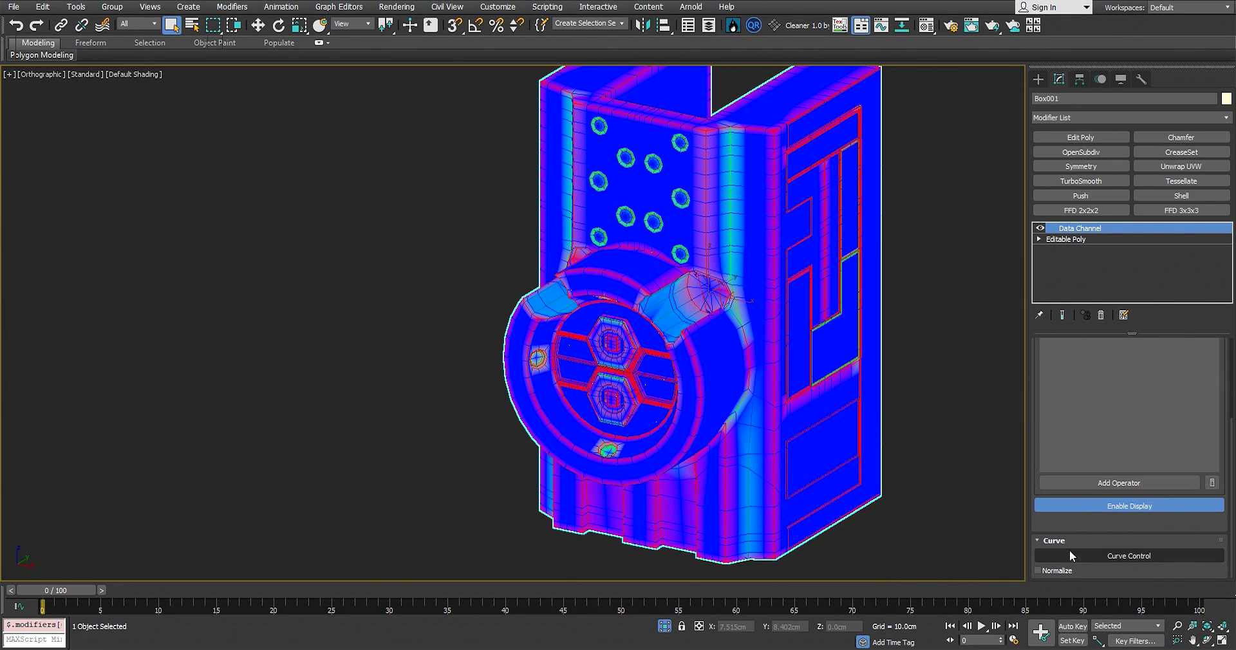
pyautogui.click(1095, 506)
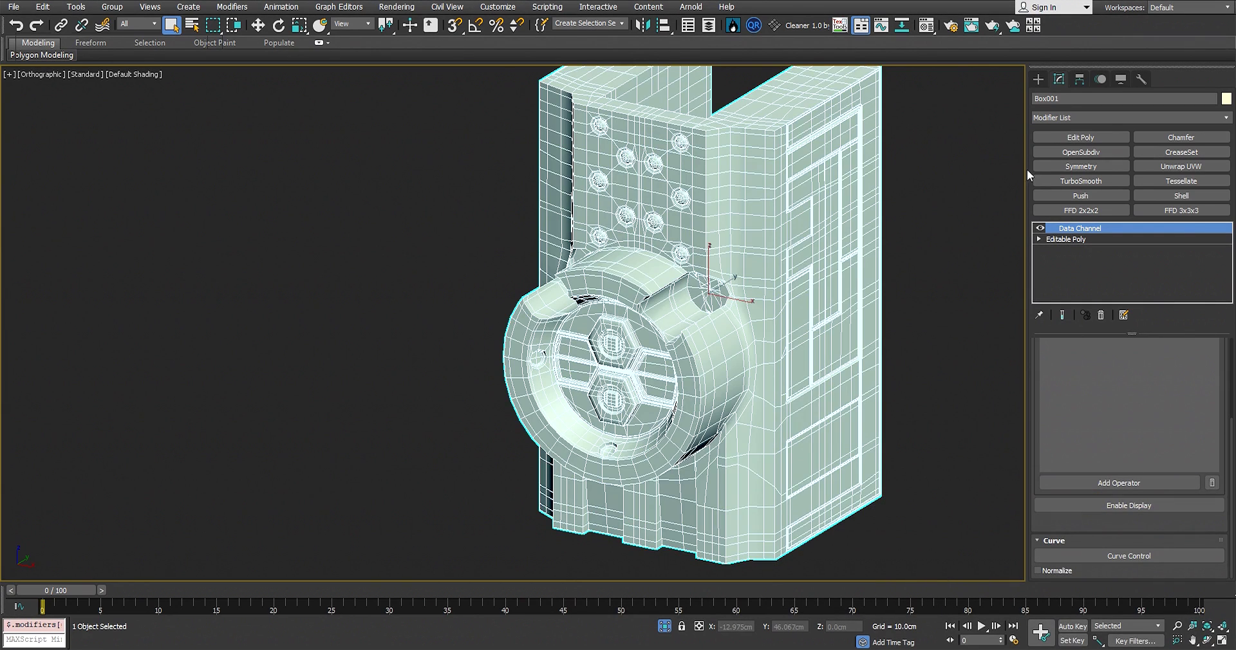
# Add OpenSubdiv above Data Channel, then return to the Data Channel level with the end result shown
pyautogui.click(1088, 152)
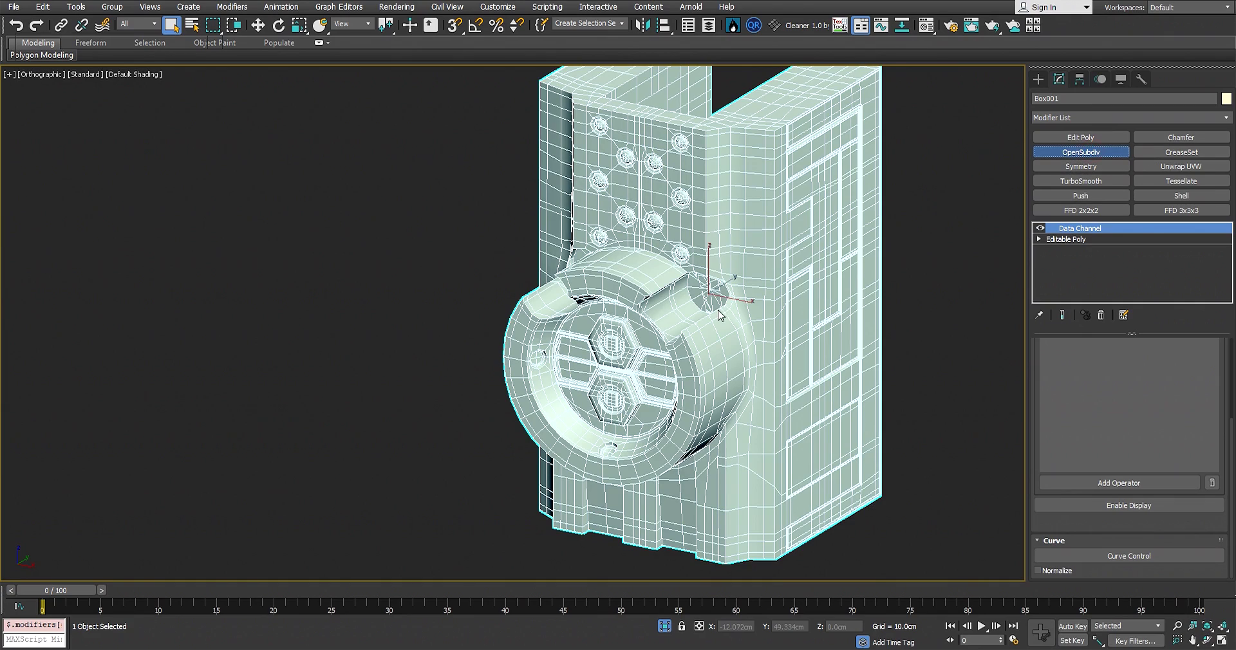
pyautogui.scroll(2, 817, 275)
pyautogui.keyDown('alt'); pyautogui.moveTo(820, 284); pyautogui.dragTo(1003, 259, button='middle'); pyautogui.keyUp('alt')
pyautogui.click(1080, 240)
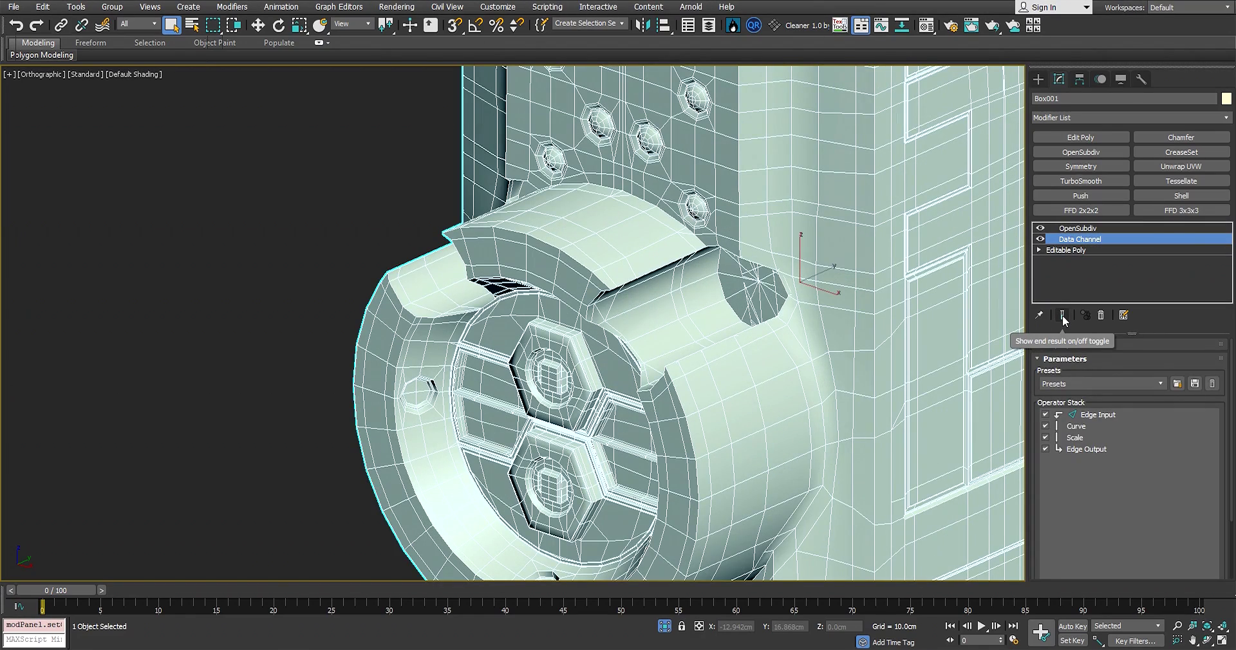
pyautogui.click(1064, 314)
pyautogui.scroll(-2, 792, 315)
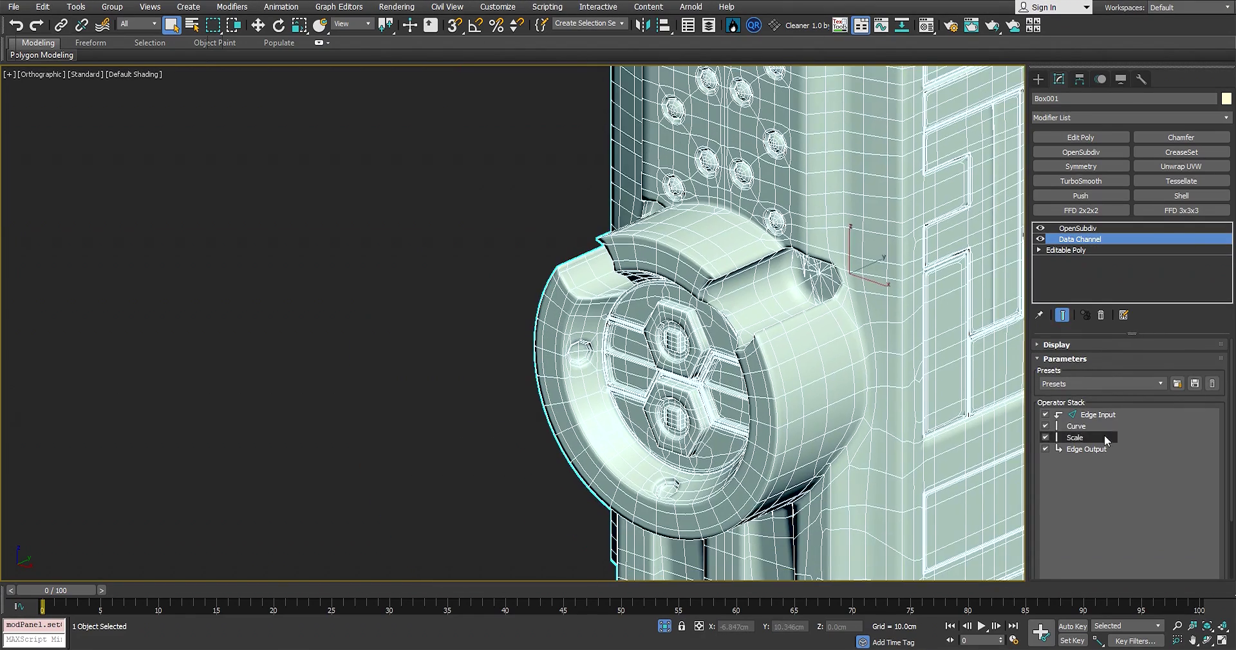
# Open the Curve operator's graph and hide the wireframe edges on the smoothed body
pyautogui.click(1088, 427)
pyautogui.scroll(-3, 1107, 469)
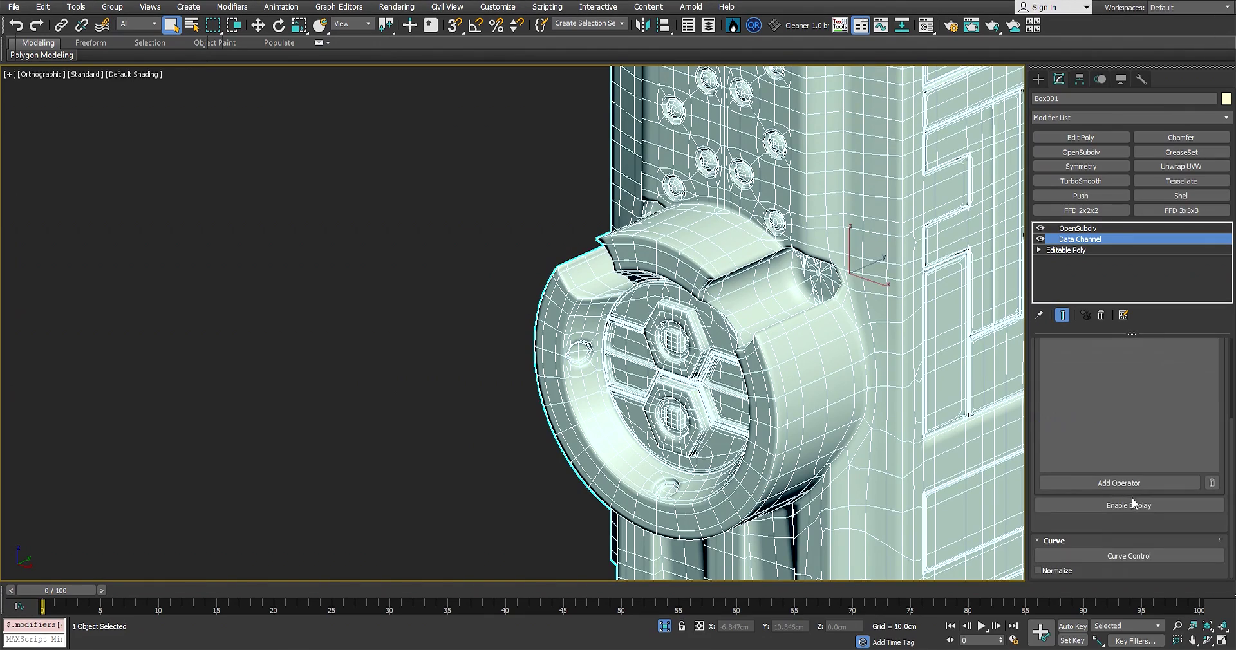
pyautogui.click(1114, 555)
pyautogui.moveTo(728, 310); pyautogui.dragTo(473, 309, button='middle')
pyautogui.keyDown('alt'); pyautogui.moveTo(473, 309); pyautogui.dragTo(563, 296, button='middle'); pyautogui.keyUp('alt')
pyautogui.scroll(2, 534, 352)
pyautogui.press('F4')
# Examine the smoothed round studs on the front plate up close and move the curve graph clear of them
pyautogui.scroll(-2, 534, 353)
pyautogui.keyDown('alt'); pyautogui.moveTo(533, 352); pyautogui.dragTo(523, 325, button='middle'); pyautogui.keyUp('alt')
pyautogui.scroll(6, 561, 209)
pyautogui.scroll(-2, 560, 217)
pyautogui.moveTo(560, 217); pyautogui.dragTo(599, 254, button='middle')
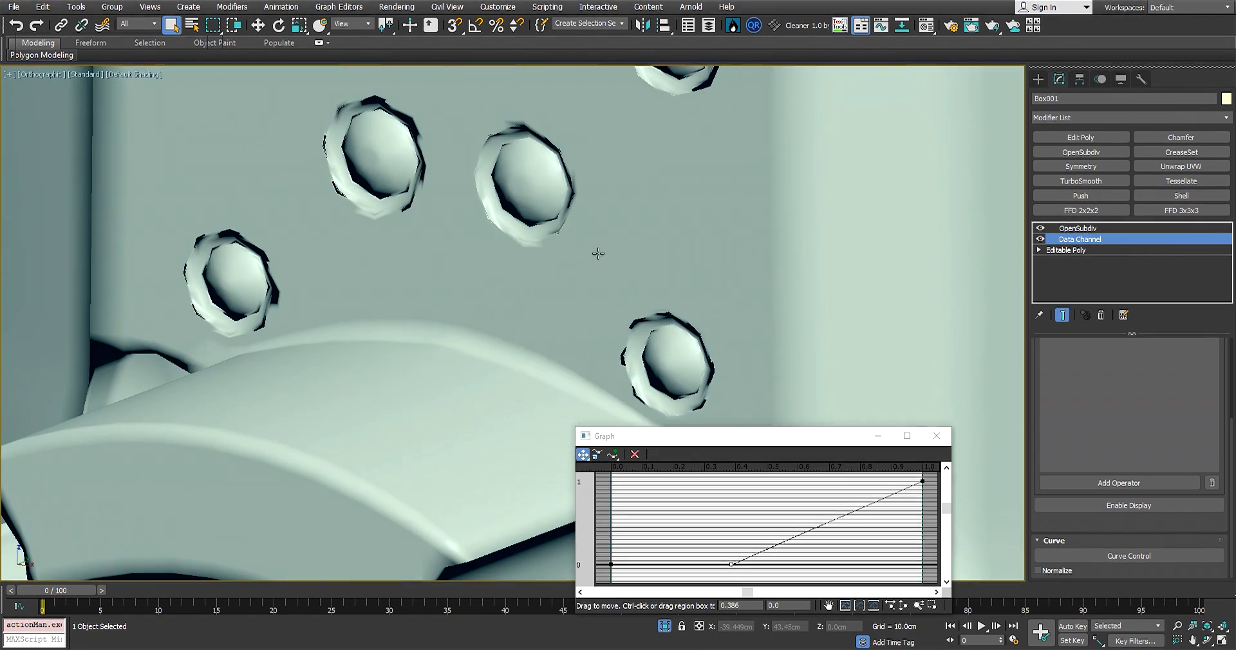
pyautogui.scroll(2, 473, 153)
pyautogui.moveTo(473, 153); pyautogui.dragTo(508, 178, button='middle')
pyautogui.scroll(-2, 486, 170)
pyautogui.scroll(-2, 621, 241)
pyautogui.moveTo(621, 240); pyautogui.dragTo(626, 302, button='middle')
pyautogui.moveTo(695, 438); pyautogui.dragTo(802, 318)
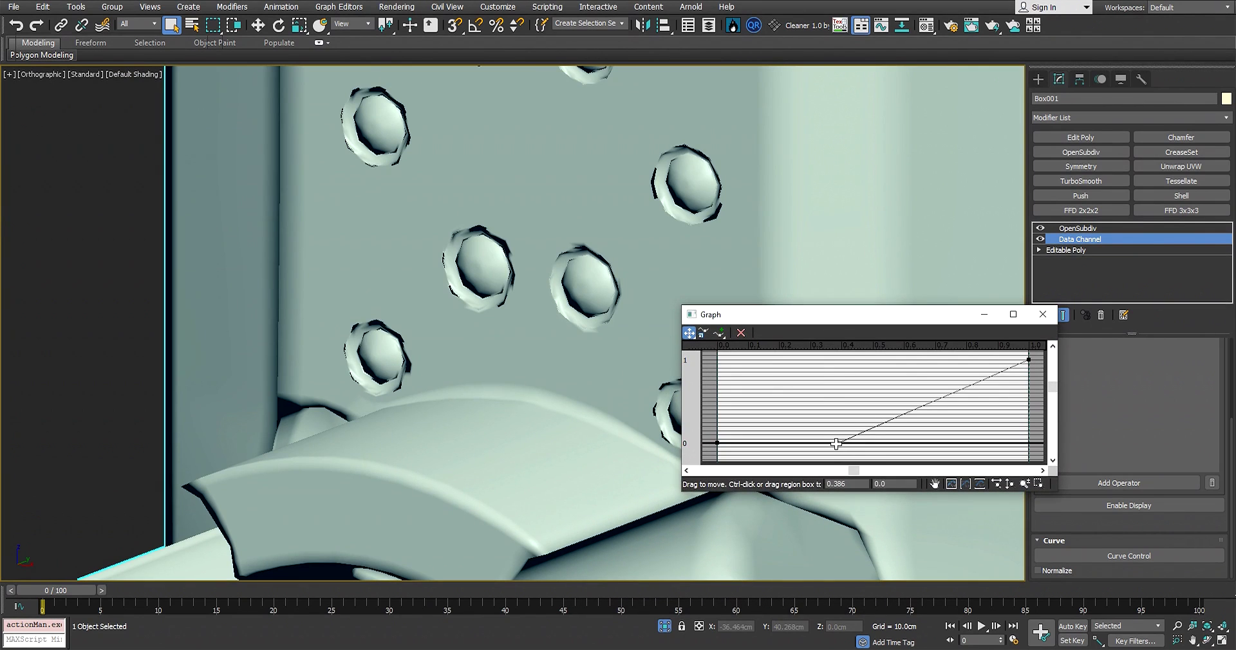
# Move the middle point of the crease curve along the zero line to about 0.685, checking its effect on the smoothed studs
pyautogui.moveTo(836, 443); pyautogui.dragTo(916, 442)
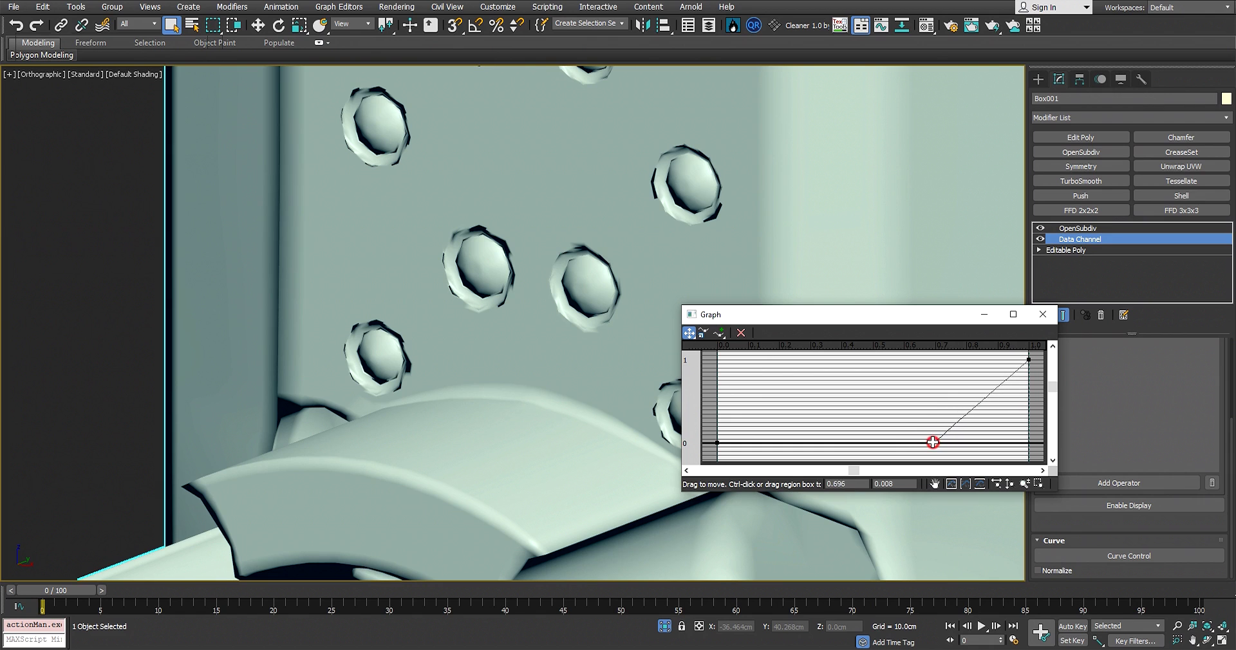
pyautogui.scroll(-10, 564, 292)
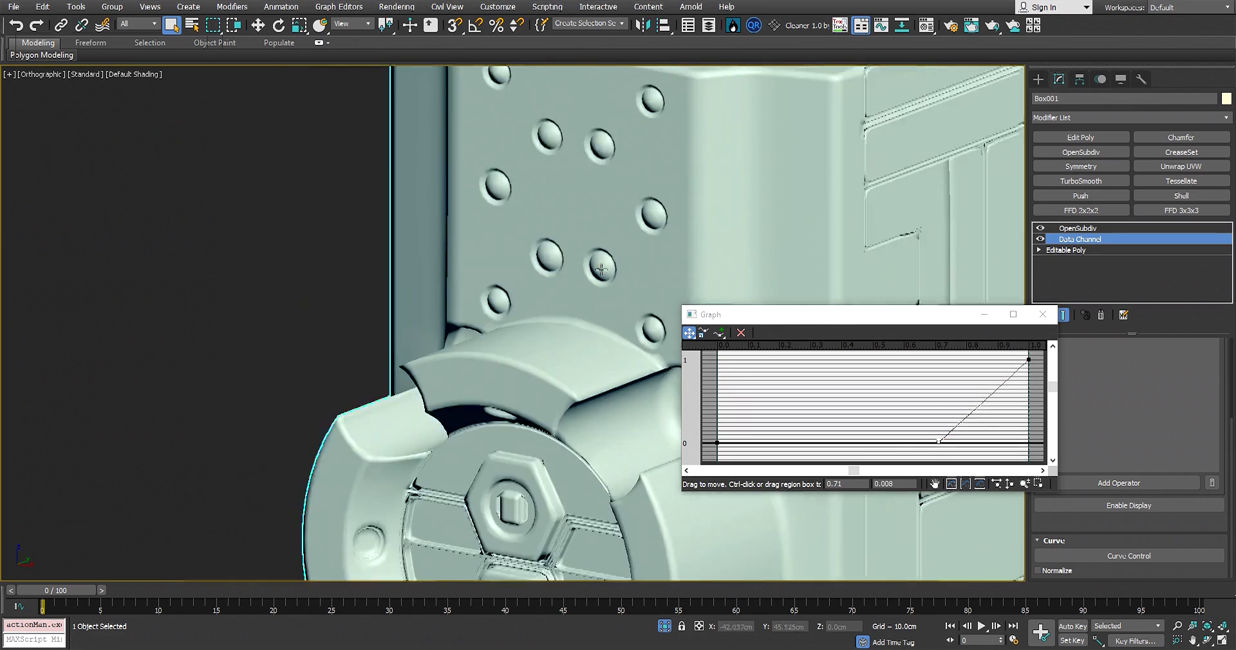
pyautogui.keyDown('alt'); pyautogui.moveTo(539, 253); pyautogui.dragTo(569, 195, button='middle'); pyautogui.keyUp('alt')
pyautogui.scroll(15, 569, 195)
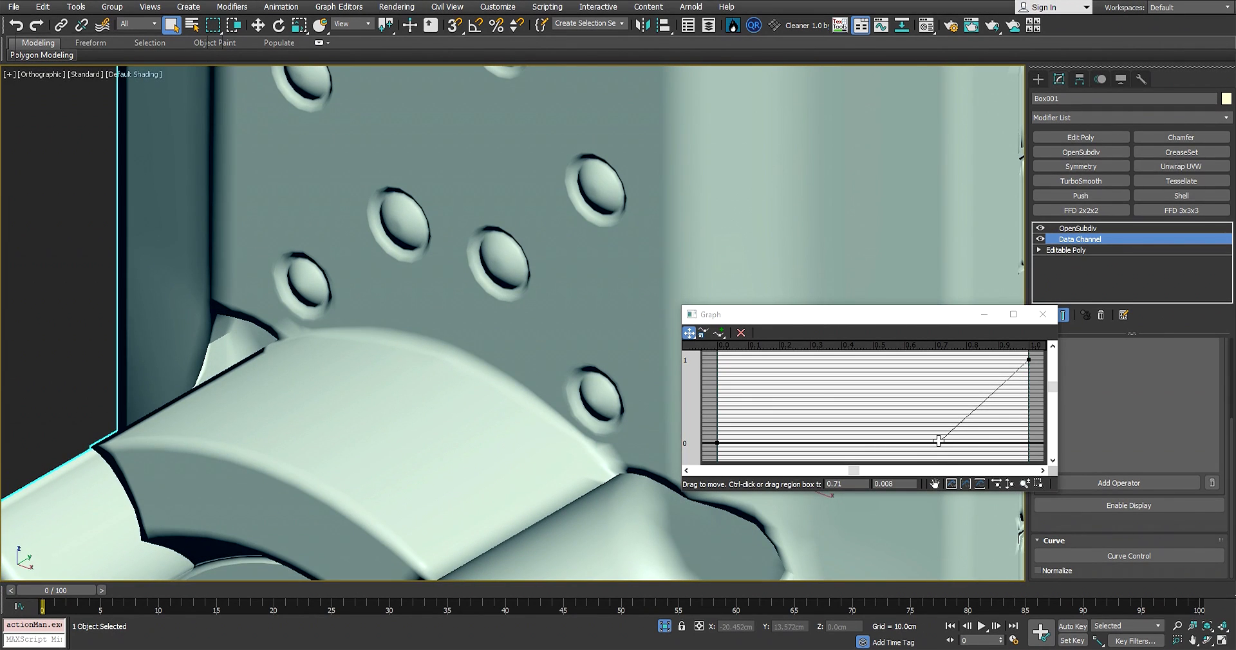
pyautogui.click(948, 438)
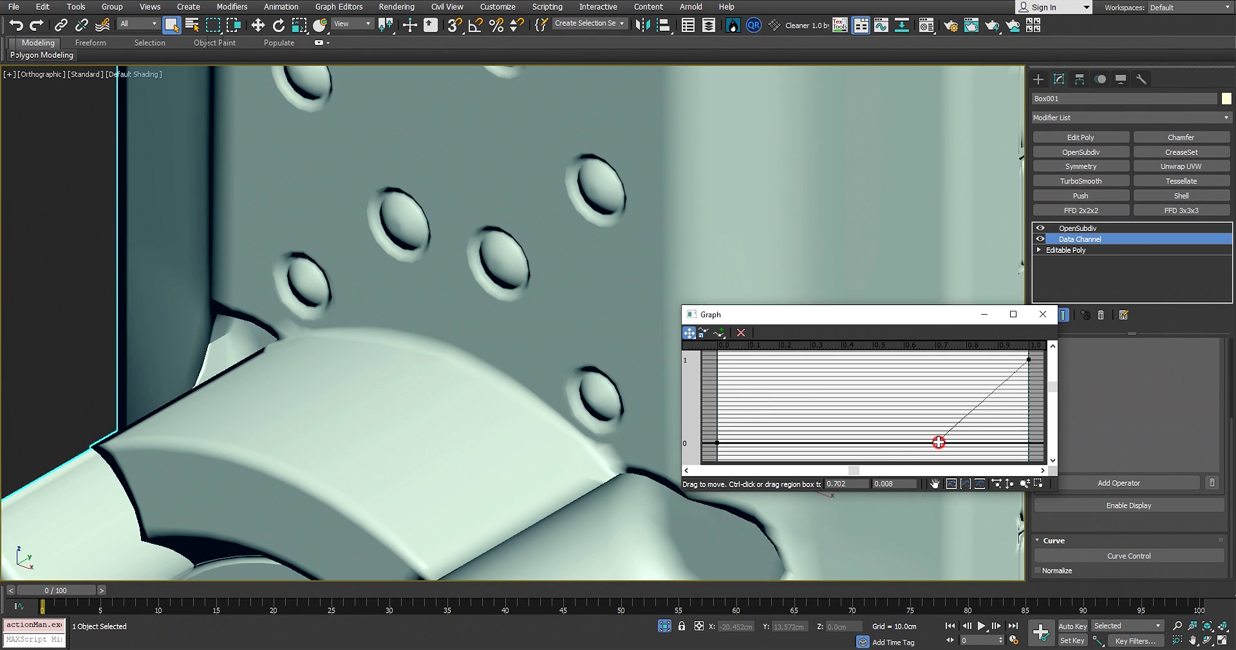
pyautogui.moveTo(939, 442)
pyautogui.mouseDown()
pyautogui.moveTo(910, 442)
pyautogui.moveTo(930, 442)
pyautogui.mouseUp()
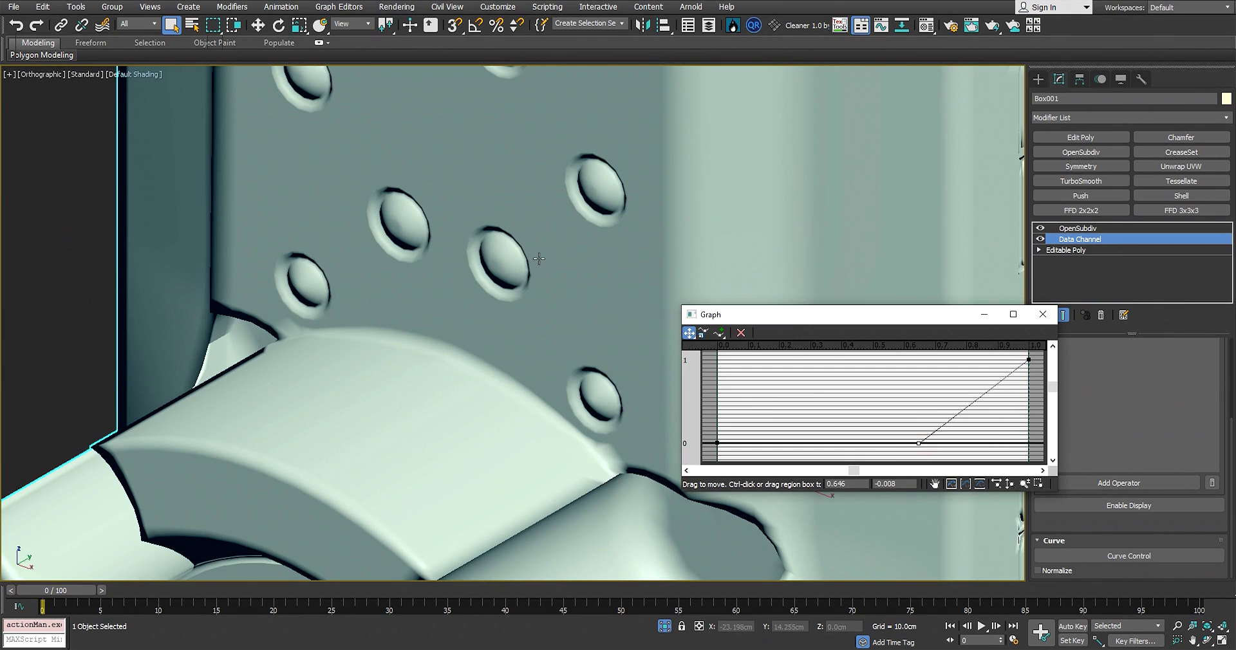
pyautogui.click(500, 323)
pyautogui.moveTo(918, 441); pyautogui.dragTo(931, 442)
# Examine the smoothed inset panels, bolts and groove corners on the round housing up close, and close the curve graph
pyautogui.scroll(-5, 548, 315)
pyautogui.moveTo(547, 315); pyautogui.dragTo(540, 264, button='middle')
pyautogui.scroll(8, 535, 251)
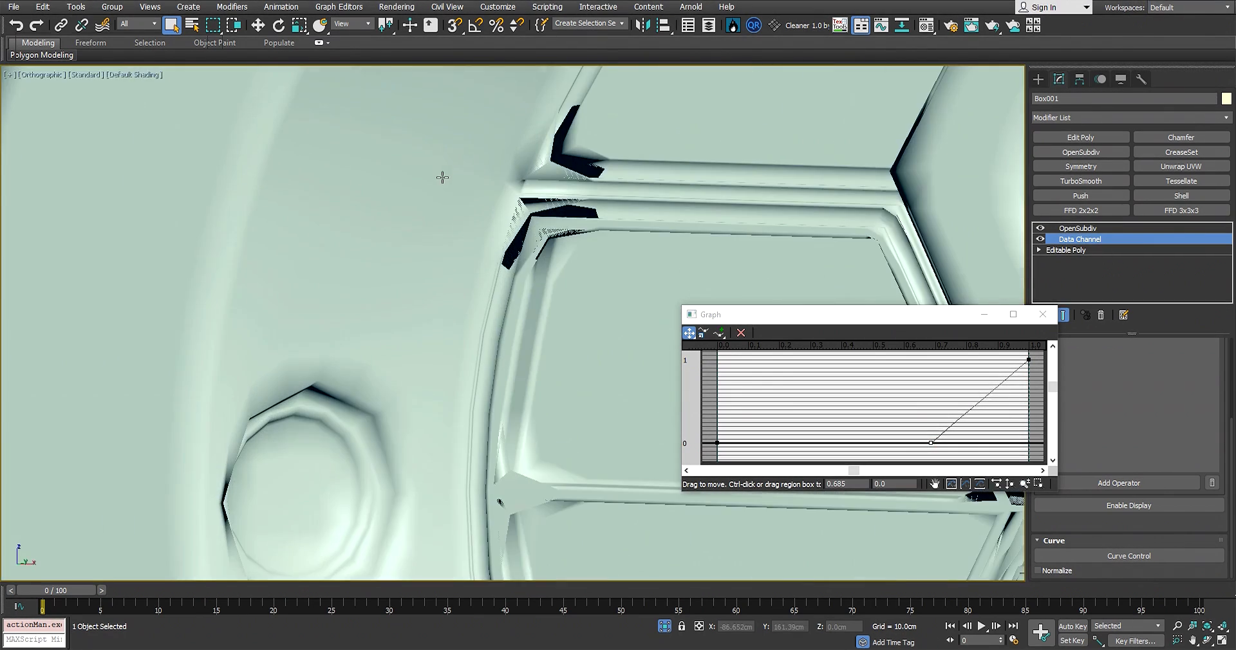
pyautogui.scroll(-6, 526, 243)
pyautogui.keyDown('alt'); pyautogui.moveTo(532, 241); pyautogui.dragTo(495, 198, button='middle'); pyautogui.keyUp('alt')
pyautogui.scroll(7, 419, 196)
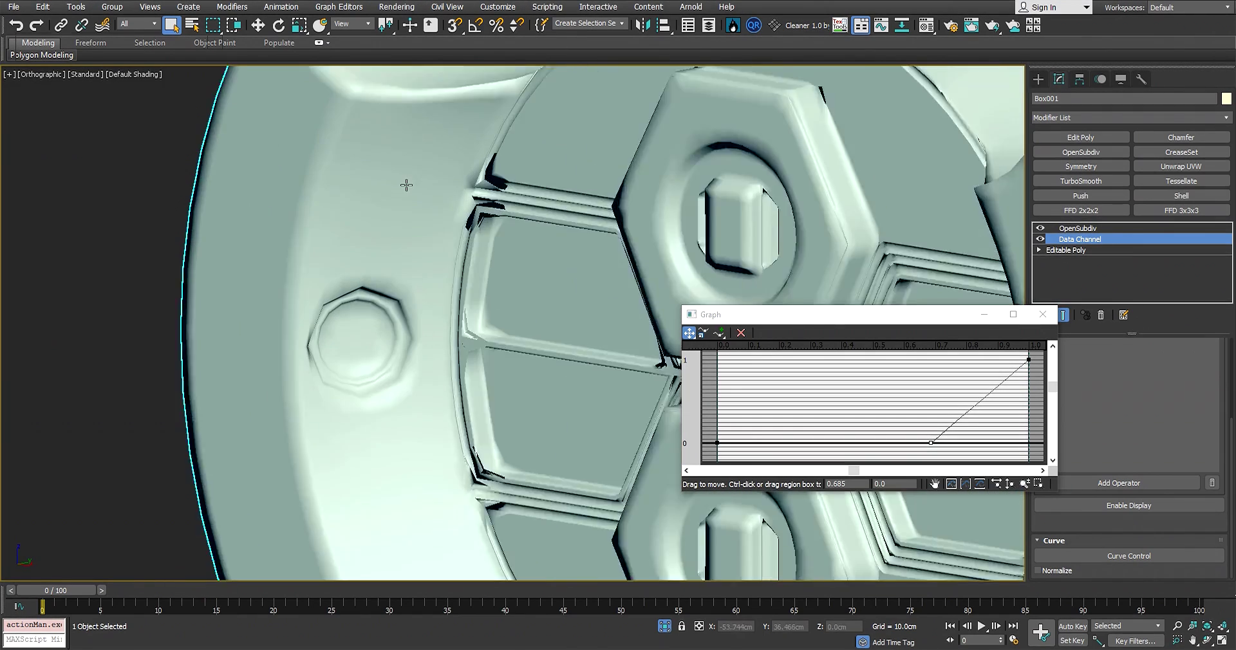
pyautogui.scroll(-3, 549, 241)
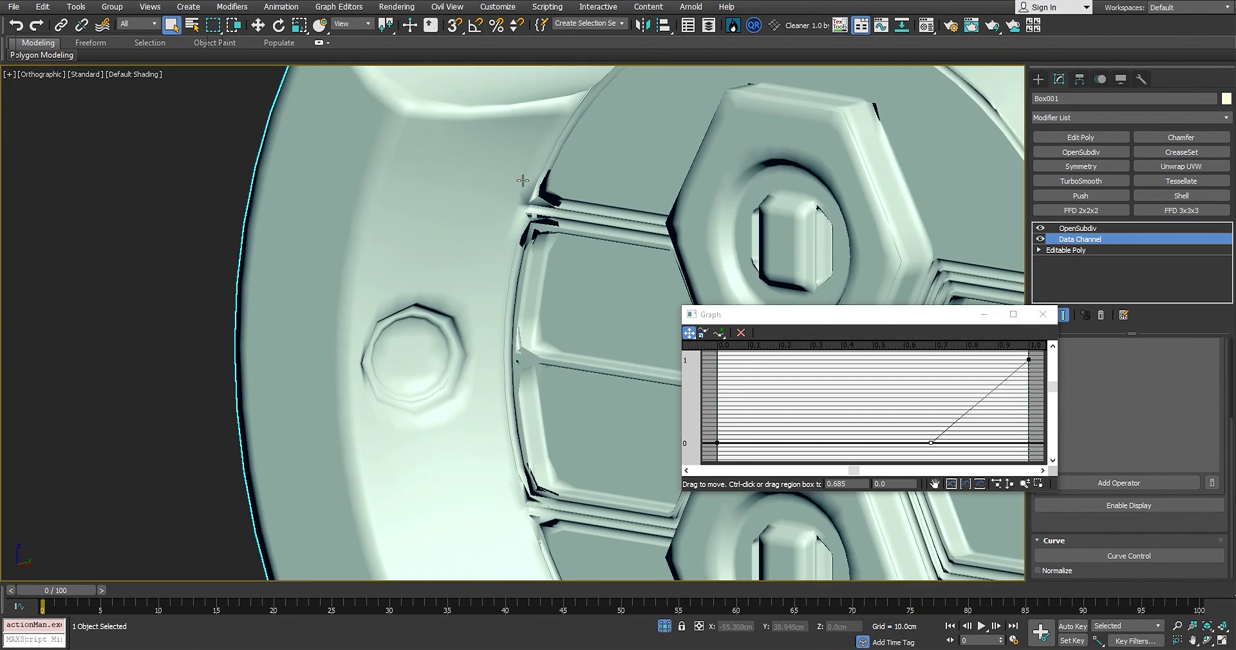
pyautogui.scroll(-2, 523, 180)
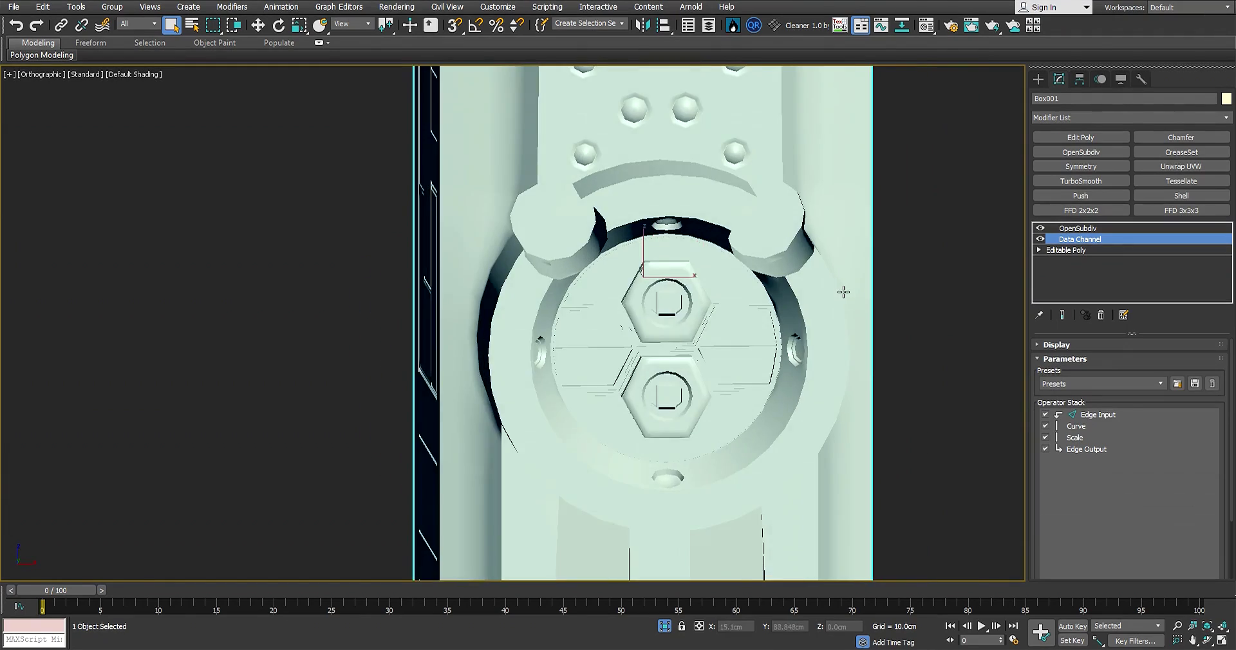
# Add an Edit Poly modifier above Data Channel and enter edge selection with the wireframe edges shown
pyautogui.keyDown('alt'); pyautogui.moveTo(843, 291); pyautogui.dragTo(765, 344, button='middle'); pyautogui.keyUp('alt')
pyautogui.scroll(4, 653, 330)
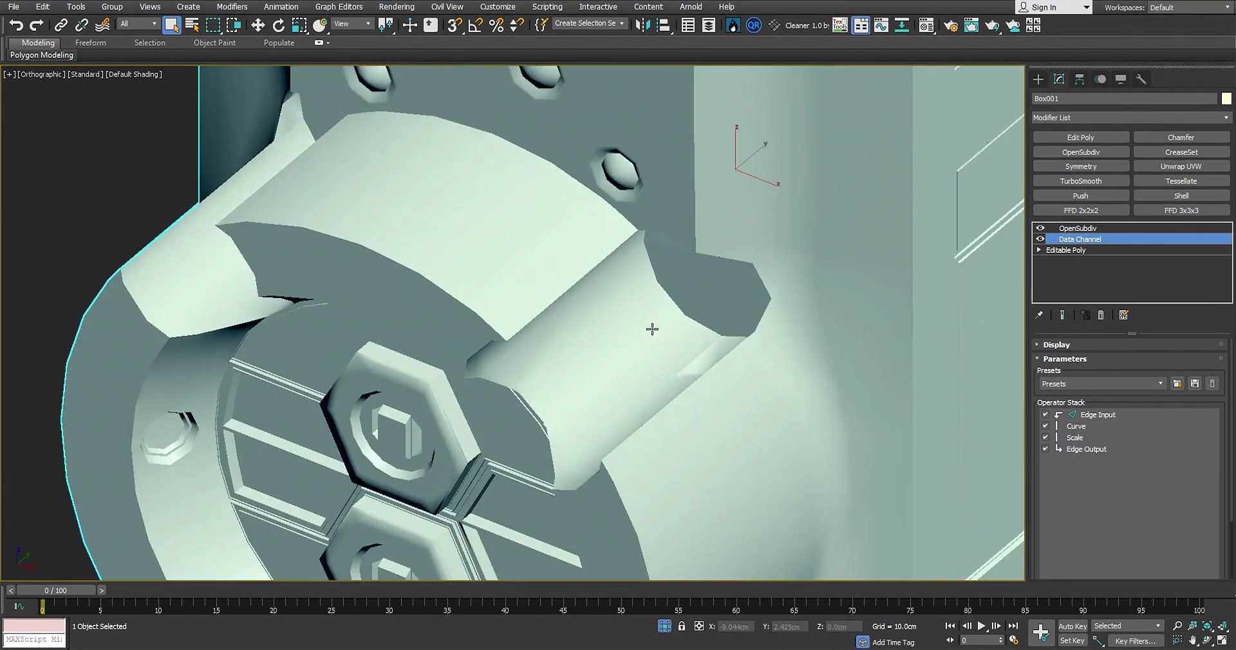
pyautogui.scroll(-4, 652, 329)
pyautogui.click(1082, 138)
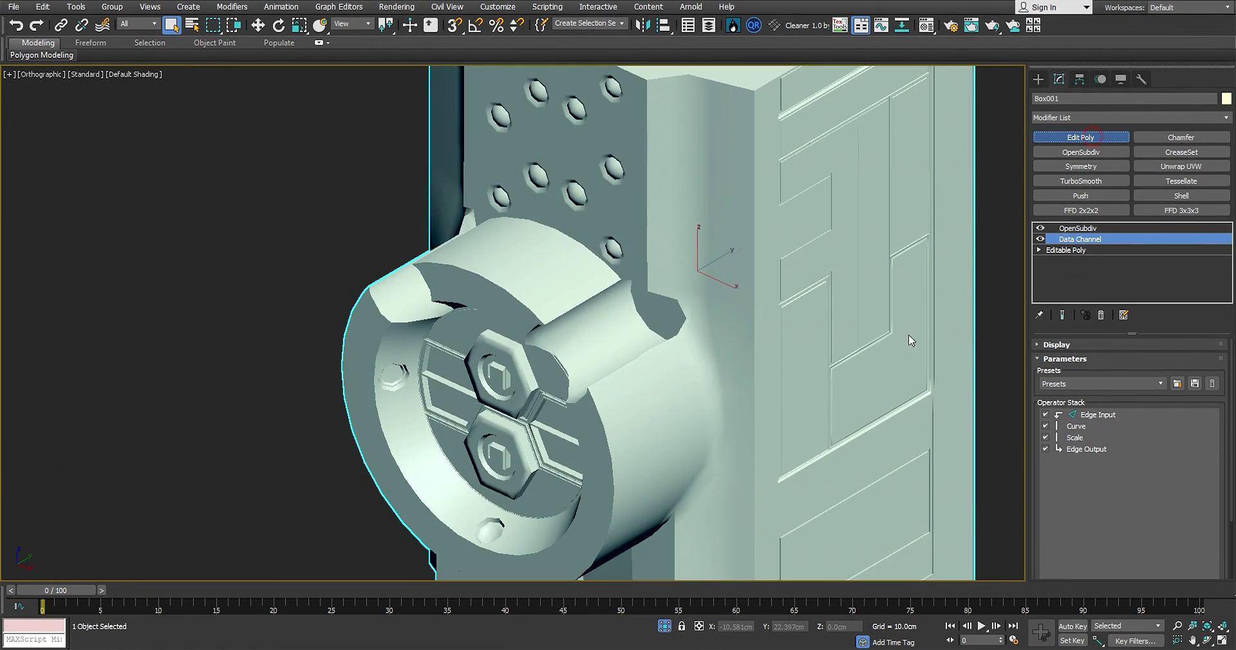
pyautogui.scroll(3, 799, 357)
pyautogui.moveTo(799, 357); pyautogui.dragTo(764, 221, button='middle')
pyautogui.press('2')
pyautogui.scroll(-3, 839, 353)
pyautogui.press('F4')
pyautogui.scroll(3, 814, 331)
pyautogui.scroll(-3, 814, 331)
# Select the loop of short diagonal edges at the top side panel's upper corner nearest the round housing
pyautogui.scroll(5, 764, 221)
pyautogui.scroll(2, 658, 127)
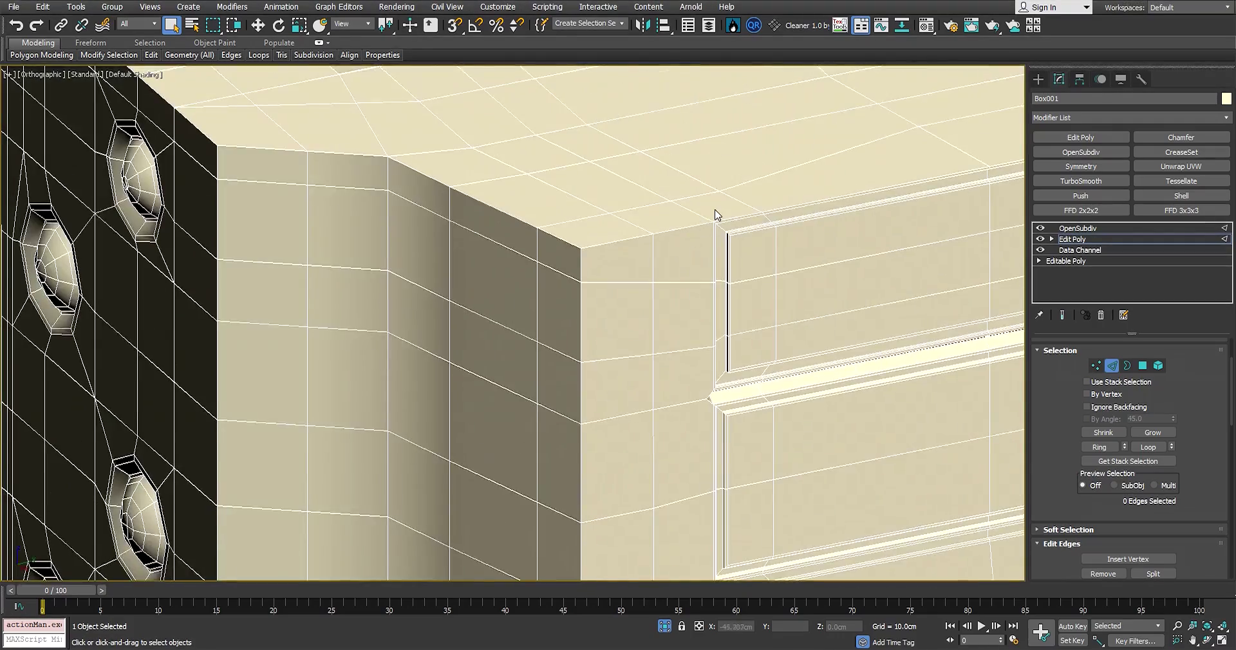
pyautogui.scroll(3, 715, 213)
pyautogui.click(737, 266)
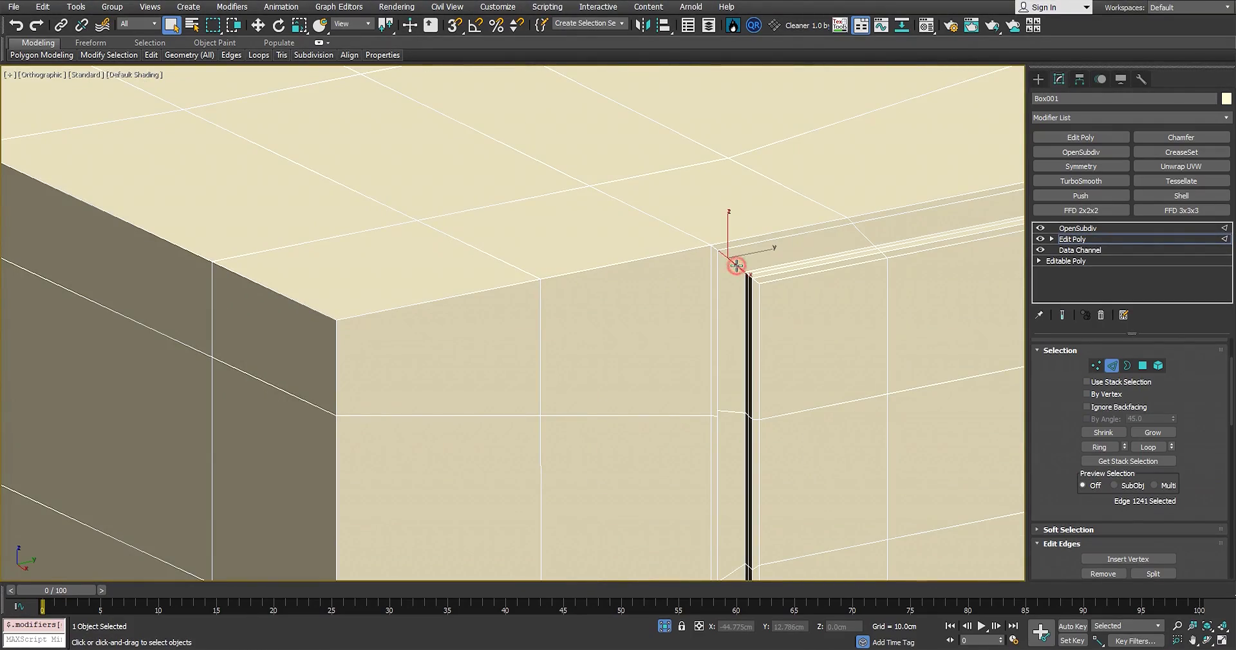
pyautogui.doubleClick(735, 264)
pyautogui.scroll(-3, 736, 264)
pyautogui.keyDown('alt'); pyautogui.moveTo(735, 264); pyautogui.dragTo(702, 264, button='middle'); pyautogui.keyUp('alt')
pyautogui.moveTo(904, 295); pyautogui.dragTo(655, 265, button='middle')
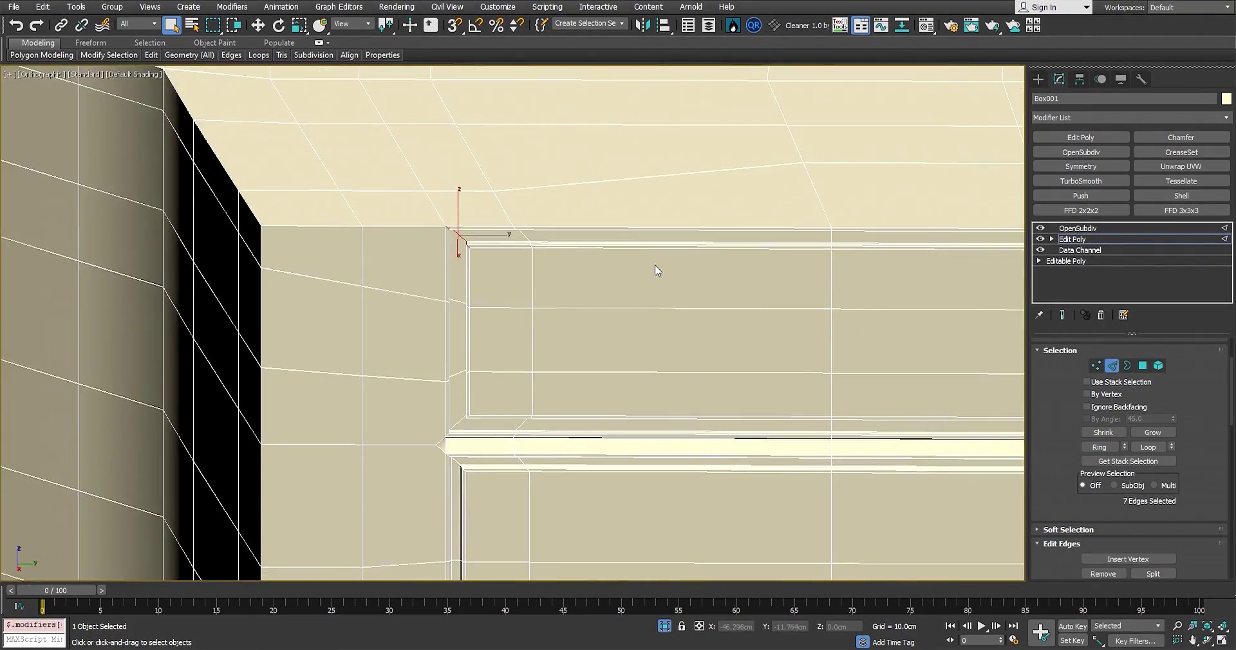
# Add the diagonal edges at the top side panel's far upper corner to the selection
pyautogui.scroll(-3, 655, 264)
pyautogui.moveTo(918, 260); pyautogui.dragTo(609, 249, button='middle')
pyautogui.scroll(5, 886, 253)
pyautogui.moveTo(886, 255); pyautogui.dragTo(471, 248, button='middle')
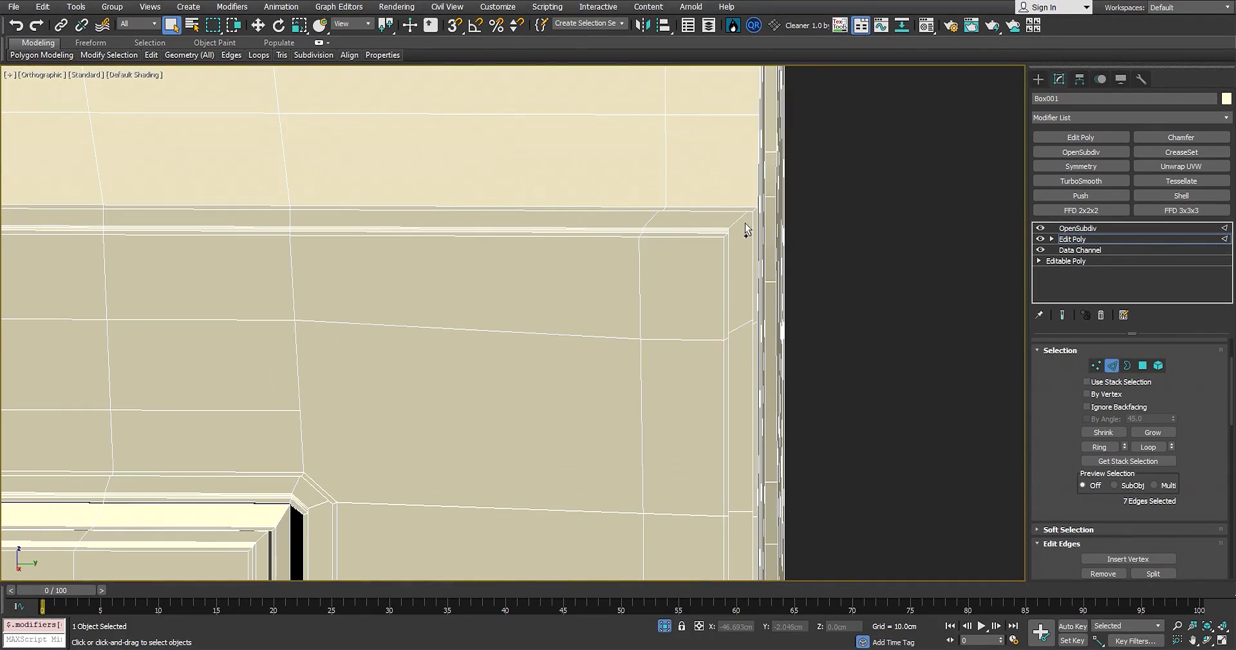
pyautogui.scroll(-5, 744, 217)
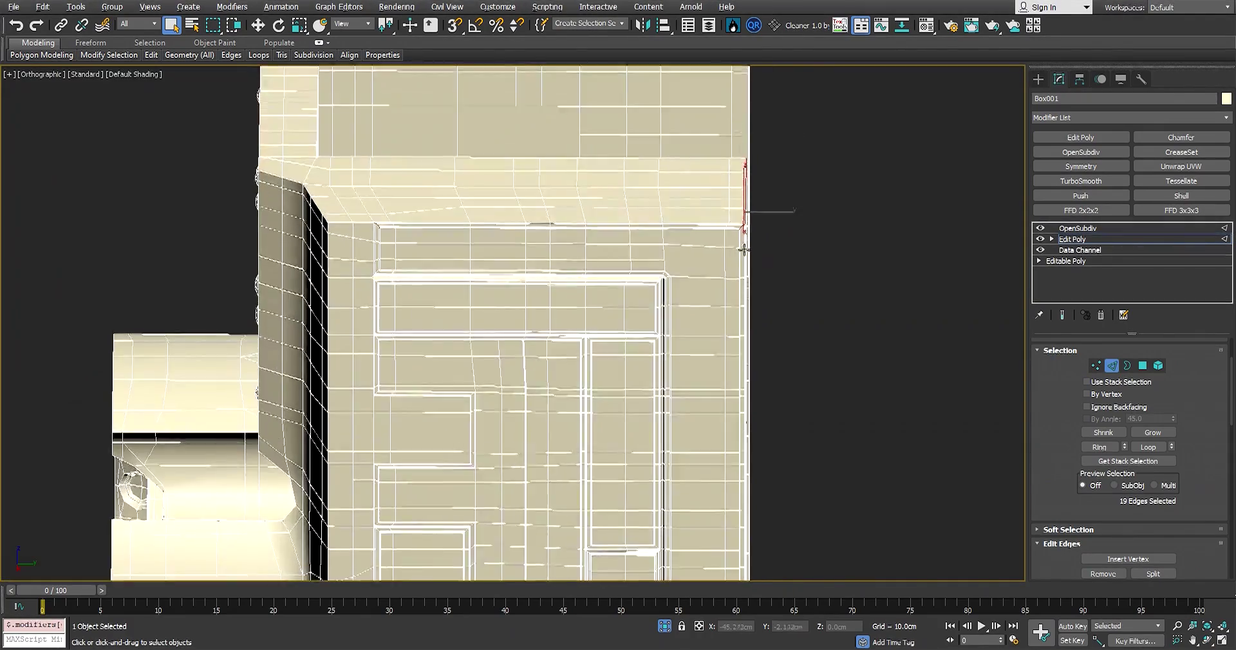
# Add the diagonal corner edges of the grooved panel just beneath the top side panel to the selection
pyautogui.keyDown('alt'); pyautogui.moveTo(745, 248); pyautogui.dragTo(527, 278, button='middle'); pyautogui.keyUp('alt')
pyautogui.scroll(4, 630, 284)
pyautogui.scroll(2, 630, 284)
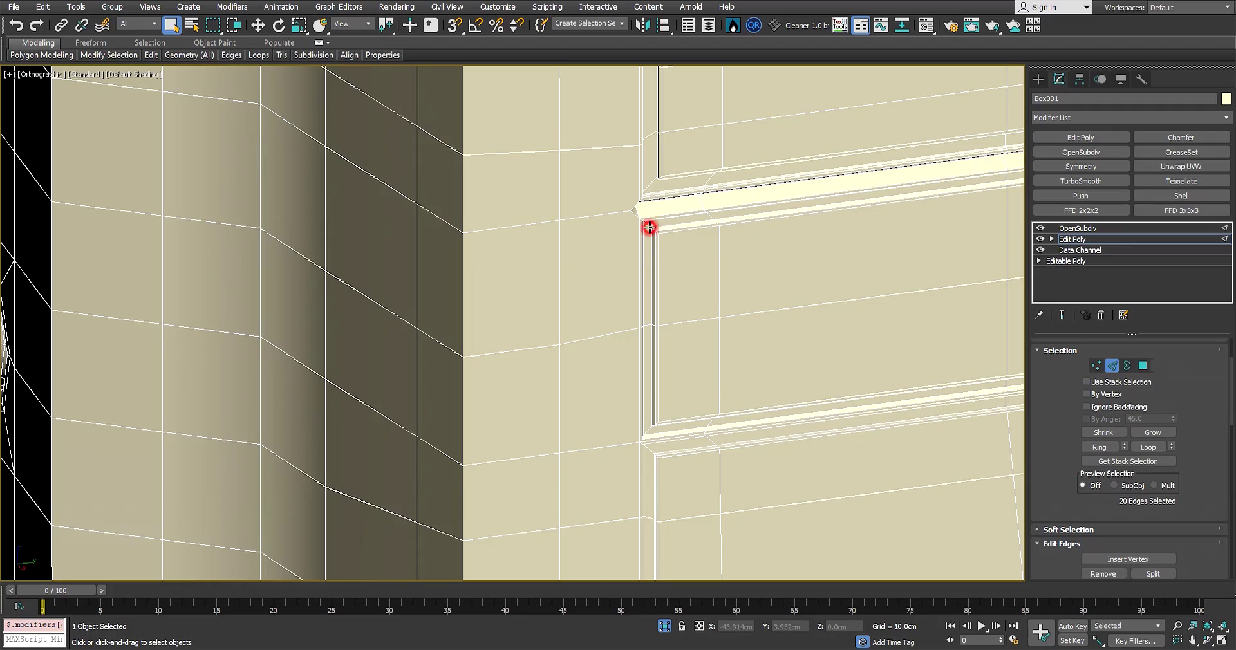
pyautogui.scroll(-4, 650, 227)
pyautogui.moveTo(668, 321); pyautogui.dragTo(701, 287, button='middle')
pyautogui.scroll(4, 701, 287)
pyautogui.keyDown('ctrl'); pyautogui.doubleClick(682, 241); pyautogui.keyUp('ctrl')
# Add the edges along the seam where the round housing meets the body, up to the notch, to the selection
pyautogui.scroll(-5, 682, 241)
pyautogui.moveTo(682, 241); pyautogui.dragTo(712, 249, button='middle')
pyautogui.scroll(-2, 732, 221)
pyautogui.keyDown('alt'); pyautogui.moveTo(646, 296); pyautogui.dragTo(683, 283, button='middle'); pyautogui.keyUp('alt')
pyautogui.moveTo(682, 284)
pyautogui.mouseDown(button='middle')
pyautogui.moveTo(694, 277)
pyautogui.moveTo(699, 294)
pyautogui.mouseUp(button='middle')
pyautogui.keyDown('alt'); pyautogui.moveTo(685, 364); pyautogui.dragTo(674, 409, button='middle'); pyautogui.keyUp('alt')
pyautogui.scroll(4, 674, 408)
pyautogui.scroll(-3, 721, 345)
pyautogui.moveTo(681, 458); pyautogui.dragTo(712, 369, button='middle')
pyautogui.scroll(3, 709, 373)
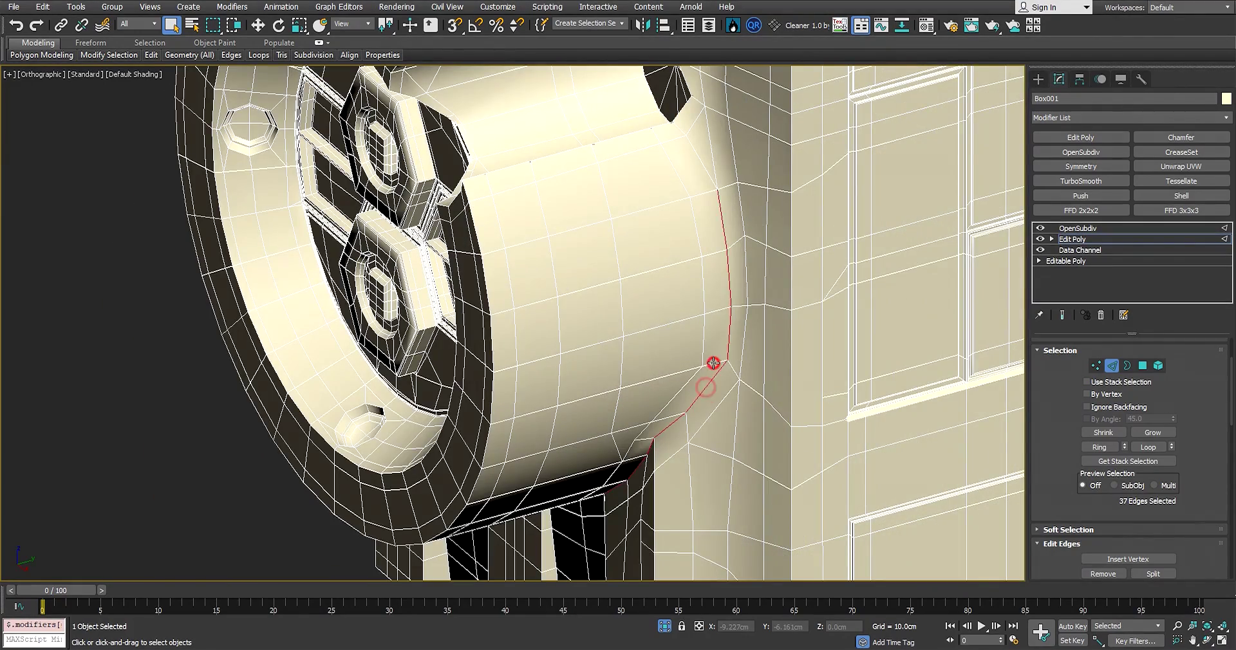
pyautogui.keyDown('alt'); pyautogui.moveTo(712, 161); pyautogui.dragTo(726, 306, button='middle'); pyautogui.keyUp('alt')
pyautogui.scroll(-5, 716, 297)
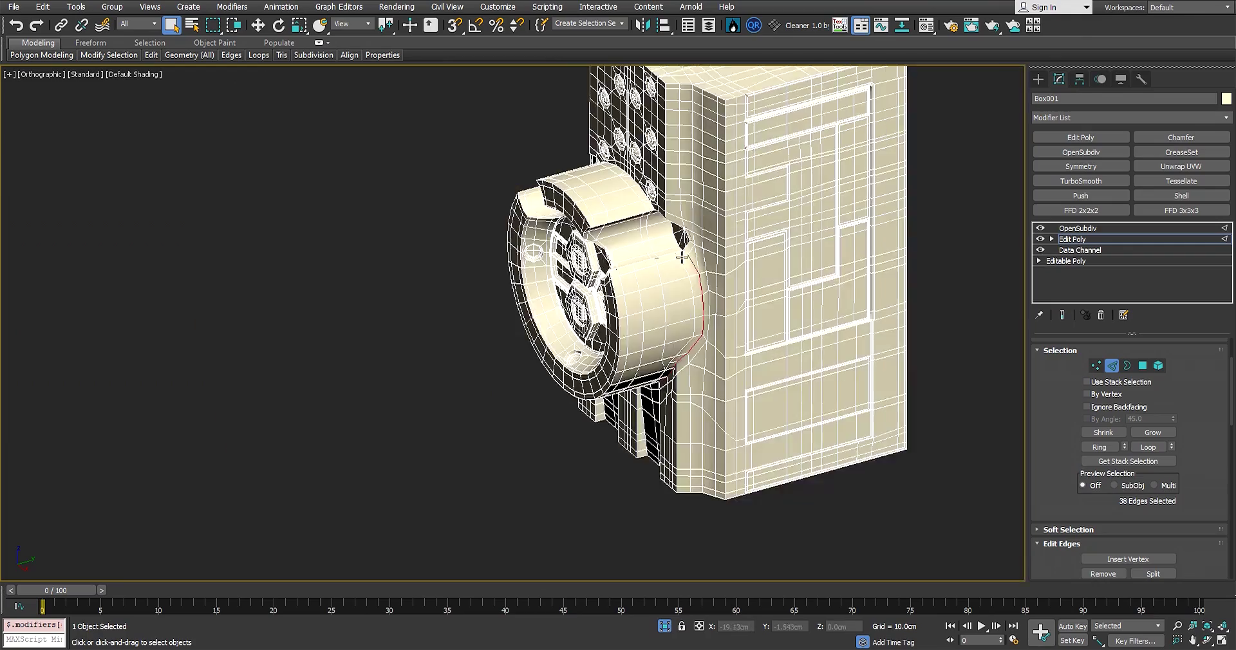
pyautogui.scroll(5, 692, 255)
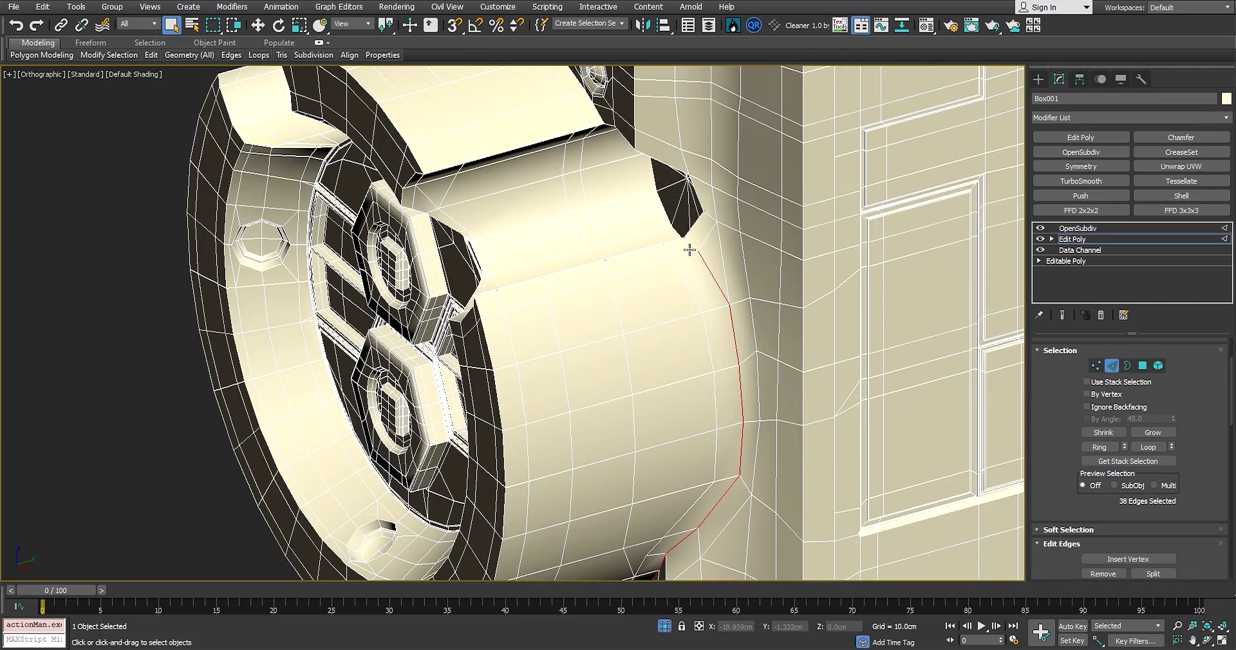
pyautogui.scroll(-5, 689, 244)
# Add the matching seam edges on the opposite side of the round housing to the selection
pyautogui.keyDown('alt'); pyautogui.moveTo(689, 244); pyautogui.dragTo(813, 243, button='middle'); pyautogui.keyUp('alt')
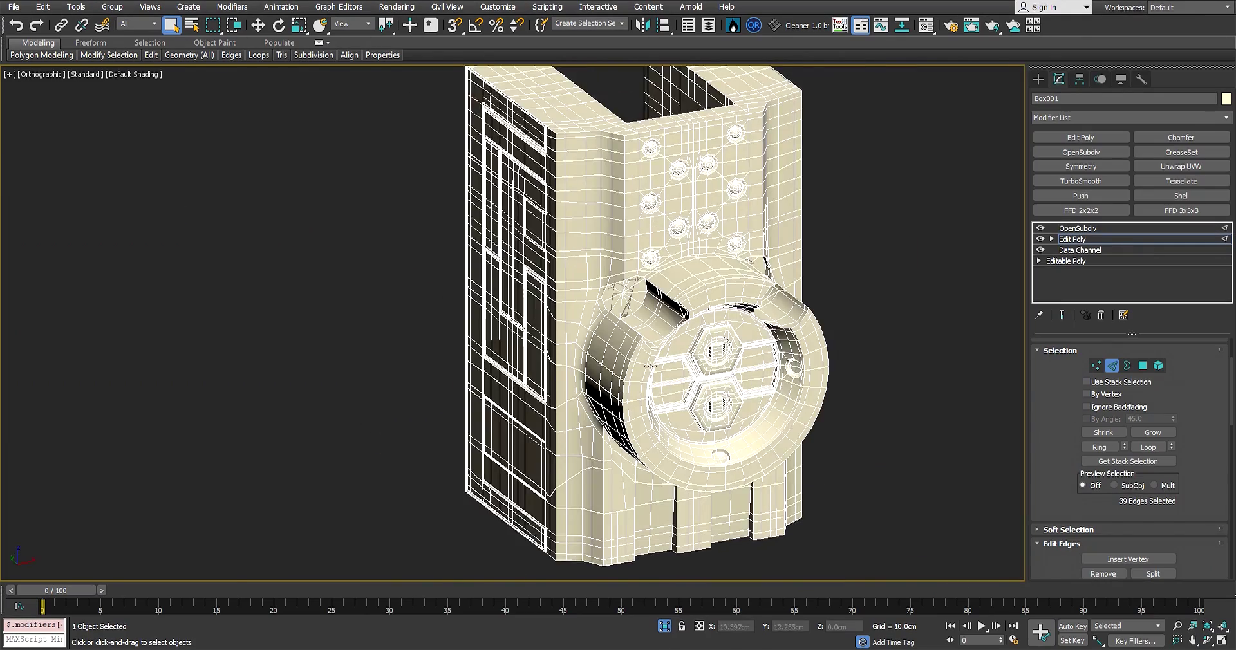
pyautogui.scroll(8, 650, 366)
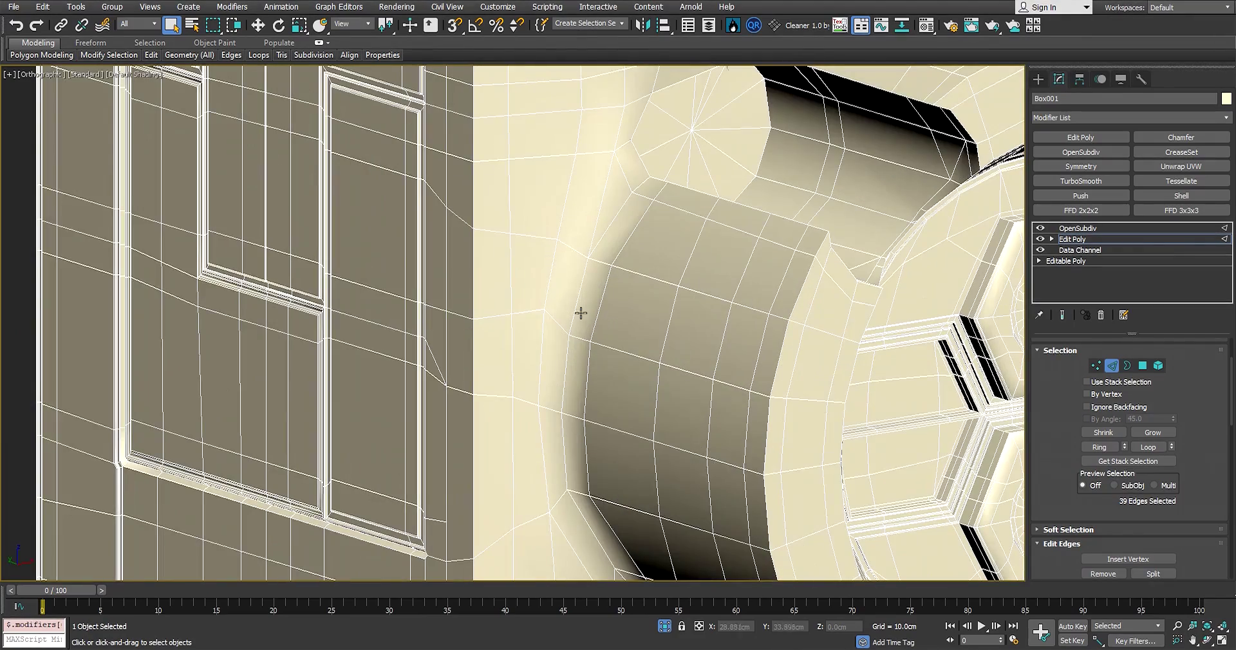
pyautogui.keyDown('ctrl'); pyautogui.doubleClick(575, 307); pyautogui.keyUp('ctrl')
pyautogui.scroll(-4, 632, 259)
pyautogui.keyDown('alt'); pyautogui.moveTo(633, 309); pyautogui.dragTo(631, 253, button='middle'); pyautogui.keyUp('alt')
pyautogui.scroll(3, 627, 298)
pyautogui.scroll(-4, 626, 298)
pyautogui.keyDown('alt'); pyautogui.moveTo(627, 298); pyautogui.dragTo(723, 206, button='middle'); pyautogui.keyUp('alt')
pyautogui.scroll(-2, 536, 348)
# Add the diagonal edges at both lower corners of the large stepped side panel to the selection
pyautogui.scroll(8, 698, 463)
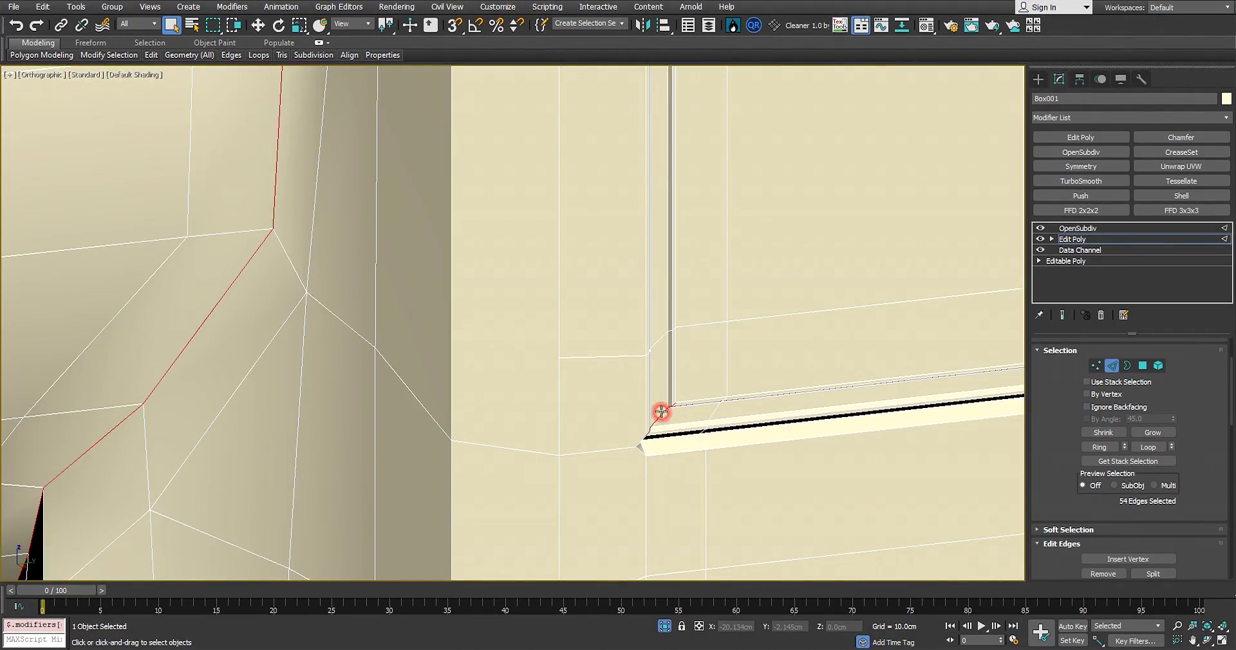
pyautogui.scroll(-8, 661, 412)
pyautogui.keyDown('alt'); pyautogui.moveTo(640, 406); pyautogui.dragTo(814, 442, button='middle'); pyautogui.keyUp('alt')
pyautogui.scroll(7, 814, 442)
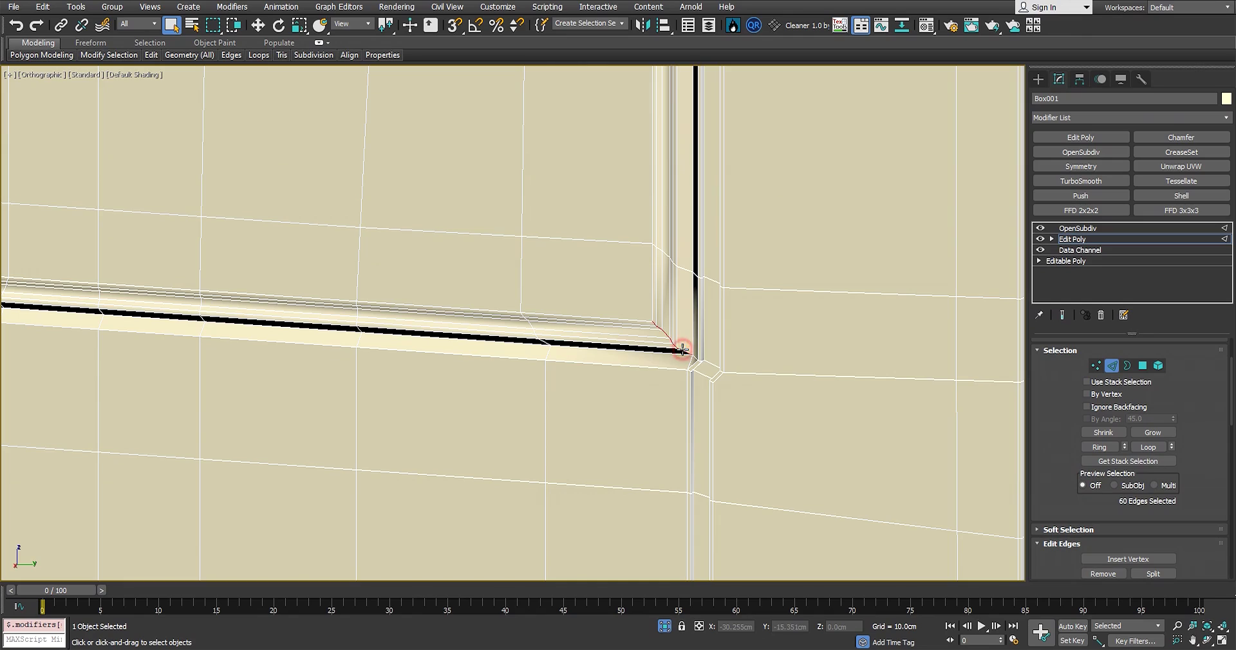
# Add the diagonal corner edges of the two lowest rectangular side panels to the selection
pyautogui.scroll(-8, 683, 350)
pyautogui.moveTo(663, 411); pyautogui.dragTo(882, 283, button='middle')
pyautogui.scroll(8, 586, 322)
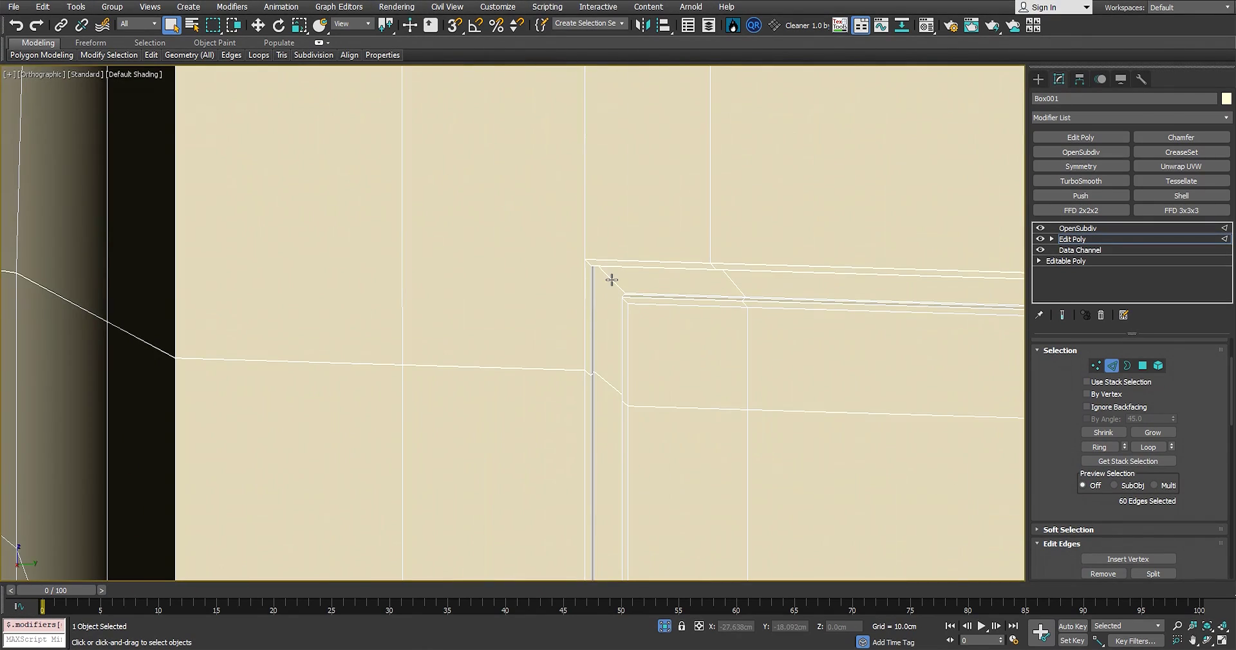
pyautogui.scroll(-3, 612, 279)
pyautogui.moveTo(640, 394); pyautogui.dragTo(675, 265, button='middle')
pyautogui.scroll(4, 644, 341)
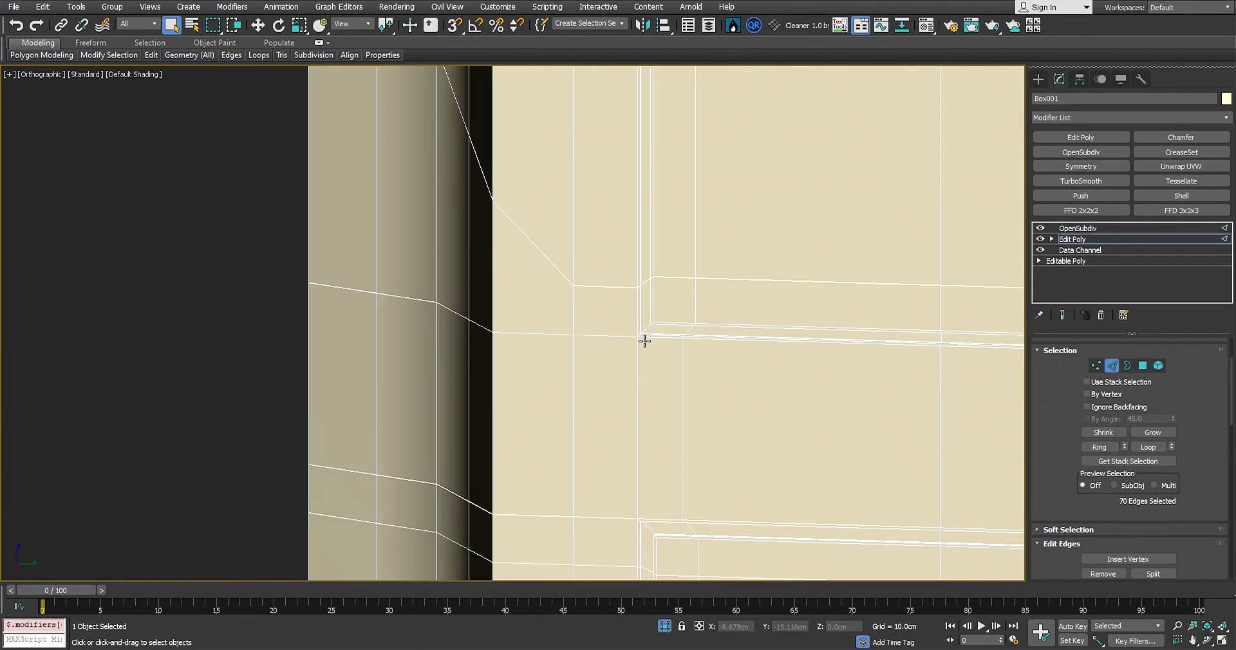
pyautogui.scroll(-4, 645, 330)
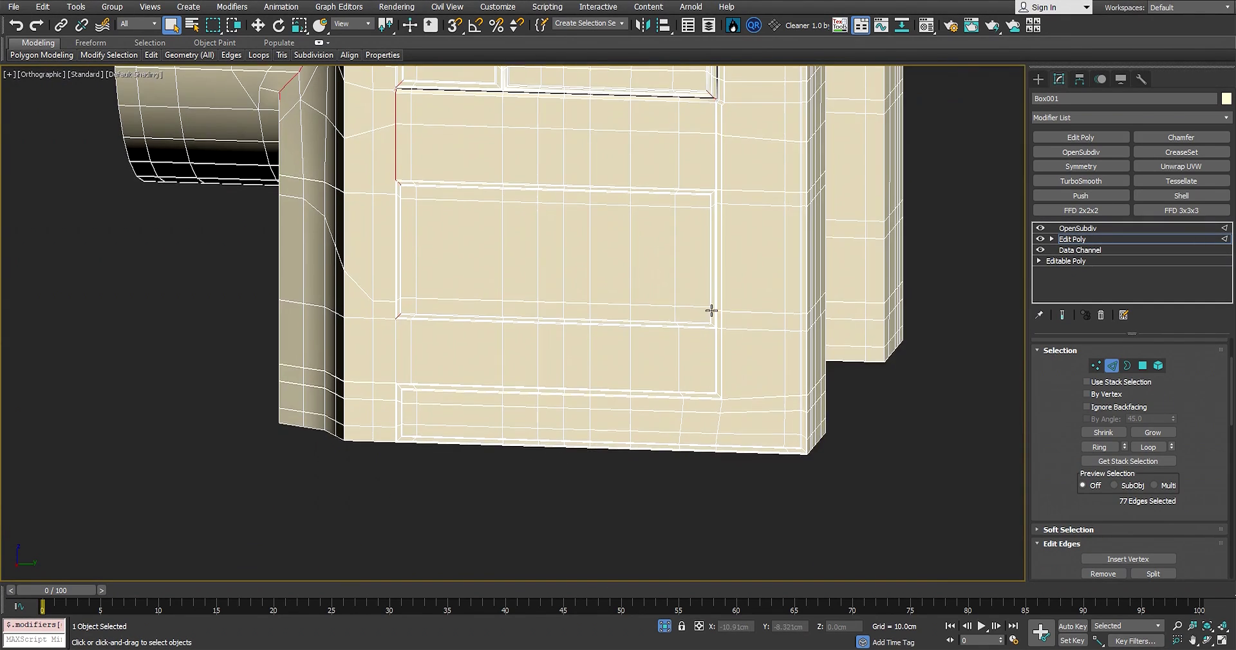
pyautogui.scroll(6, 629, 323)
pyautogui.scroll(-4, 581, 308)
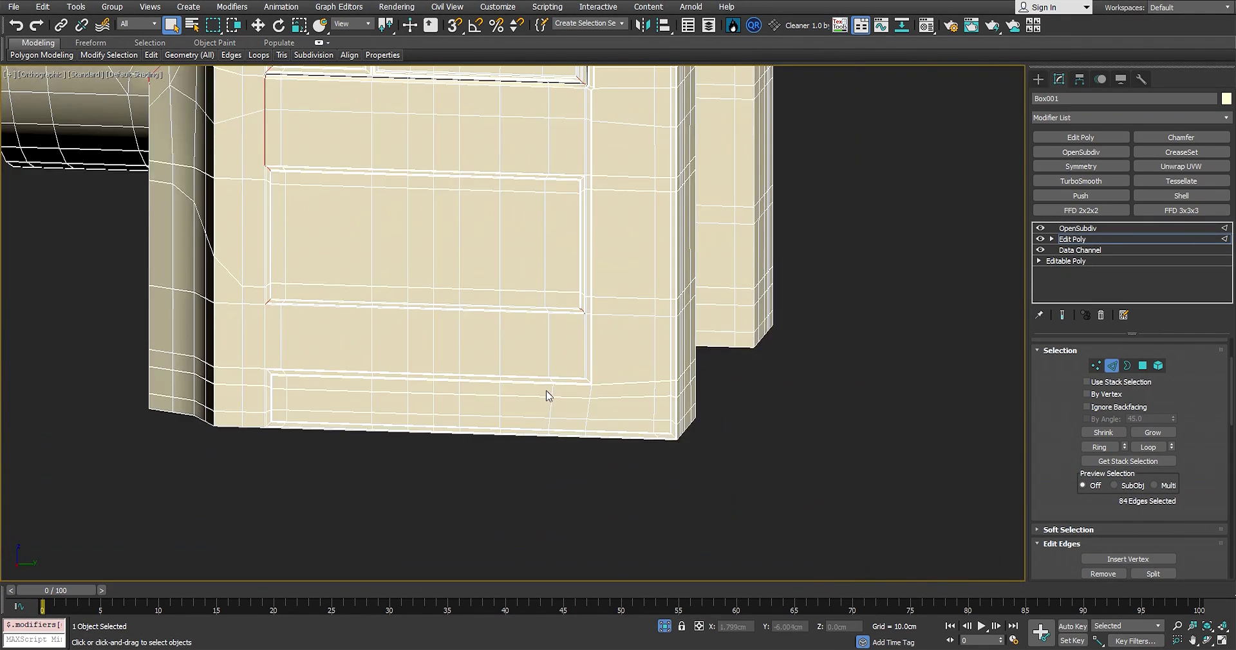
pyautogui.scroll(3, 734, 285)
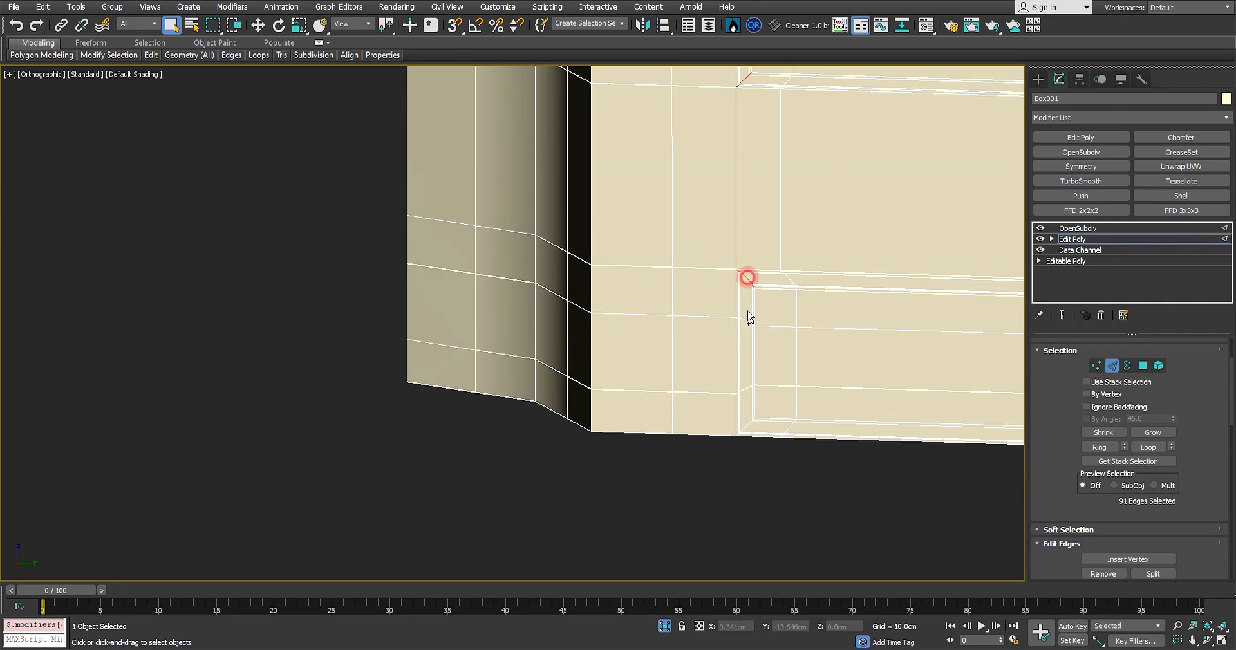
pyautogui.scroll(-3, 709, 377)
# Add the diagonal corner edges of the stepped panel partway up the body's side to the selection
pyautogui.moveTo(701, 370); pyautogui.dragTo(644, 541, button='middle')
pyautogui.moveTo(712, 248); pyautogui.dragTo(658, 538, button='middle')
pyautogui.moveTo(680, 331); pyautogui.dragTo(674, 561, button='middle')
pyautogui.moveTo(600, 203); pyautogui.dragTo(591, 647, button='middle')
pyautogui.scroll(3, 598, 326)
pyautogui.keyDown('ctrl'); pyautogui.doubleClick(560, 333); pyautogui.keyUp('ctrl')
pyautogui.keyDown('ctrl'); pyautogui.click(575, 401); pyautogui.keyUp('ctrl')
pyautogui.moveTo(712, 391); pyautogui.dragTo(689, 388, button='middle')
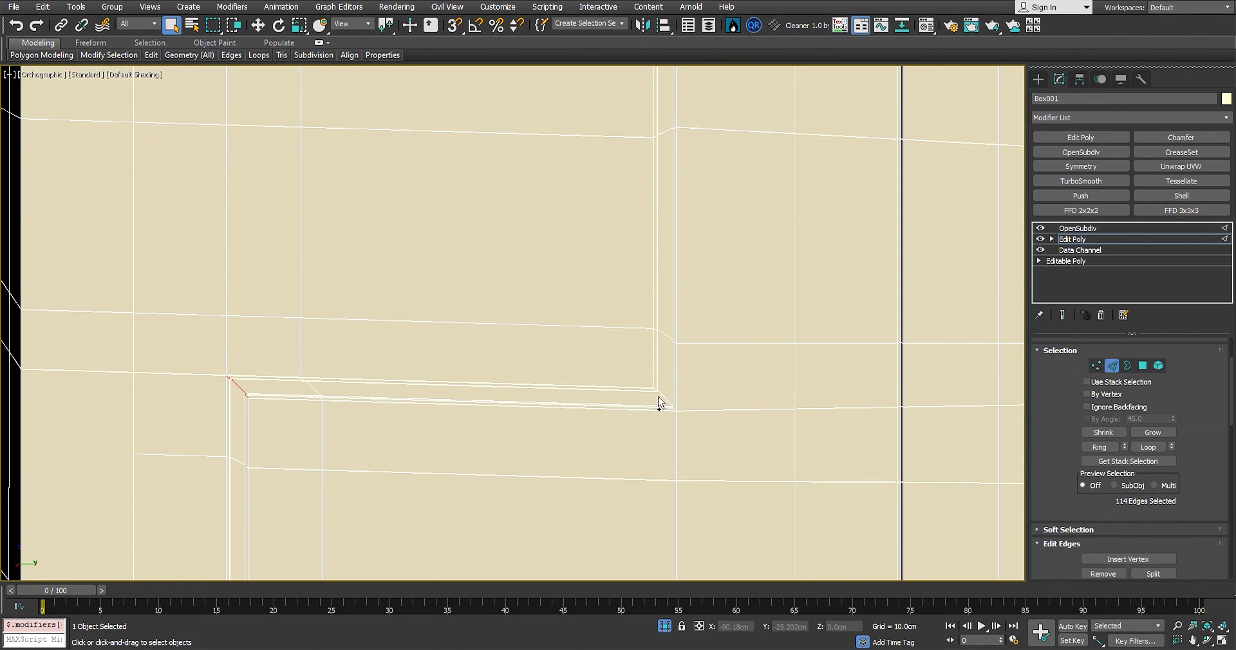
# Add the remaining diagonal corner edges at the near ends of the upper side panels' grooves to the selection
pyautogui.scroll(-5, 652, 267)
pyautogui.moveTo(653, 103); pyautogui.dragTo(598, 356, button='middle')
pyautogui.scroll(5, 495, 374)
pyautogui.scroll(-2, 518, 349)
pyautogui.moveTo(510, 197); pyautogui.dragTo(517, 454, button='middle')
pyautogui.scroll(5, 496, 322)
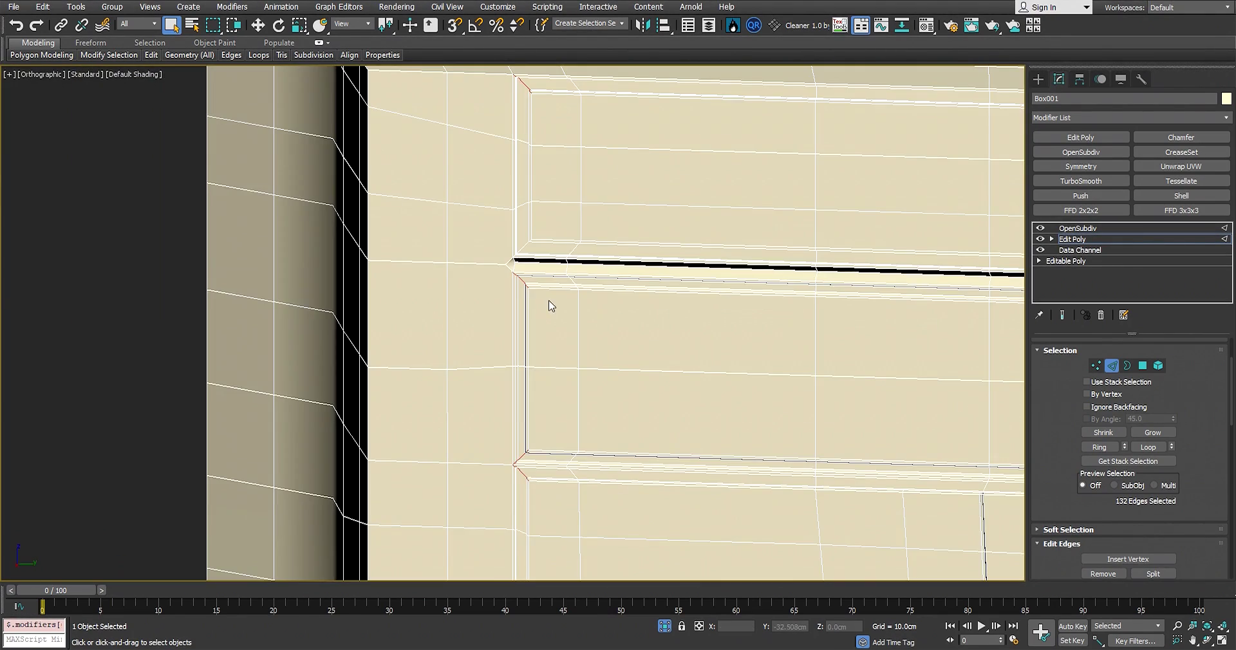
pyautogui.scroll(3, 549, 306)
pyautogui.scroll(3, 507, 355)
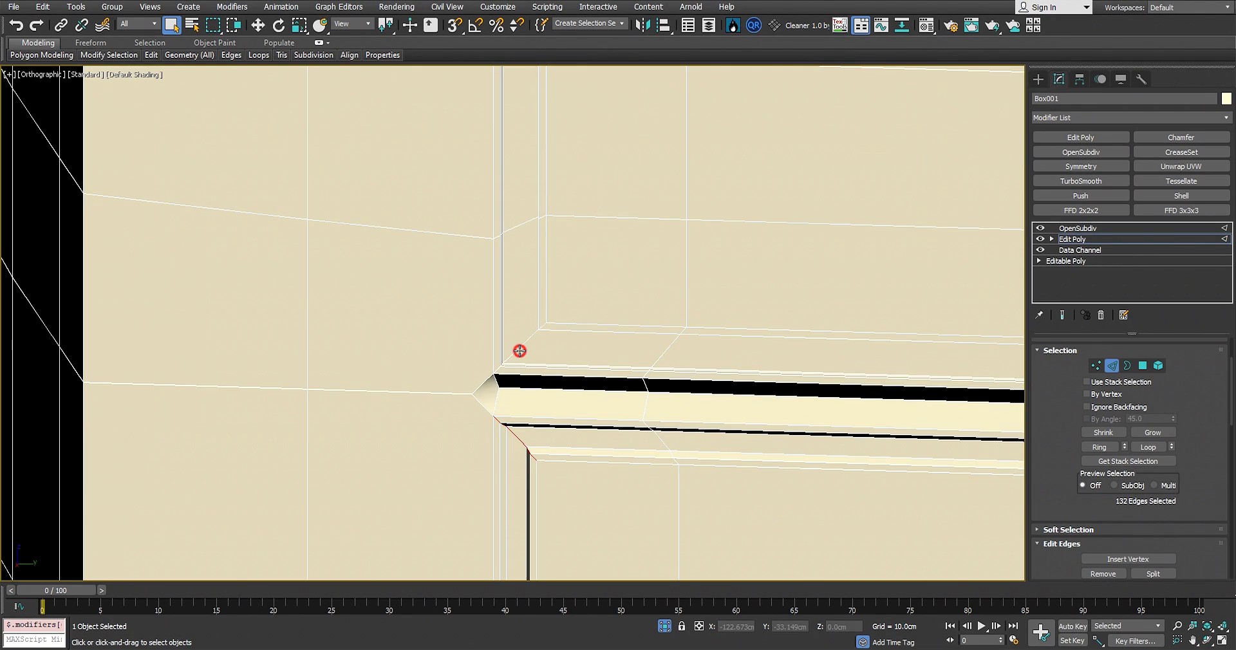
pyautogui.keyDown('ctrl'); pyautogui.doubleClick(520, 351); pyautogui.keyUp('ctrl')
# Add the diagonal edges at the horizontal groove's far end and at the adjoining corners of the two panels beneath it
pyautogui.scroll(-5, 520, 350)
pyautogui.moveTo(688, 359); pyautogui.dragTo(290, 278, button='middle')
pyautogui.scroll(4, 742, 288)
pyautogui.keyDown('ctrl'); pyautogui.doubleClick(748, 312); pyautogui.keyUp('ctrl')
pyautogui.moveTo(718, 360); pyautogui.dragTo(763, 410, button='middle')
pyautogui.keyDown('ctrl'); pyautogui.click(754, 342); pyautogui.keyUp('ctrl')
pyautogui.scroll(2, 756, 387)
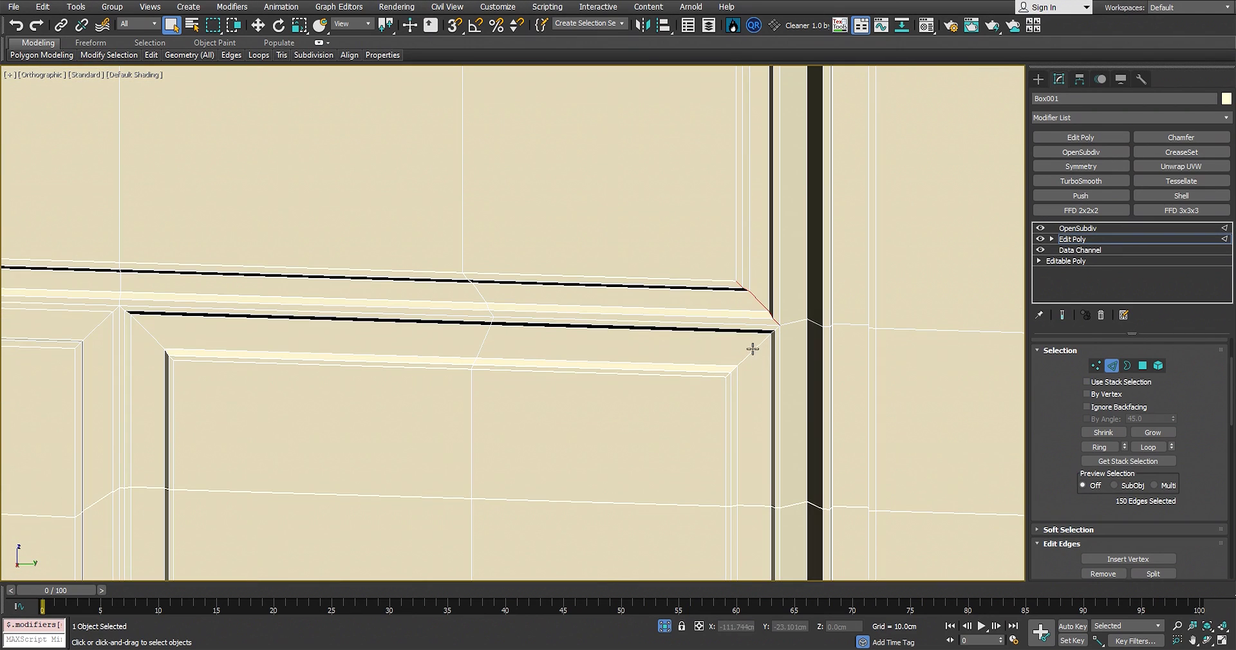
pyautogui.keyDown('ctrl'); pyautogui.doubleClick(753, 349); pyautogui.keyUp('ctrl')
pyautogui.moveTo(274, 391); pyautogui.dragTo(809, 331, button='middle')
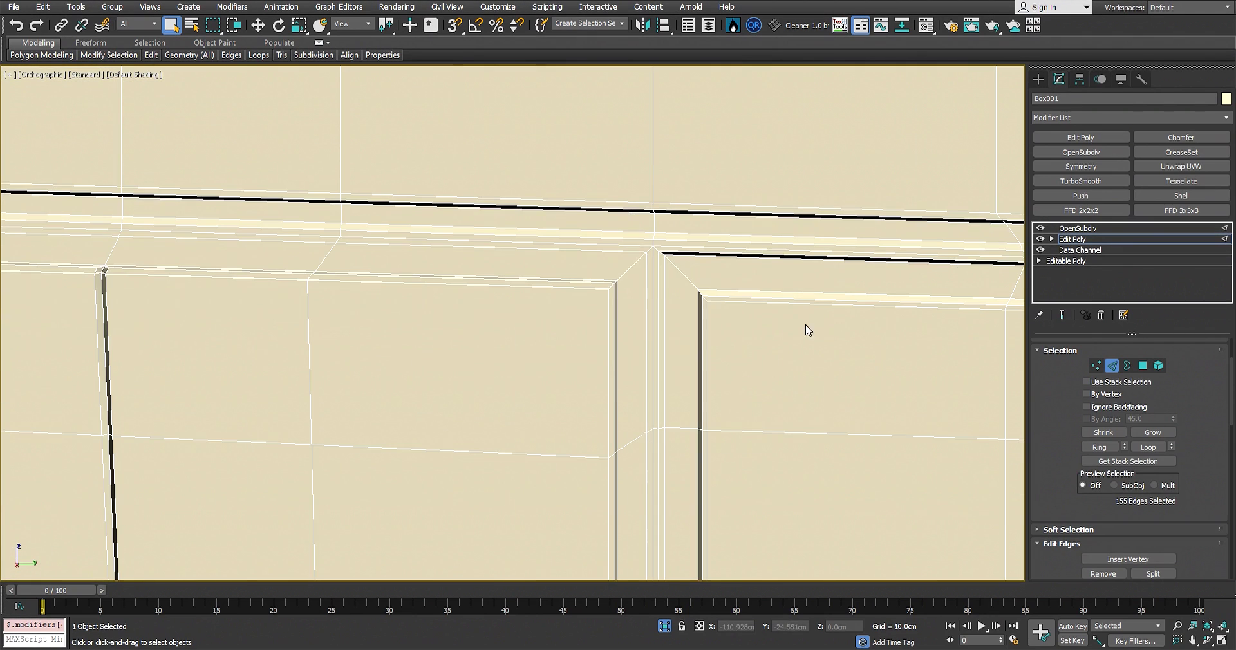
pyautogui.keyDown('ctrl'); pyautogui.doubleClick(681, 269); pyautogui.keyUp('ctrl')
pyautogui.keyDown('ctrl'); pyautogui.doubleClick(630, 267); pyautogui.keyUp('ctrl')
# Add the remaining diagonal corner edges at the upper corner of the side panel's recessed border to the edge selection
pyautogui.scroll(-5, 632, 269)
pyautogui.moveTo(440, 327); pyautogui.dragTo(589, 232, button='middle')
pyautogui.scroll(-4, 606, 245)
pyautogui.keyDown('alt'); pyautogui.moveTo(631, 282); pyautogui.dragTo(664, 273, button='middle'); pyautogui.keyUp('alt')
pyautogui.scroll(8, 555, 290)
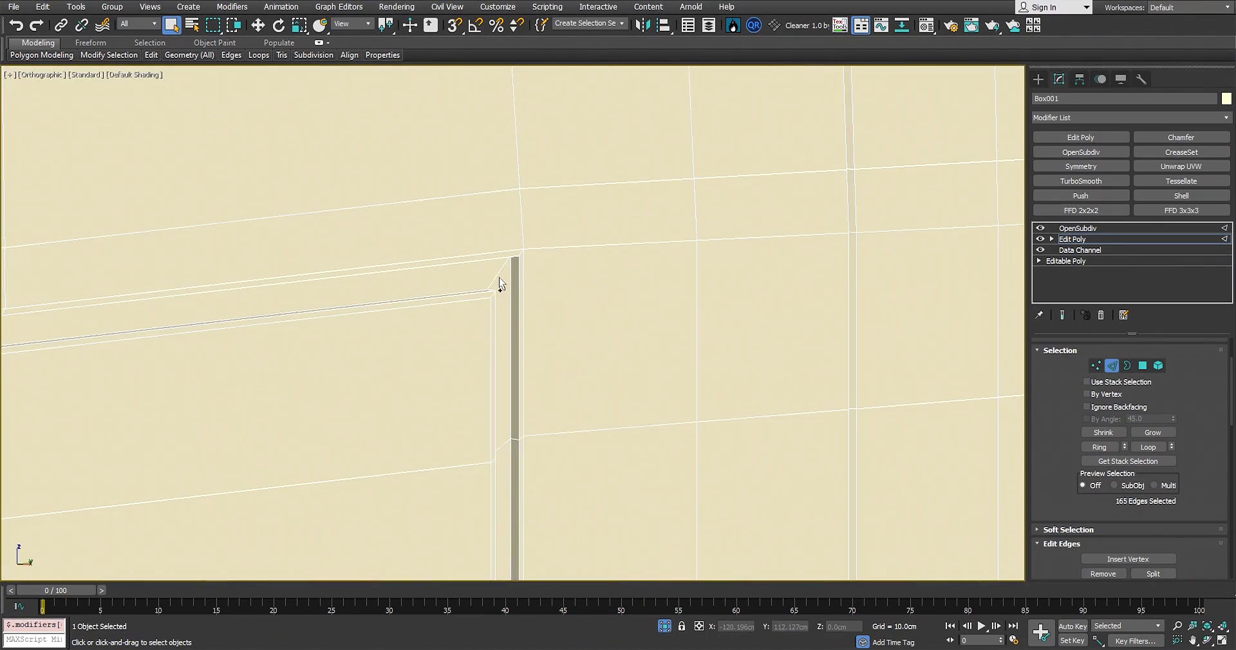
pyautogui.keyDown('ctrl'); pyautogui.doubleClick(499, 277); pyautogui.keyUp('ctrl')
# Set the crease of all selected corner and seam edges to 1.0
pyautogui.scroll(-7, 515, 273)
pyautogui.keyDown('alt'); pyautogui.moveTo(554, 268); pyautogui.dragTo(759, 288, button='middle'); pyautogui.keyUp('alt')
pyautogui.scroll(-2, 1198, 491)
pyautogui.scroll(2, 1153, 447)
pyautogui.scroll(-2, 1179, 483)
pyautogui.scroll(-2, 1180, 480)
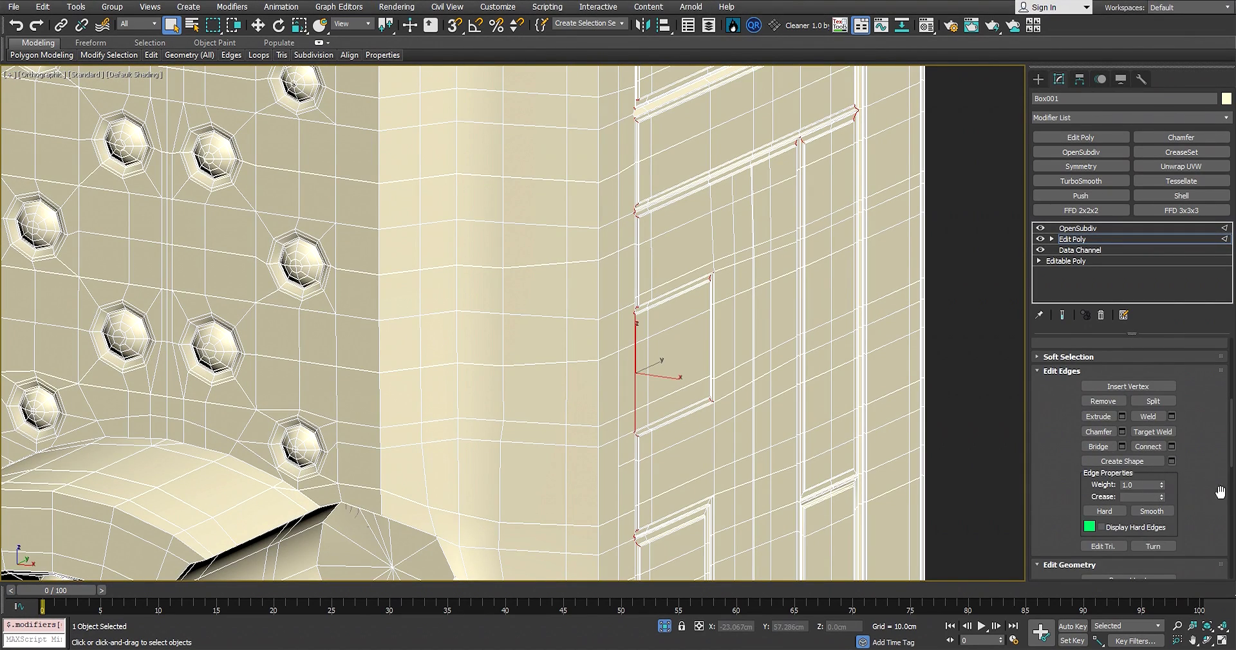
pyautogui.click(1164, 499)
# Return to the OpenSubdiv level and examine the smoothed side grooves, especially the far upper corner of the outer groove
pyautogui.keyDown('alt'); pyautogui.moveTo(834, 429); pyautogui.dragTo(804, 423, button='middle'); pyautogui.keyUp('alt')
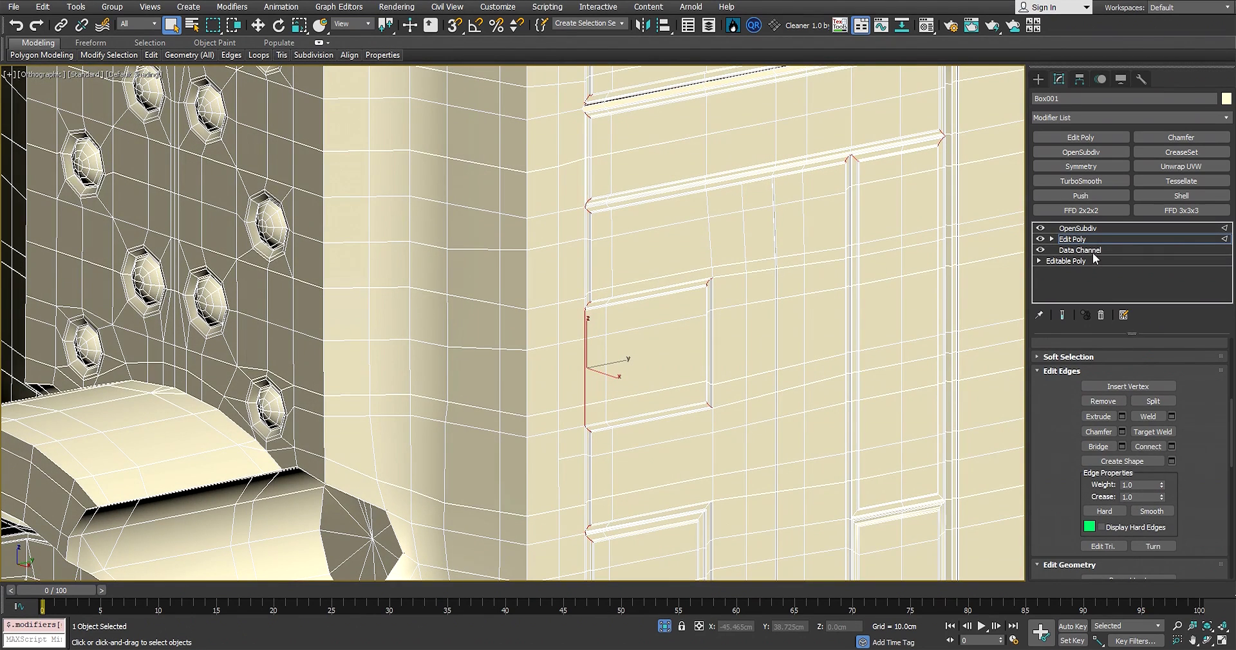
pyautogui.scroll(-3, 908, 353)
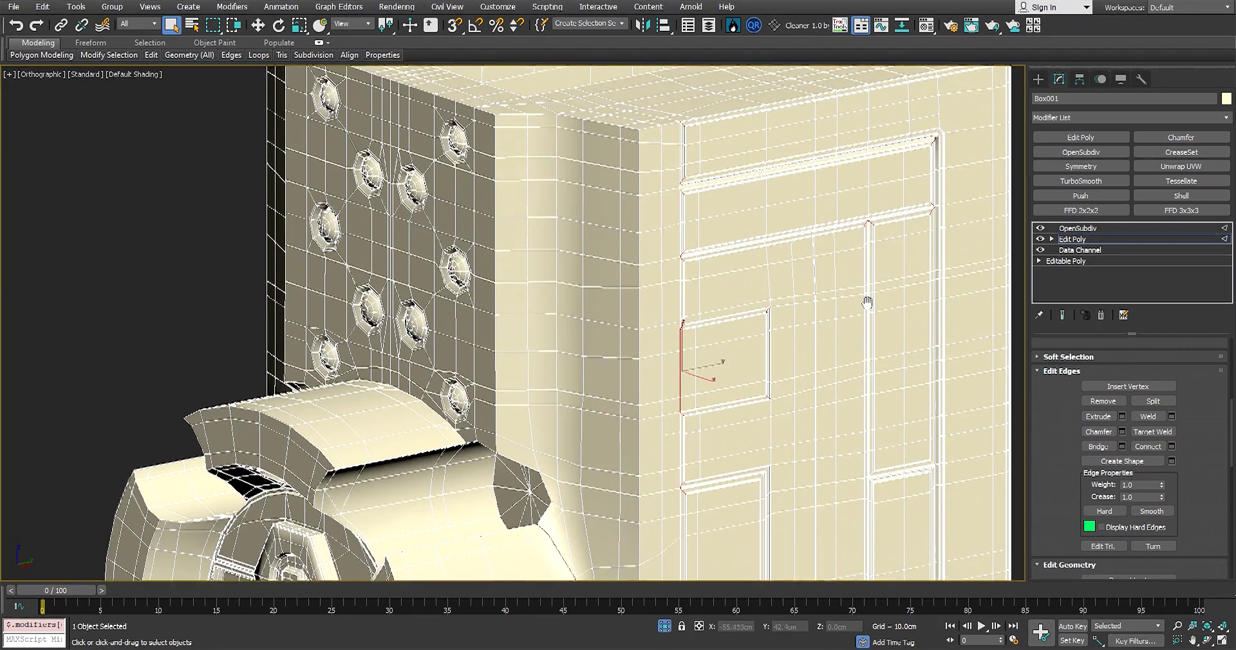
pyautogui.moveTo(867, 289); pyautogui.dragTo(845, 116, button='middle')
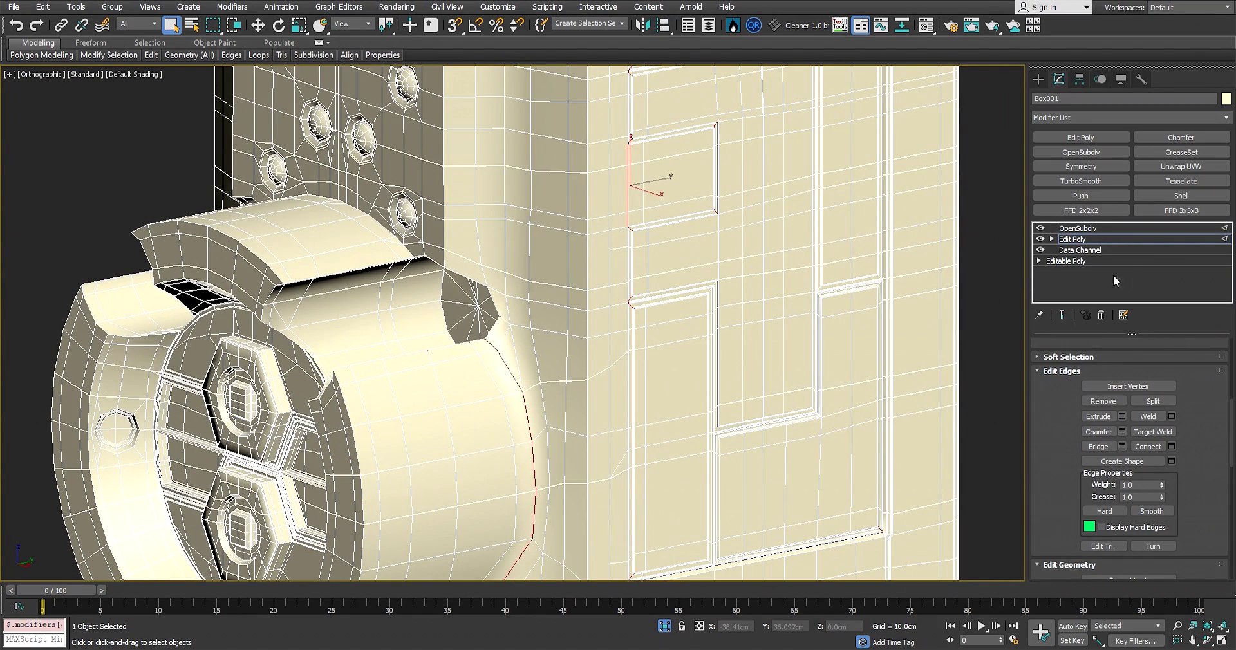
pyautogui.click(1069, 229)
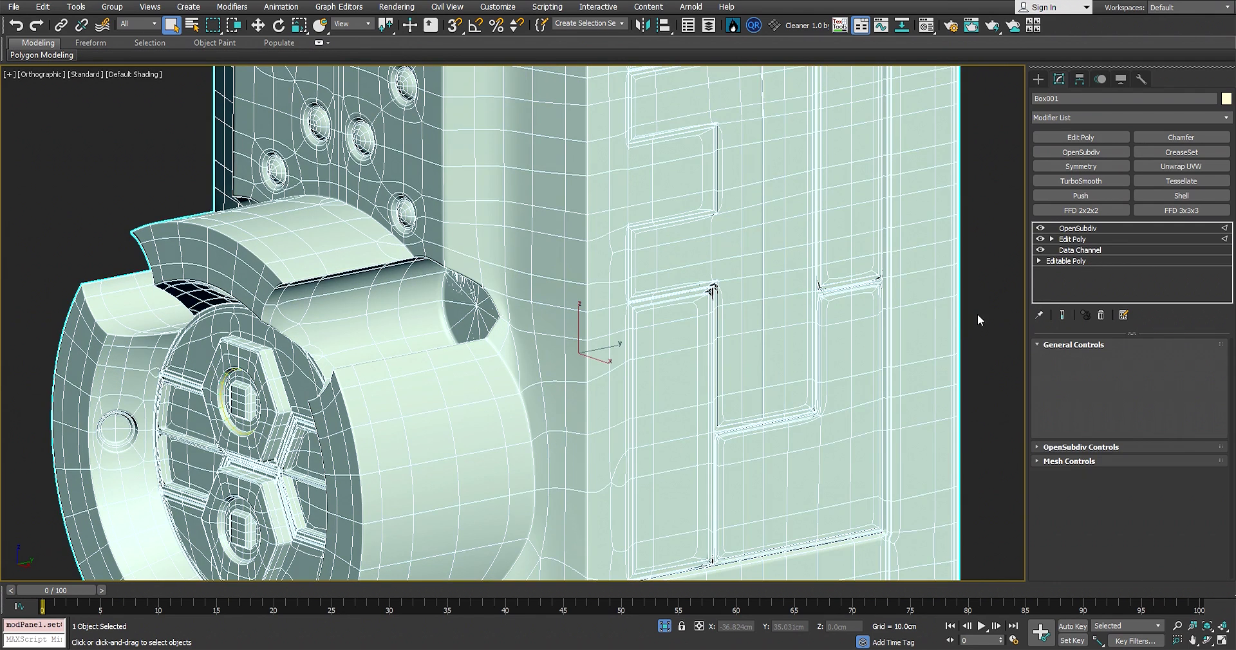
pyautogui.moveTo(978, 314); pyautogui.dragTo(937, 311, button='middle')
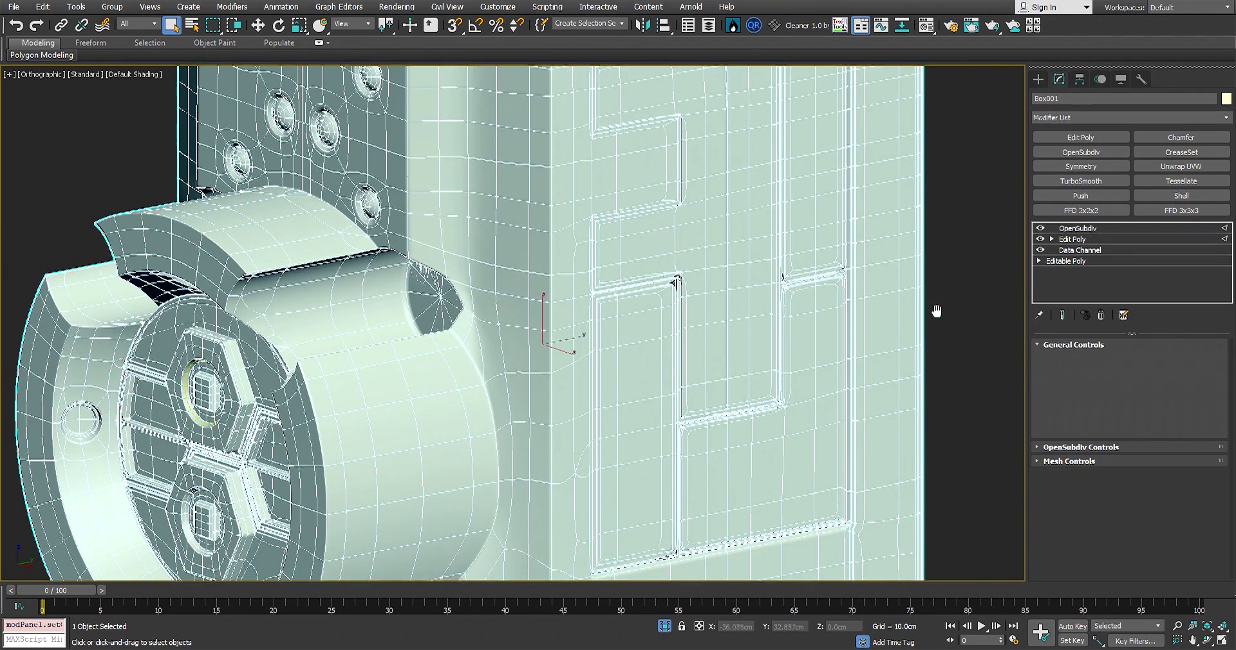
pyautogui.click(957, 293)
pyautogui.moveTo(764, 342); pyautogui.dragTo(746, 552, button='middle')
pyautogui.scroll(4, 809, 147)
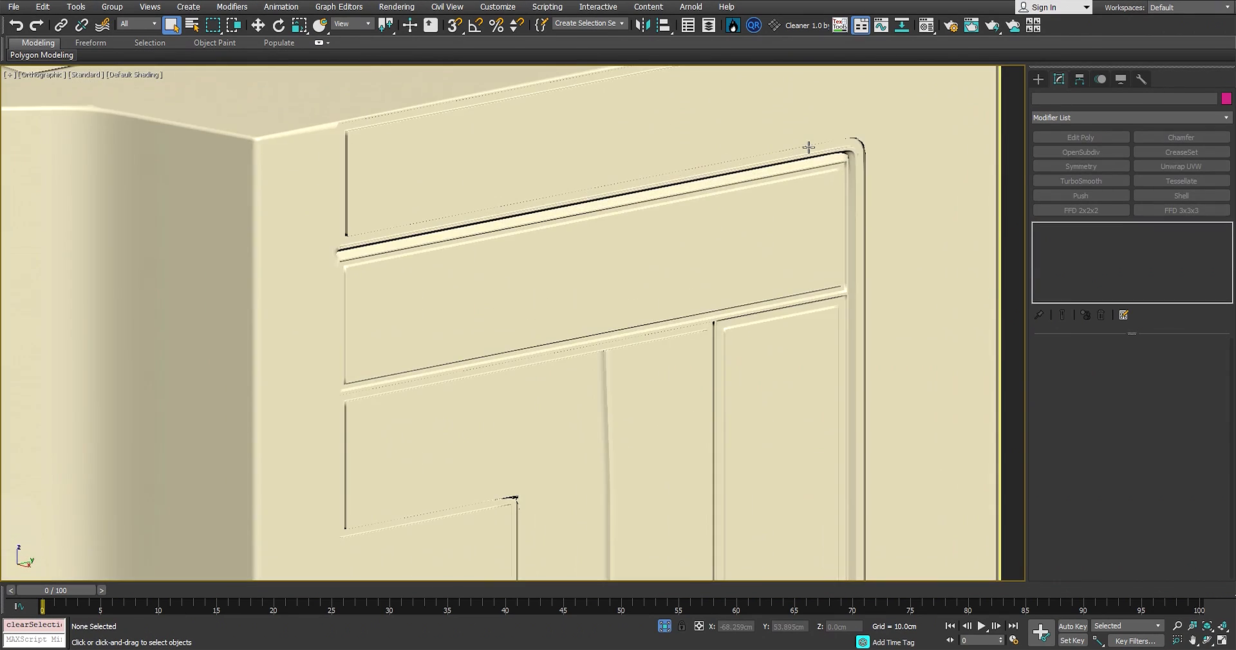
pyautogui.scroll(-4, 543, 254)
pyautogui.scroll(6, 640, 282)
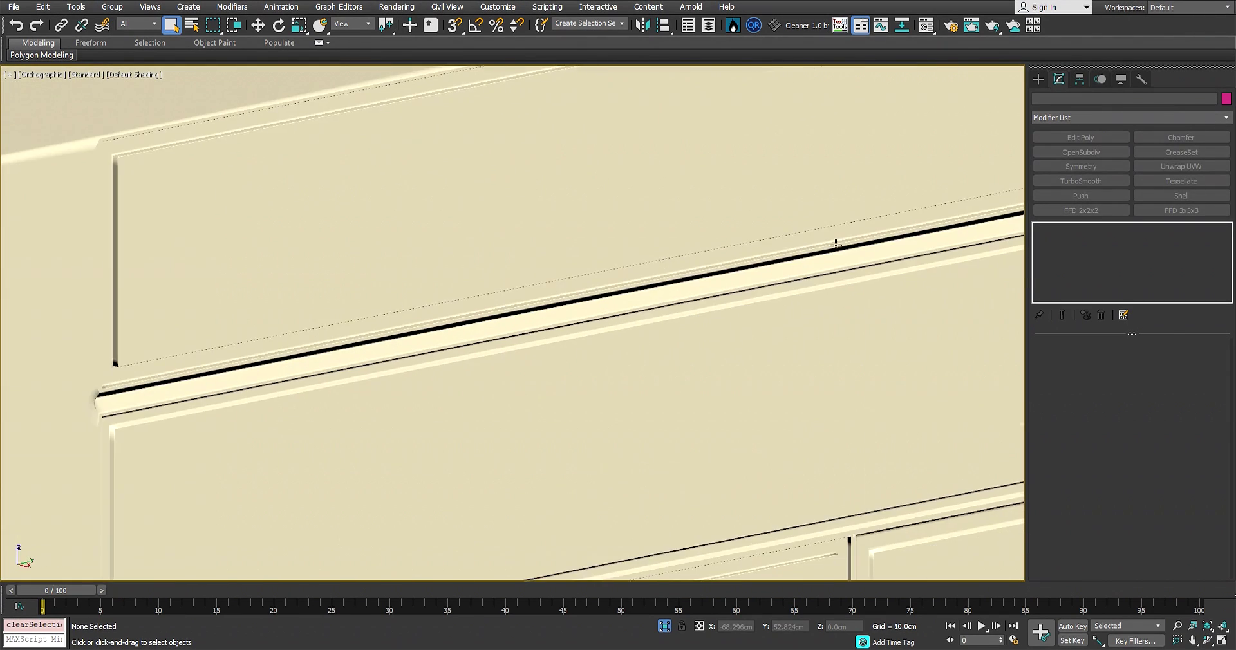
pyautogui.moveTo(1005, 233); pyautogui.dragTo(653, 260, button='middle')
pyautogui.scroll(2, 723, 257)
pyautogui.scroll(4, 806, 160)
pyautogui.moveTo(826, 236); pyautogui.dragTo(788, 284, button='middle')
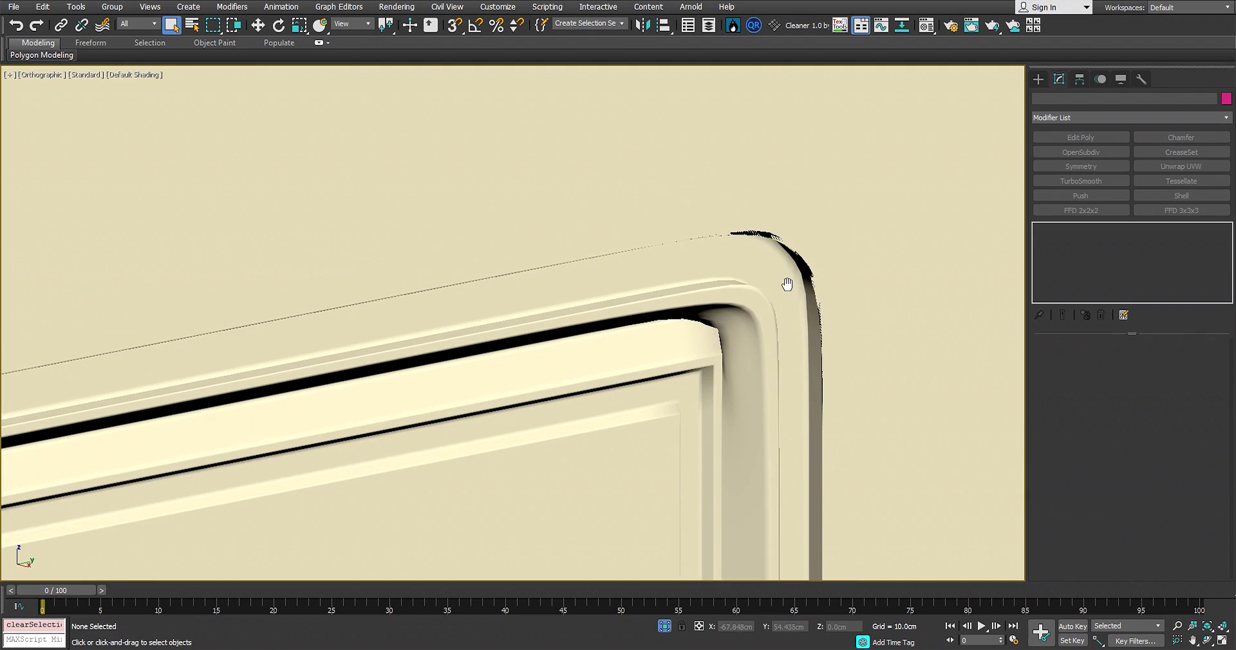
# Reselect the body and add the diagonal edges at the outer groove's far upper corner to the Edit Poly edge selection
pyautogui.click(814, 265)
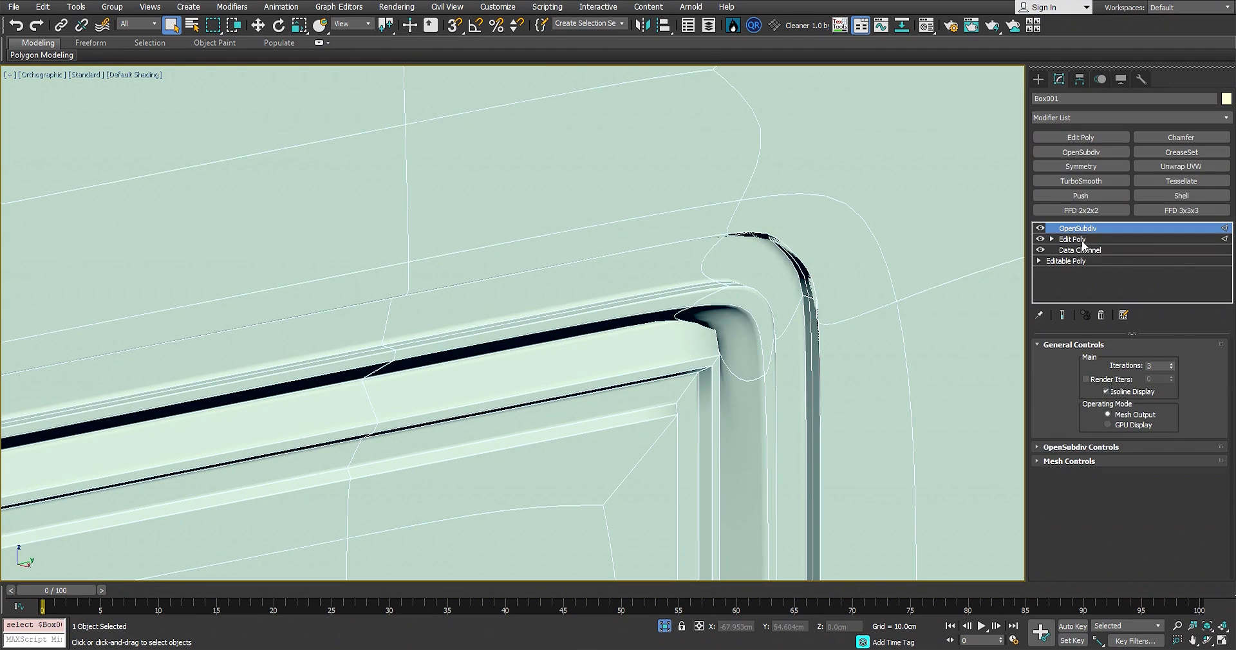
pyautogui.click(1075, 240)
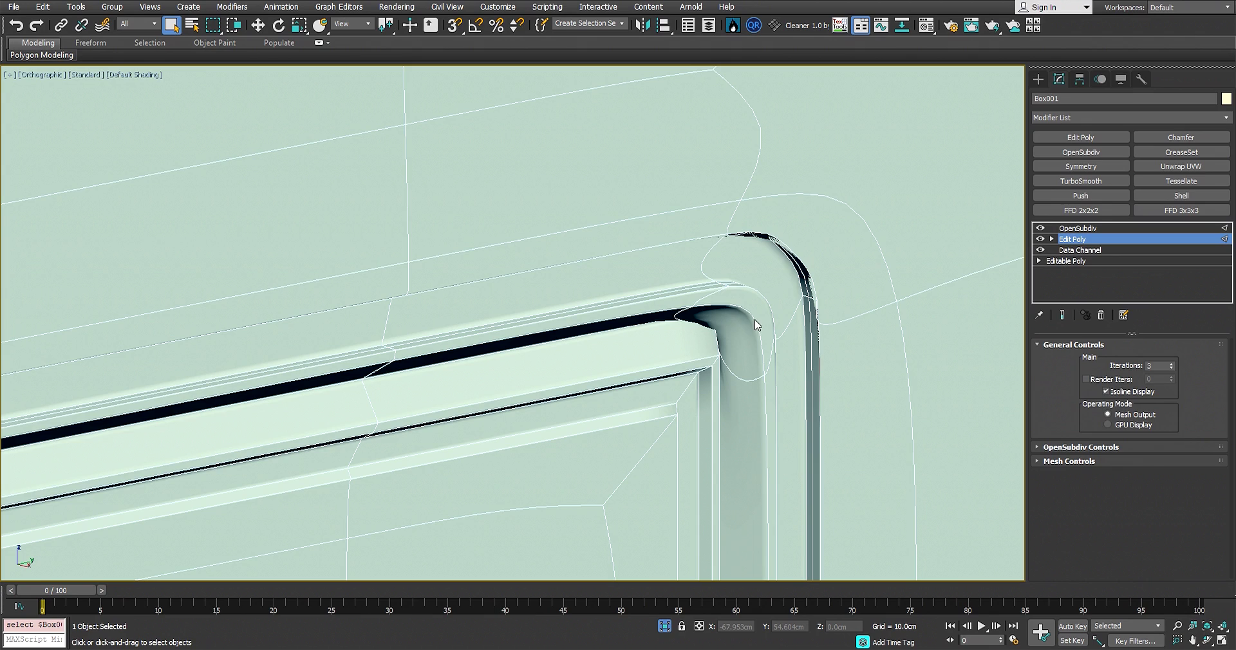
pyautogui.press('2')
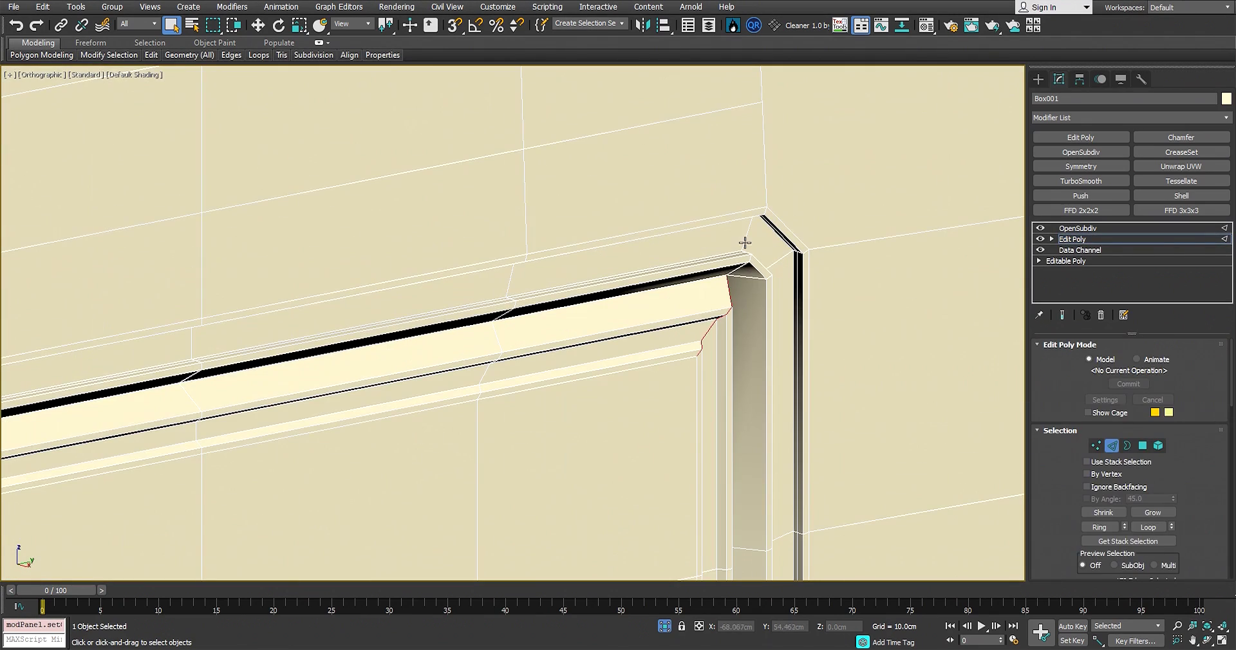
pyautogui.keyDown('ctrl'); pyautogui.doubleClick(745, 236); pyautogui.keyUp('ctrl')
pyautogui.scroll(-3, 745, 236)
pyautogui.keyDown('alt'); pyautogui.moveTo(745, 237); pyautogui.dragTo(716, 210, button='middle'); pyautogui.keyUp('alt')
pyautogui.scroll(5, 896, 350)
pyautogui.keyDown('ctrl'); pyautogui.doubleClick(894, 337); pyautogui.keyUp('ctrl')
# Set the crease of the enlarged edge selection to 1.0, return to the OpenSubdiv level and deselect the body
pyautogui.scroll(-5, 839, 334)
pyautogui.moveTo(894, 317); pyautogui.dragTo(739, 234, button='middle')
pyautogui.scroll(-6, 1189, 514)
pyautogui.scroll(-3, 1191, 491)
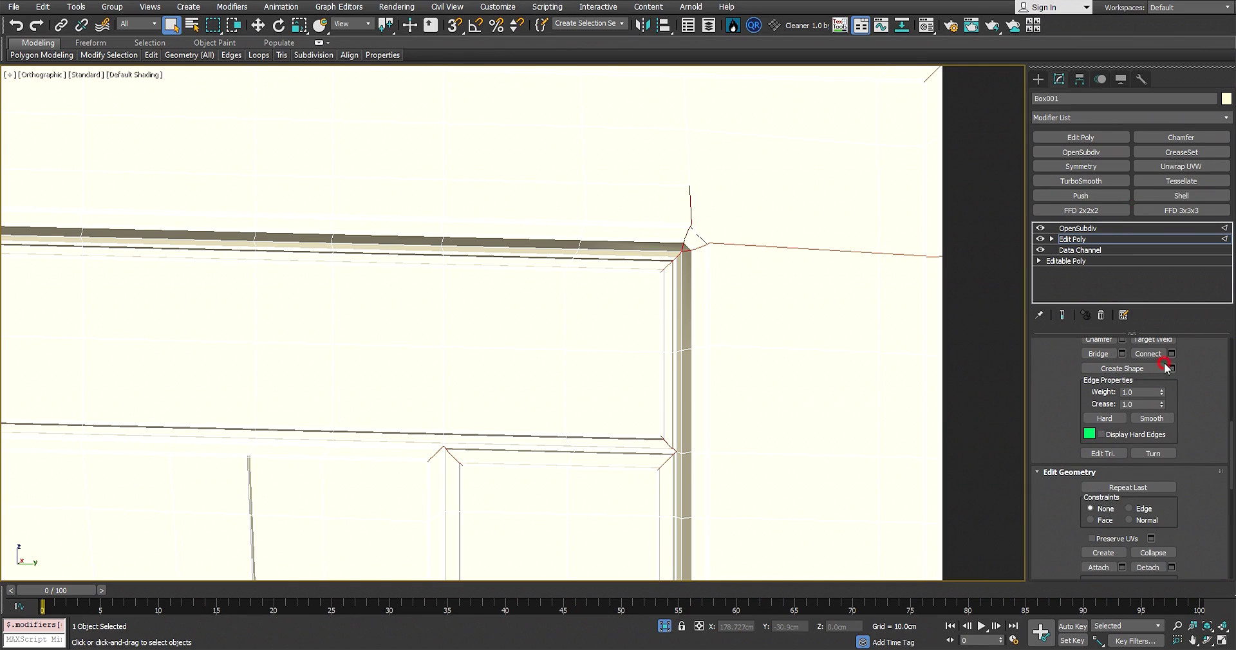
pyautogui.click(1074, 230)
pyautogui.scroll(-8, 600, 265)
pyautogui.click(776, 241)
# Examine the smoothed groove and panel corners along the body's side for remaining rounding or shading artifacts
pyautogui.scroll(6, 614, 264)
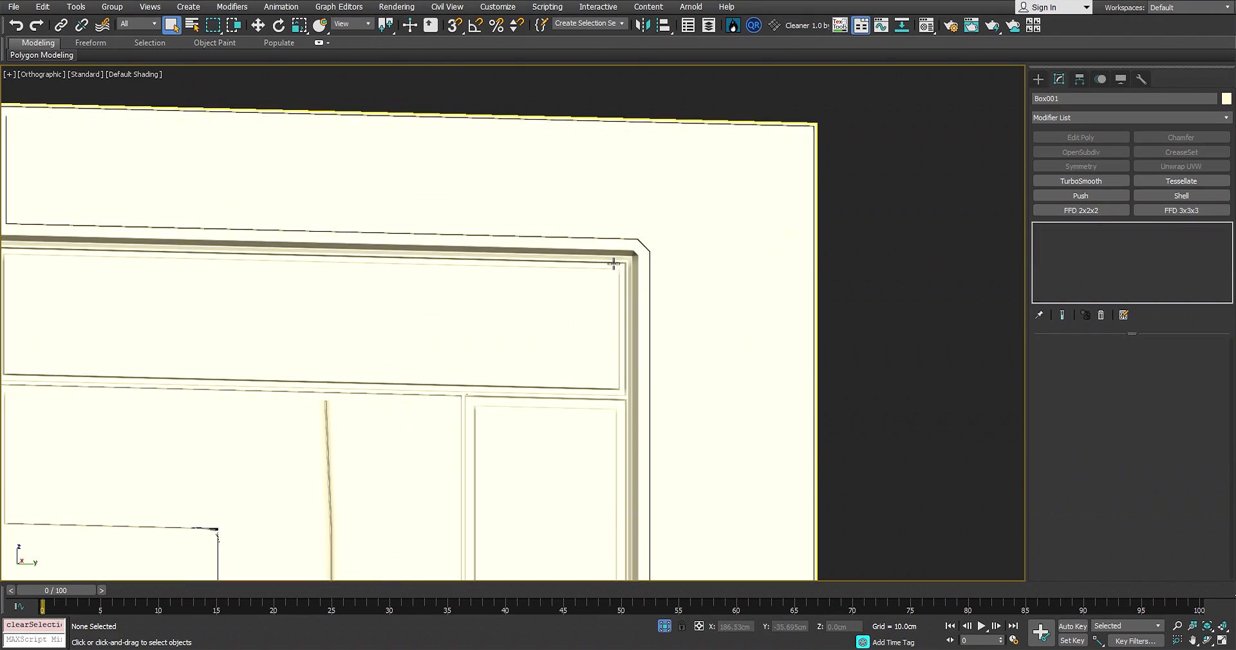
pyautogui.scroll(2, 611, 263)
pyautogui.moveTo(647, 239); pyautogui.dragTo(725, 232, button='middle')
pyautogui.scroll(-2, 725, 232)
pyautogui.moveTo(197, 406); pyautogui.dragTo(409, 328, button='middle')
pyautogui.scroll(-2, 418, 325)
pyautogui.moveTo(284, 386); pyautogui.dragTo(604, 236, button='middle')
pyautogui.scroll(-3, 543, 260)
pyautogui.moveTo(420, 236); pyautogui.dragTo(1077, 500, button='middle')
pyautogui.scroll(3, 659, 298)
pyautogui.moveTo(710, 132); pyautogui.dragTo(702, 294, button='middle')
pyautogui.scroll(3, 660, 298)
pyautogui.scroll(-3, 666, 260)
pyautogui.moveTo(976, 367); pyautogui.dragTo(816, 240, button='middle')
pyautogui.scroll(-2, 635, 223)
pyautogui.moveTo(638, 239); pyautogui.dragTo(711, 165, button='middle')
pyautogui.keyDown('alt'); pyautogui.moveTo(593, 248); pyautogui.dragTo(618, 269, button='middle'); pyautogui.keyUp('alt')
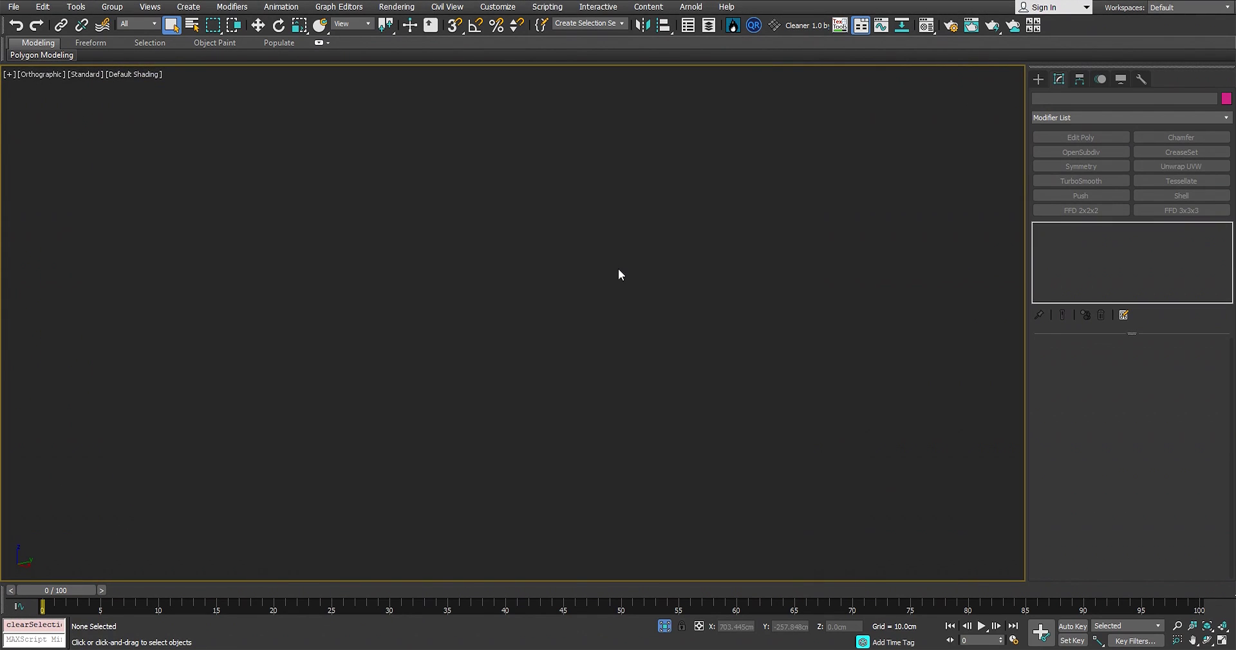
# Frame the whole body and examine the smoothed round front housing, its lugs and the studs above it
pyautogui.press('z')
pyautogui.scroll(5, 515, 353)
pyautogui.scroll(4, 538, 336)
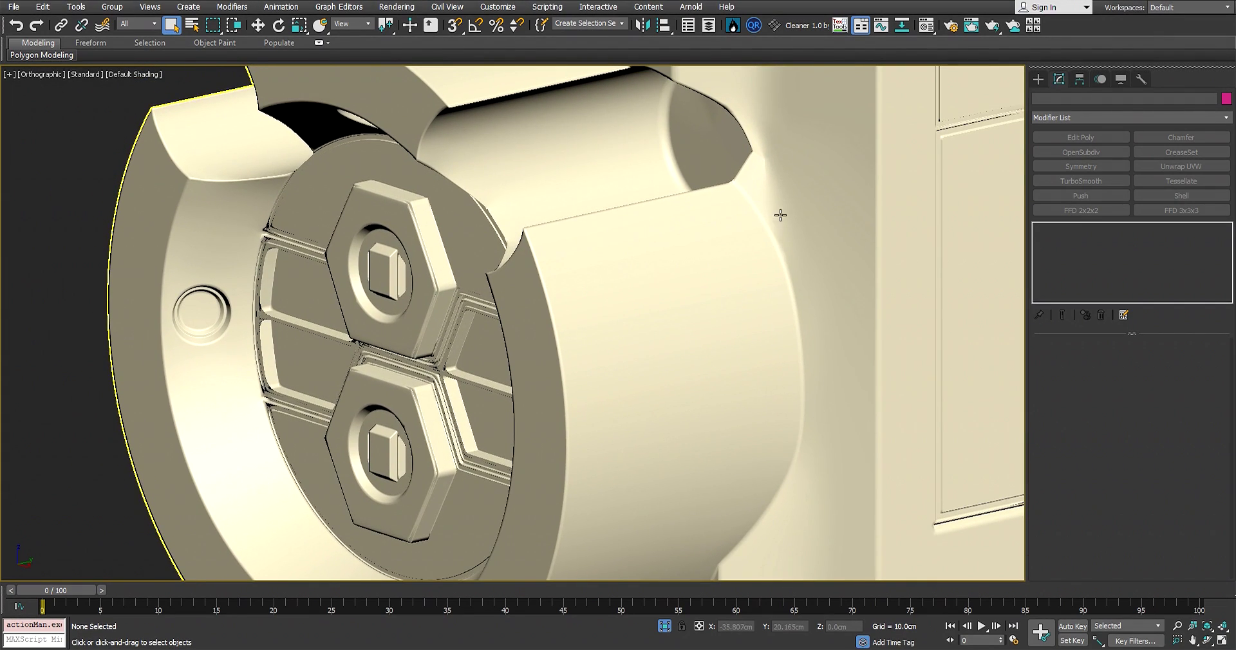
pyautogui.moveTo(758, 200); pyautogui.dragTo(759, 447, button='middle')
pyautogui.scroll(-3, 559, 270)
pyautogui.press('z')
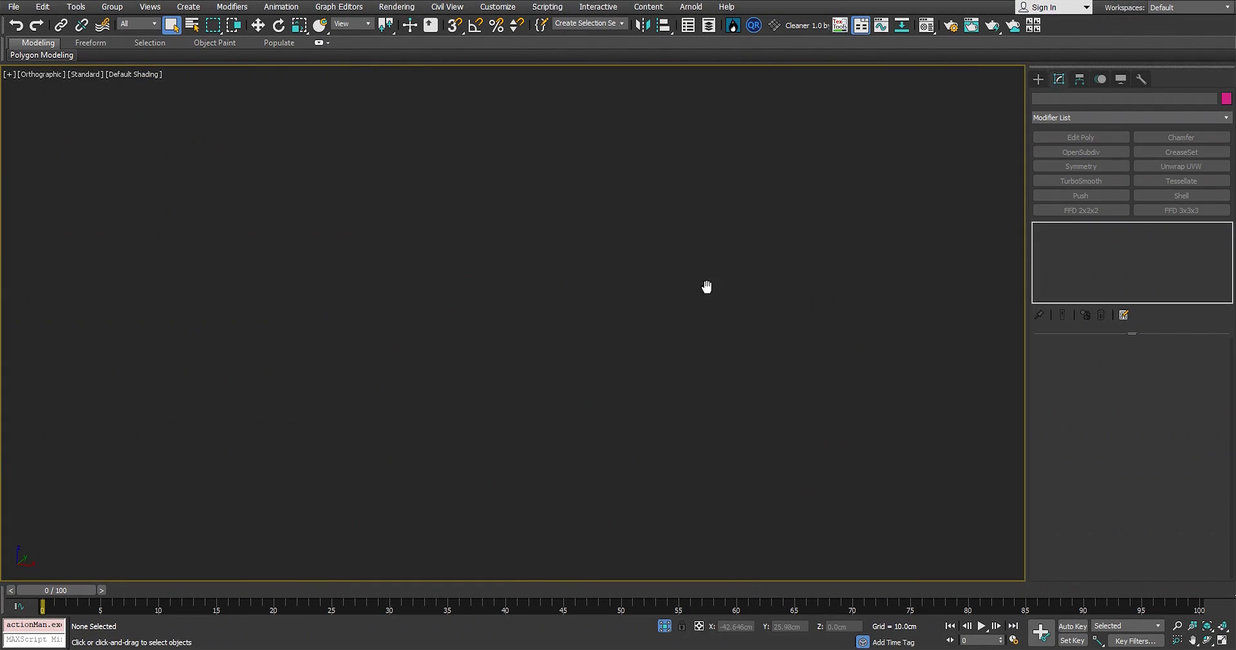
pyautogui.scroll(3, 628, 302)
pyautogui.keyDown('alt'); pyautogui.moveTo(628, 301); pyautogui.dragTo(699, 306, button='middle'); pyautogui.keyUp('alt')
pyautogui.moveTo(698, 306); pyautogui.dragTo(450, 342, button='middle')
pyautogui.scroll(4, 784, 277)
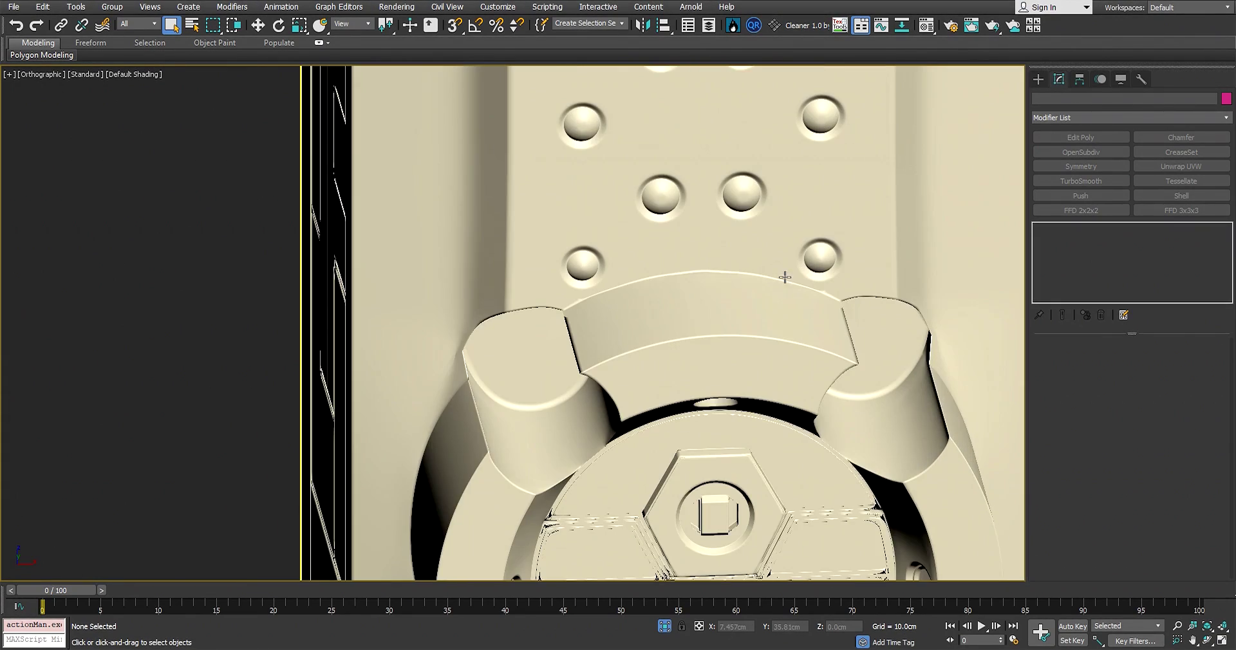
# Examine the groove corners and seams on the round faceplate around the two hexagonal details
pyautogui.moveTo(599, 296); pyautogui.dragTo(600, 141, button='middle')
pyautogui.scroll(2, 554, 354)
pyautogui.scroll(3, 554, 354)
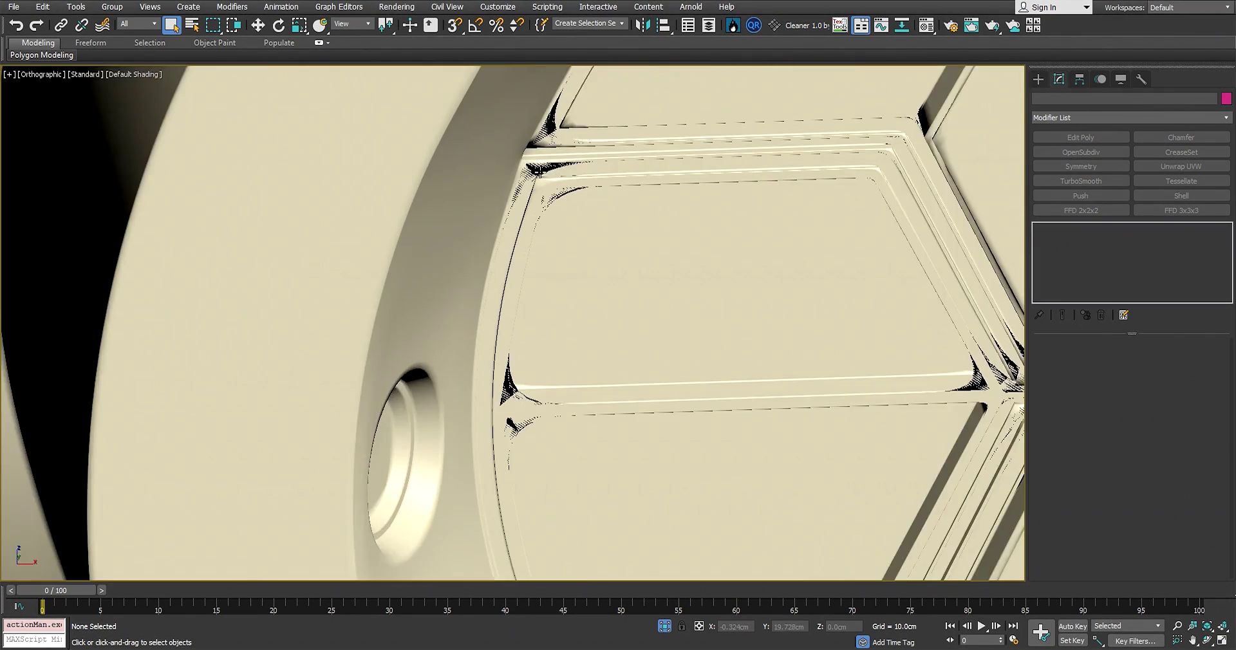
pyautogui.scroll(3, 560, 240)
pyautogui.scroll(2, 513, 185)
pyautogui.scroll(-2, 603, 282)
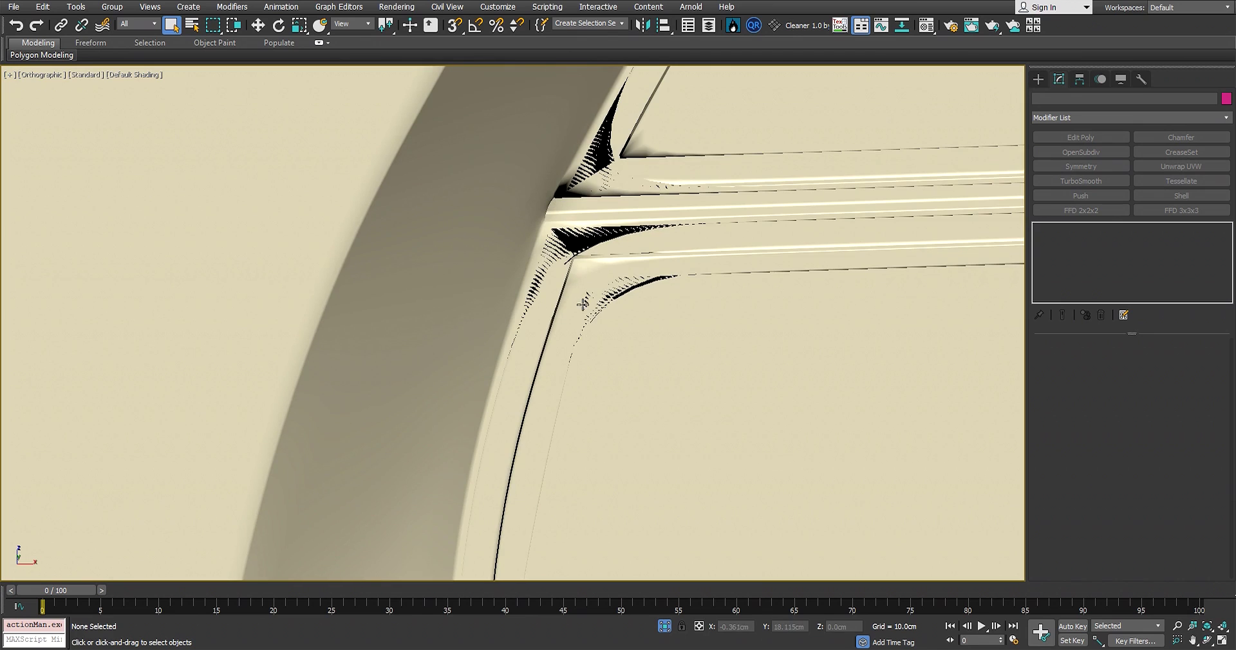
pyautogui.moveTo(583, 304); pyautogui.dragTo(590, 384, button='middle')
pyautogui.scroll(-3, 583, 362)
pyautogui.moveTo(640, 282); pyautogui.dragTo(476, 229, button='middle')
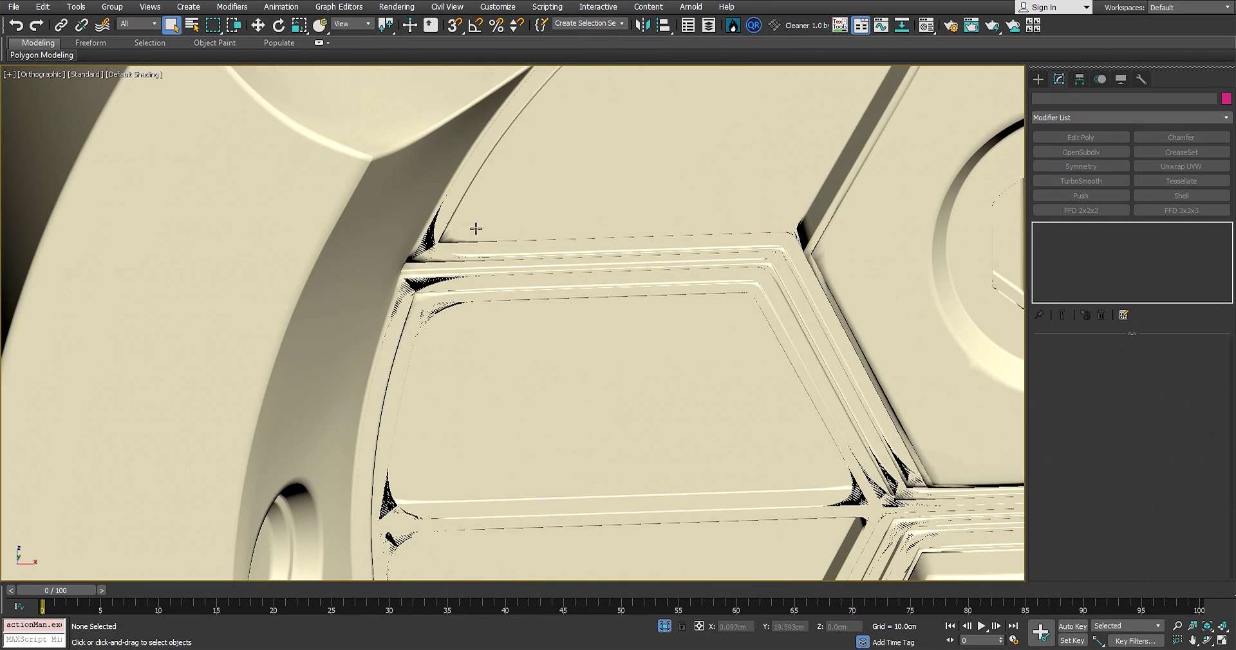
pyautogui.scroll(-3, 407, 265)
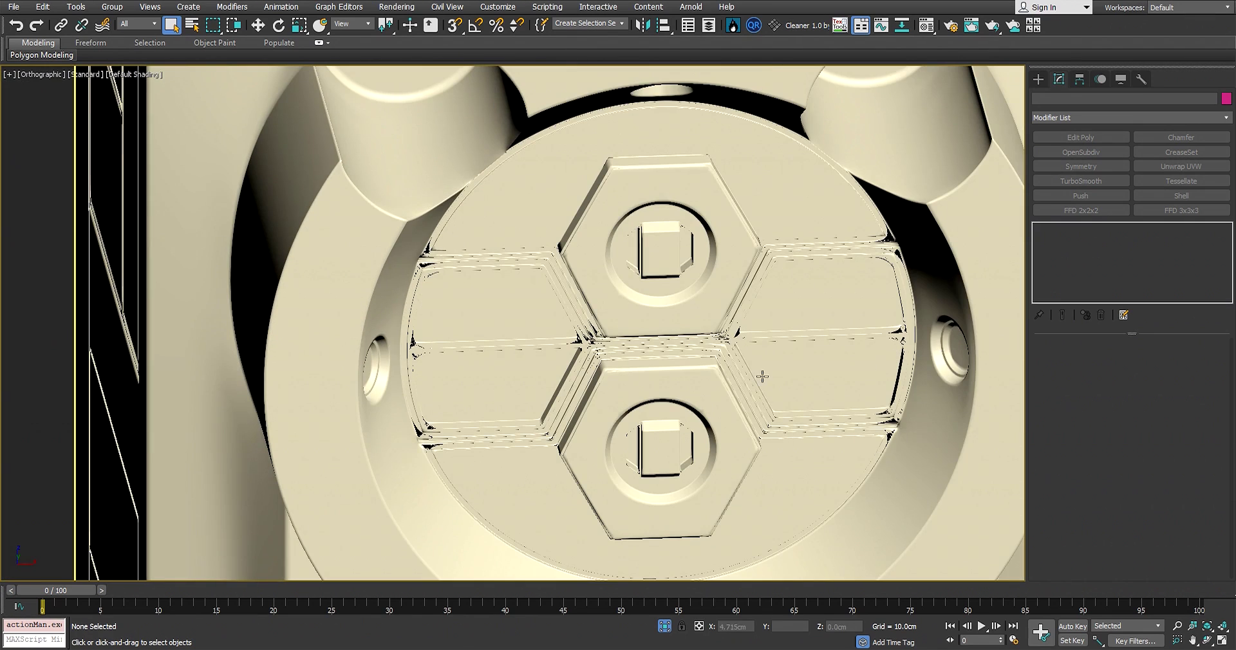
pyautogui.scroll(2, 570, 343)
pyautogui.scroll(-10, 584, 340)
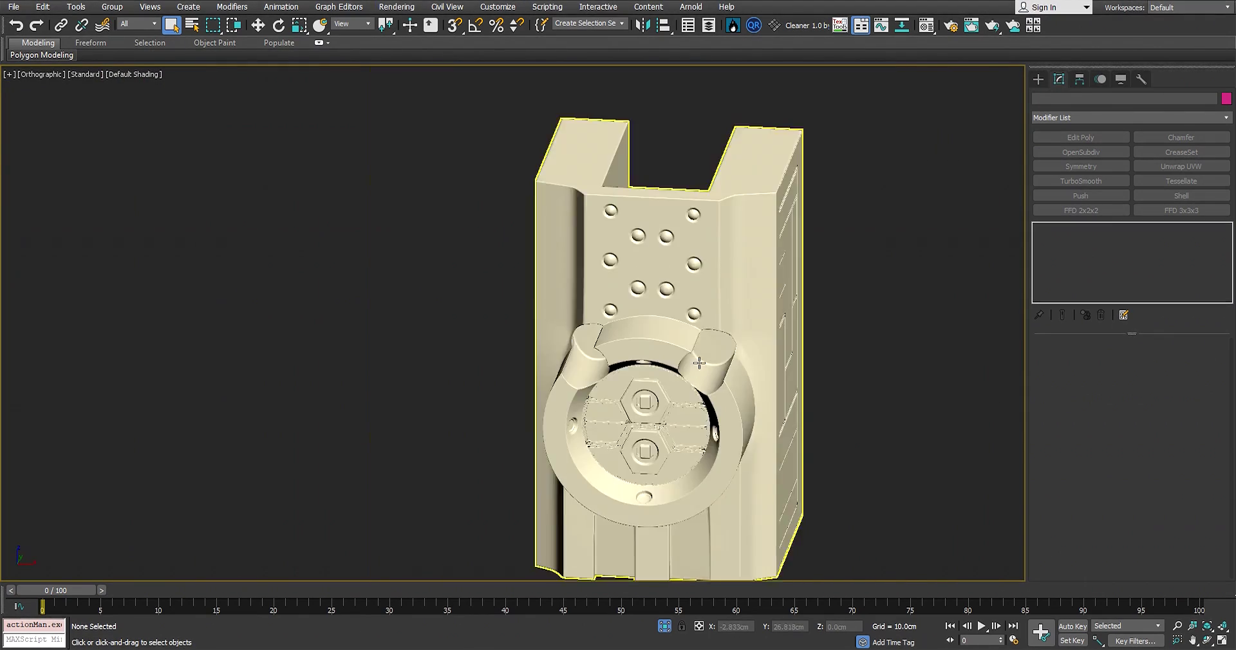
# Examine the corners of the side panels next to the round housing where the grooves meet
pyautogui.keyDown('alt'); pyautogui.moveTo(700, 363); pyautogui.dragTo(618, 348, button='middle'); pyautogui.keyUp('alt')
pyautogui.scroll(3, 864, 354)
pyautogui.scroll(6, 864, 353)
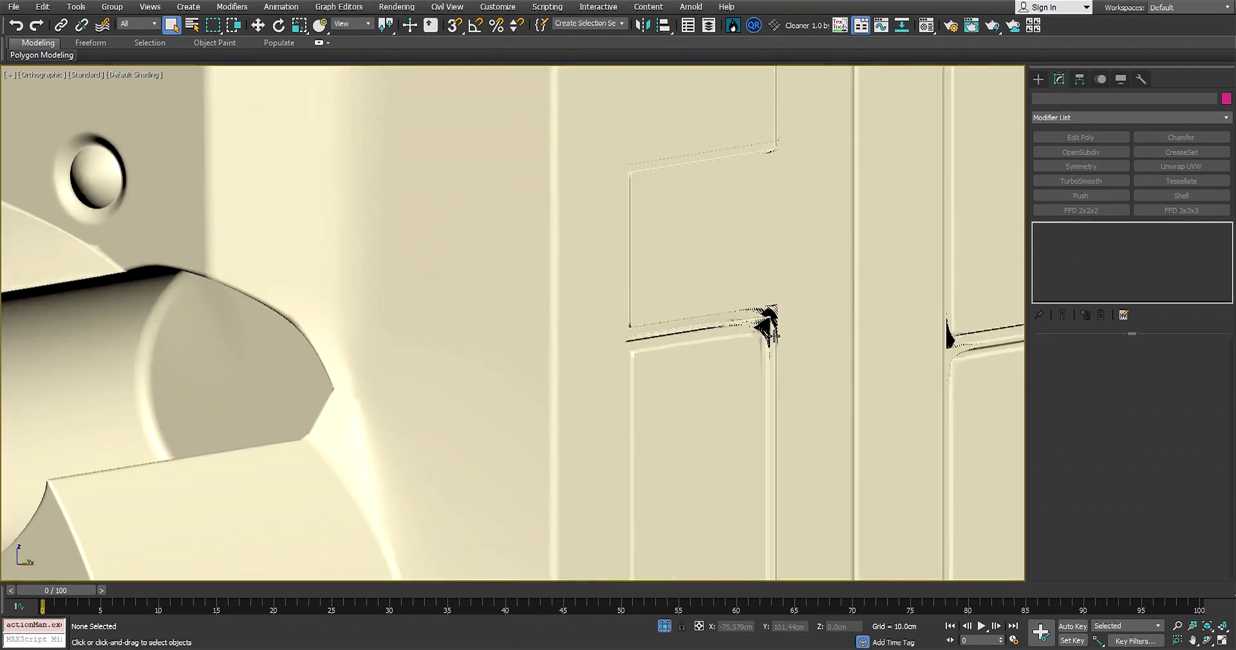
pyautogui.scroll(-3, 781, 295)
pyautogui.scroll(-5, 781, 295)
pyautogui.keyDown('alt'); pyautogui.moveTo(566, 255); pyautogui.dragTo(567, 271, button='middle'); pyautogui.keyUp('alt')
pyautogui.moveTo(567, 271); pyautogui.dragTo(760, 382, button='middle')
pyautogui.scroll(4, 775, 390)
pyautogui.scroll(-3, 774, 390)
# Select the smoothed body and review its subdivided wireframe from the side and the front
pyautogui.click(719, 227)
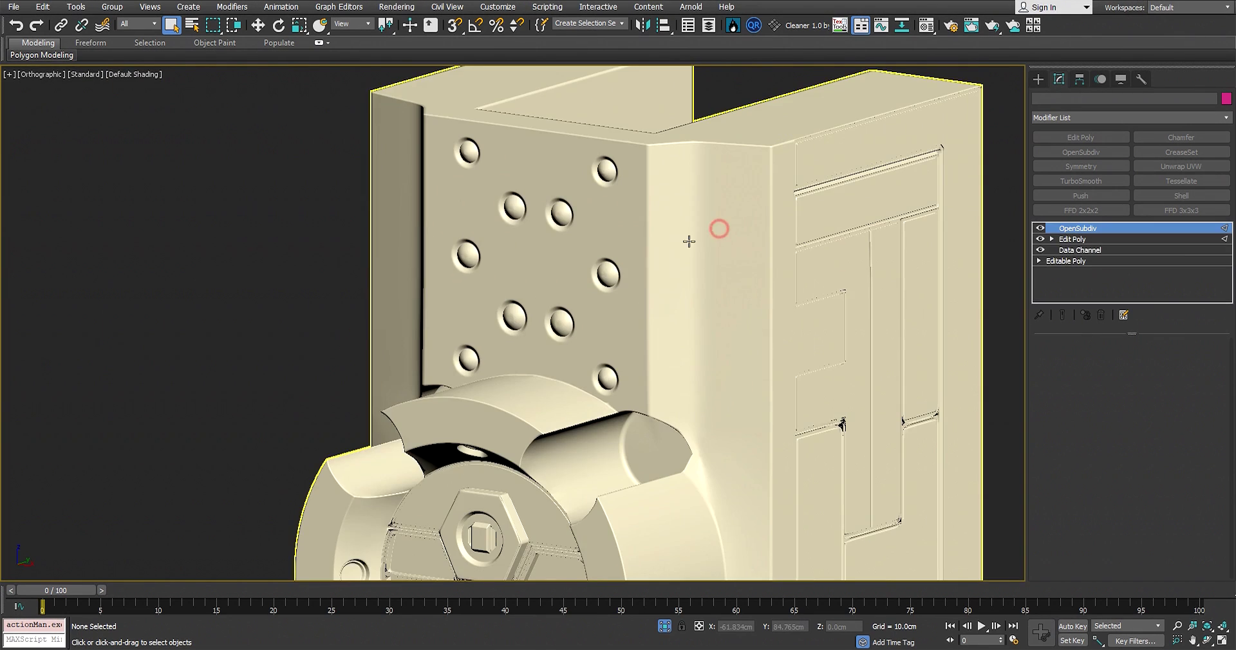
pyautogui.press('F4')
pyautogui.hotkey('alt', 'w')
pyautogui.hotkey('alt', 'w')
pyautogui.moveTo(665, 298)
pyautogui.mouseDown(button='middle')
pyautogui.moveTo(672, 248)
pyautogui.moveTo(680, 282)
pyautogui.mouseUp(button='middle')
pyautogui.scroll(-3, 673, 284)
pyautogui.moveTo(783, 282)
pyautogui.keyDown('alt'); pyautogui.mouseDown(button='middle')
pyautogui.moveTo(838, 287)
pyautogui.moveTo(735, 270)
pyautogui.moveTo(777, 272)
pyautogui.mouseUp(button='middle'); pyautogui.keyUp('alt')
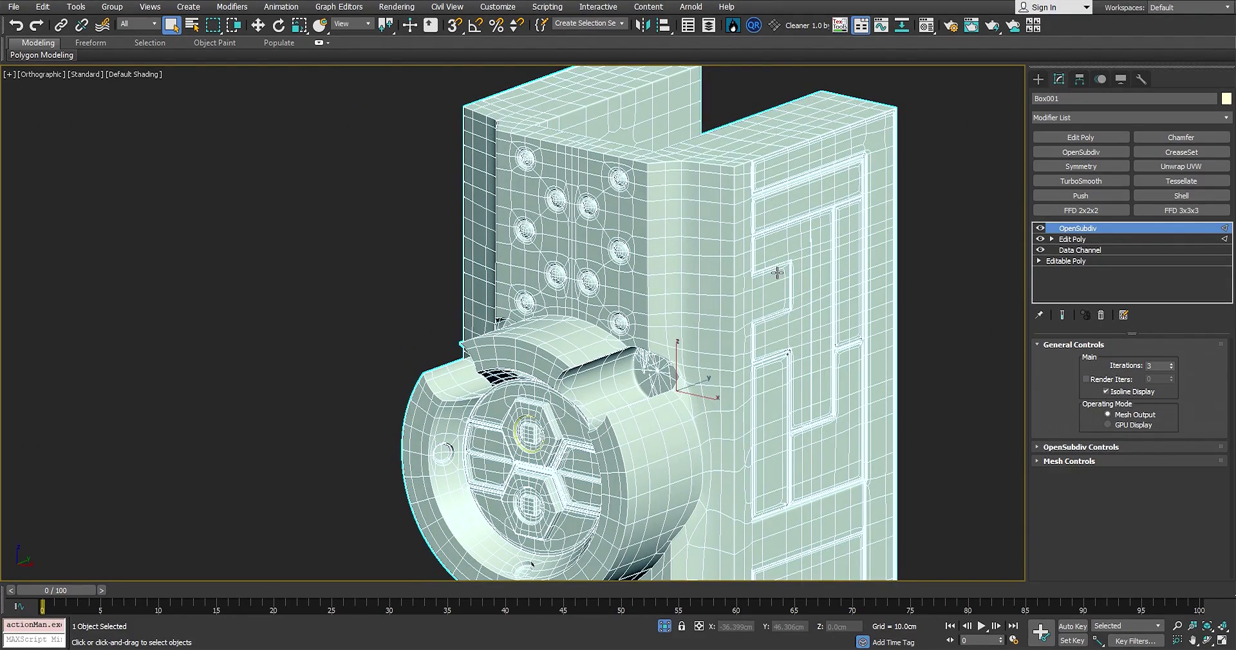
pyautogui.keyDown('alt'); pyautogui.moveTo(715, 301); pyautogui.dragTo(746, 248, button='middle'); pyautogui.keyUp('alt')
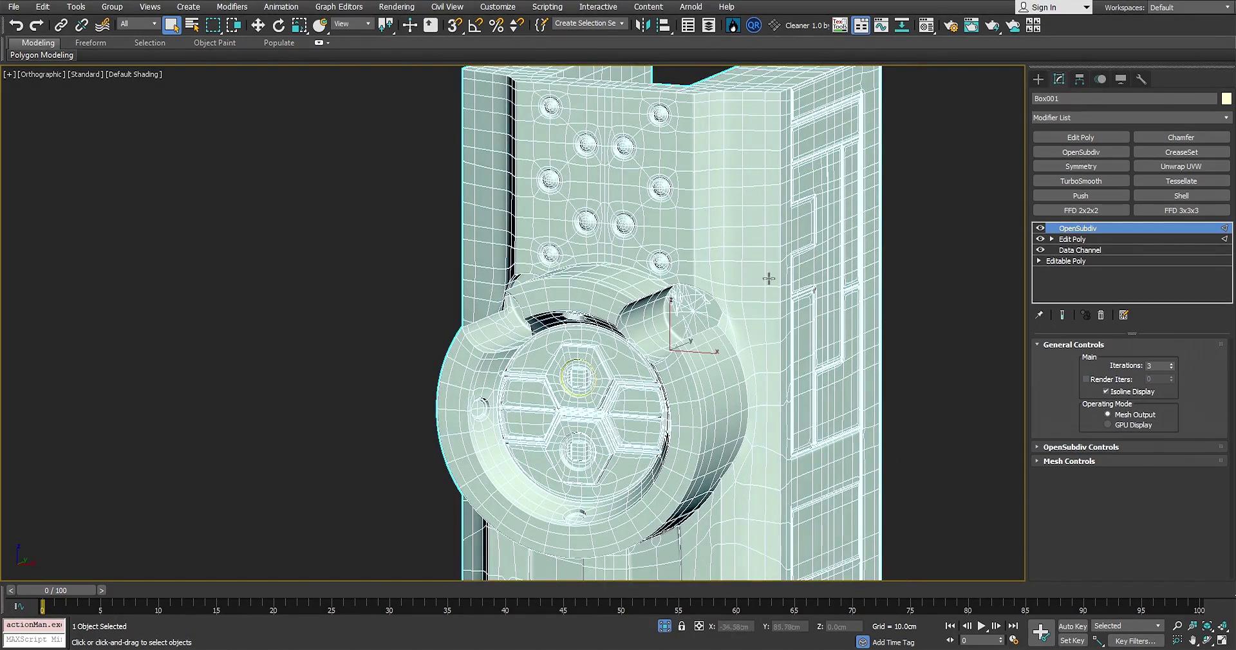
pyautogui.scroll(-5, 769, 278)
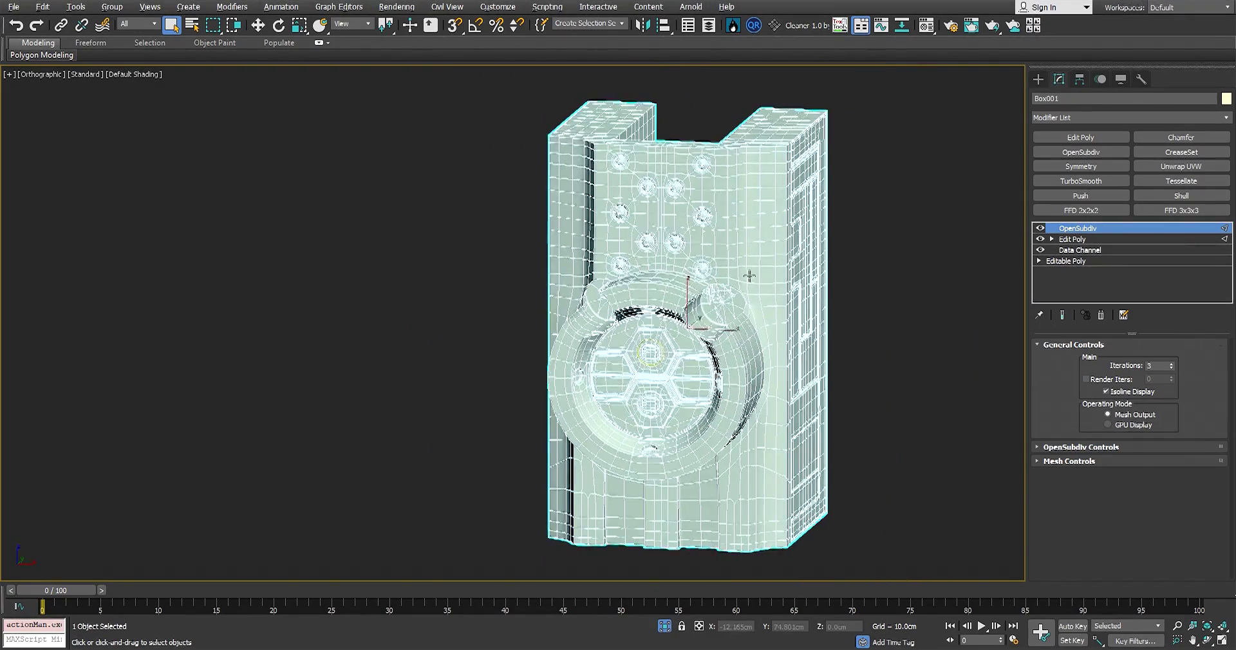
pyautogui.keyDown('alt'); pyautogui.moveTo(749, 276); pyautogui.dragTo(380, 334, button='middle'); pyautogui.keyUp('alt')
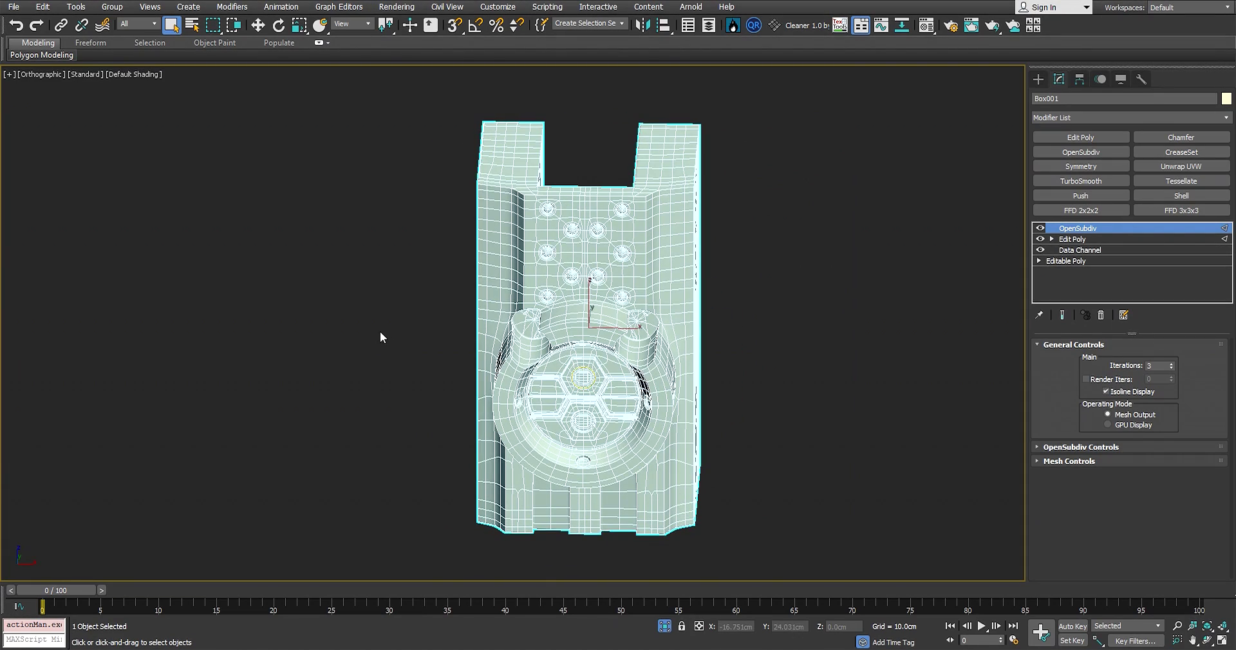
pyautogui.moveTo(384, 347)
pyautogui.keyDown('alt'); pyautogui.mouseDown(button='middle')
pyautogui.moveTo(348, 350)
pyautogui.moveTo(372, 349)
pyautogui.mouseUp(button='middle'); pyautogui.keyUp('alt')
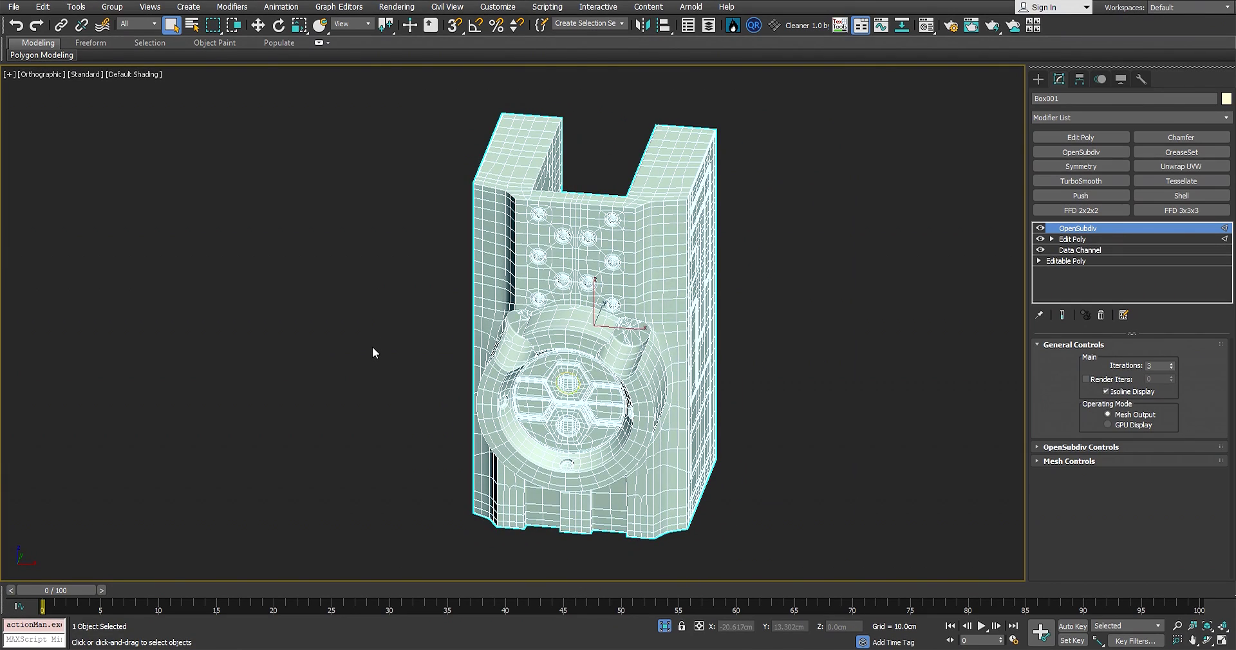